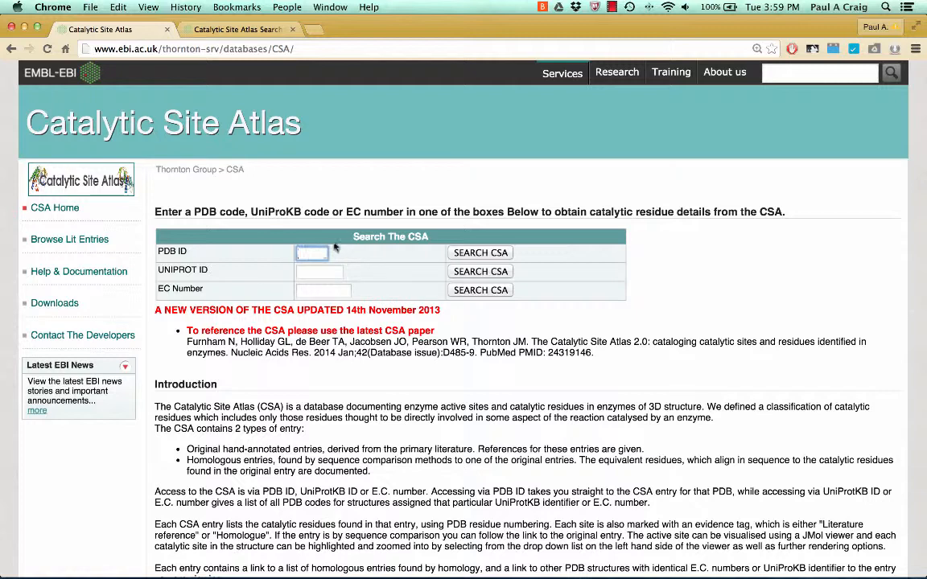
Search the Catalytic Site Atlas for PDB ID 1t8l and open its search results page.
text(1t8l)
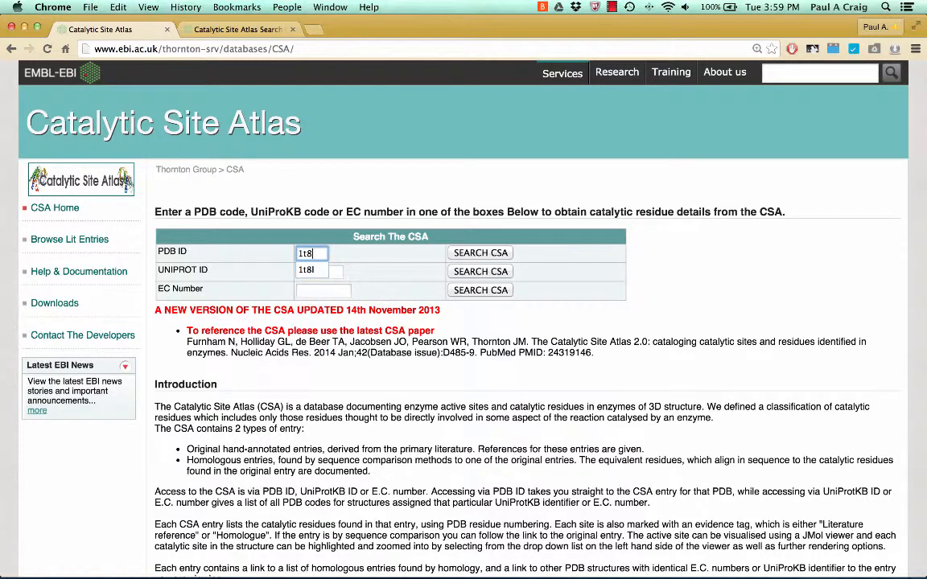
click(383, 253)
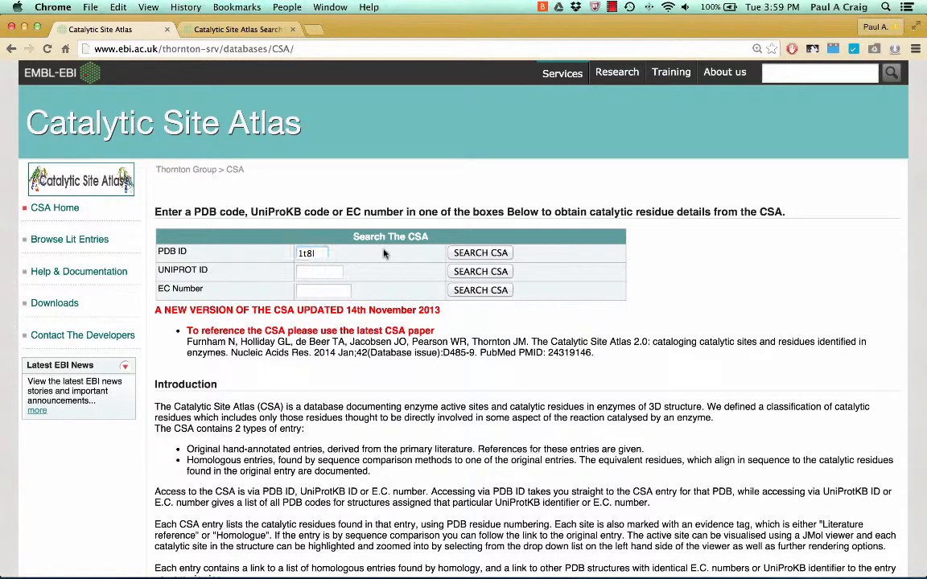
click(489, 253)
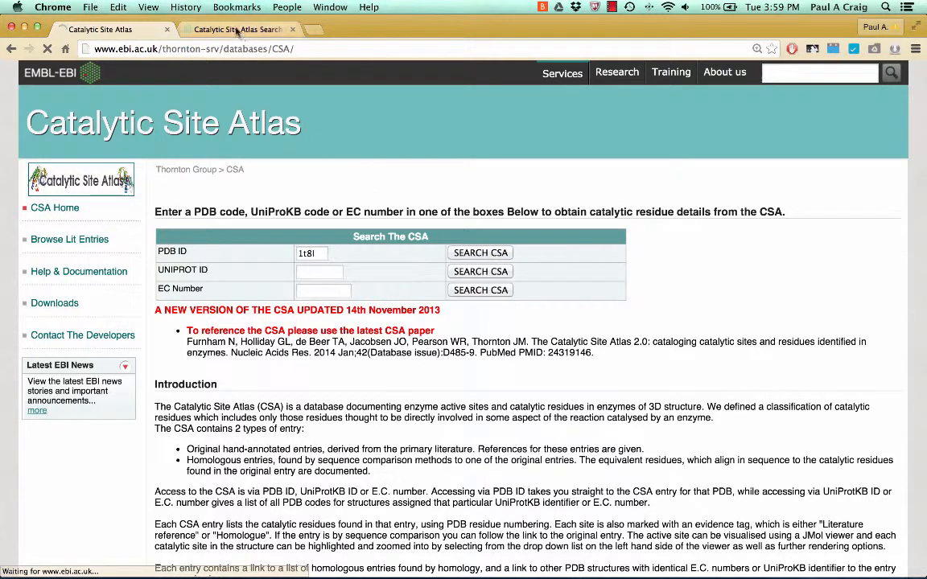
click(237, 30)
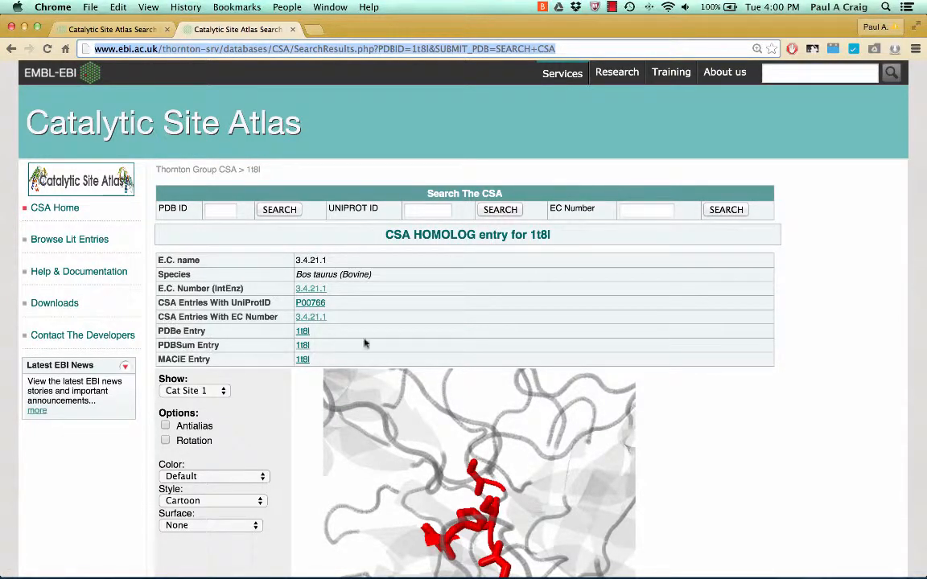
Examine the 3D active-site view of 1t8l from another angle and the residue tables of its homology-annotated catalytic sites.
scroll(364, 343, down, 3)
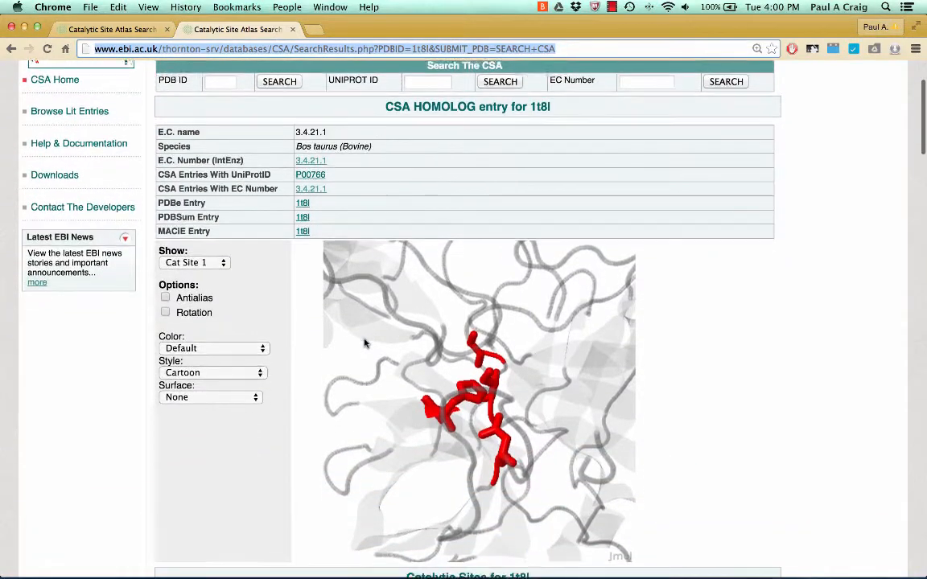
scroll(363, 344, down, 3)
click(529, 252)
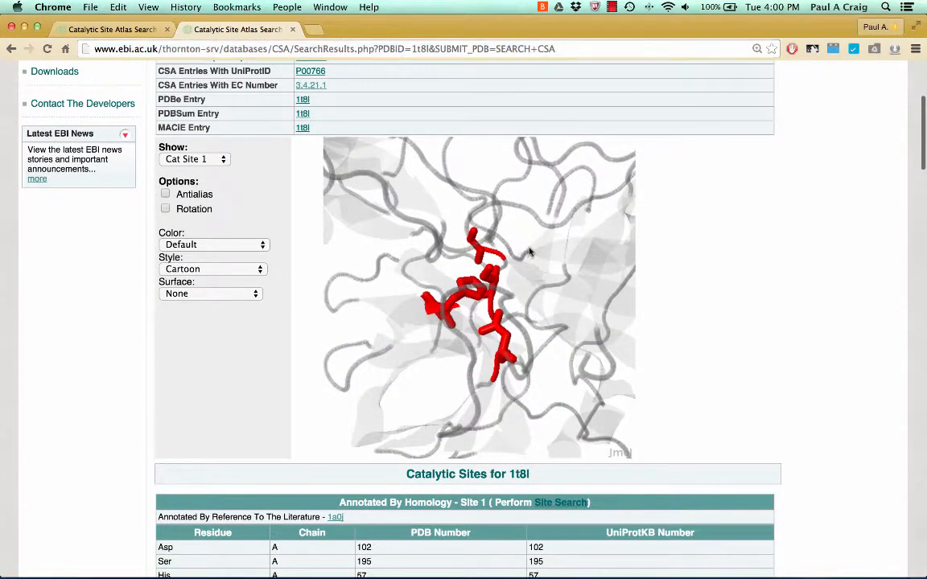
drag(529, 252, 507, 298)
scroll(287, 351, down, 1)
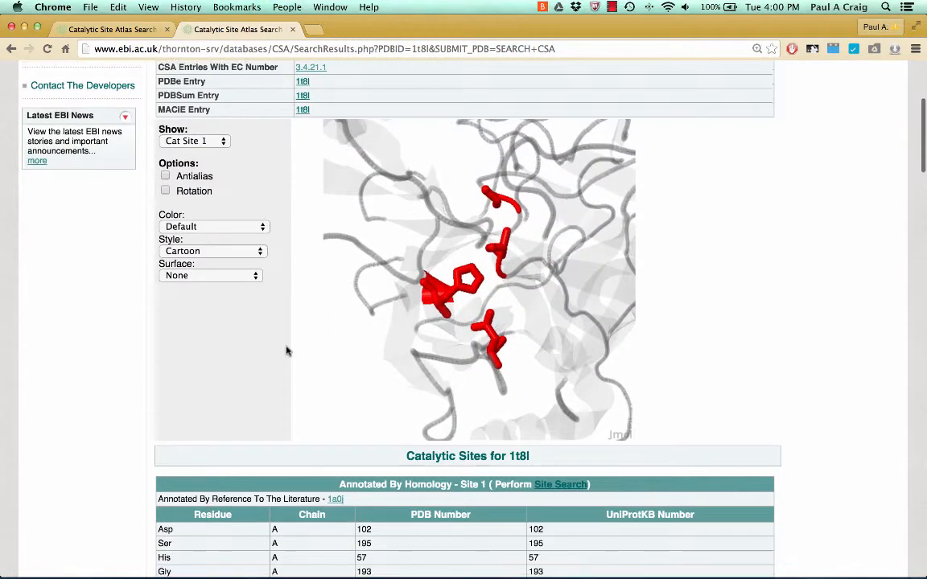
scroll(287, 350, down, 7)
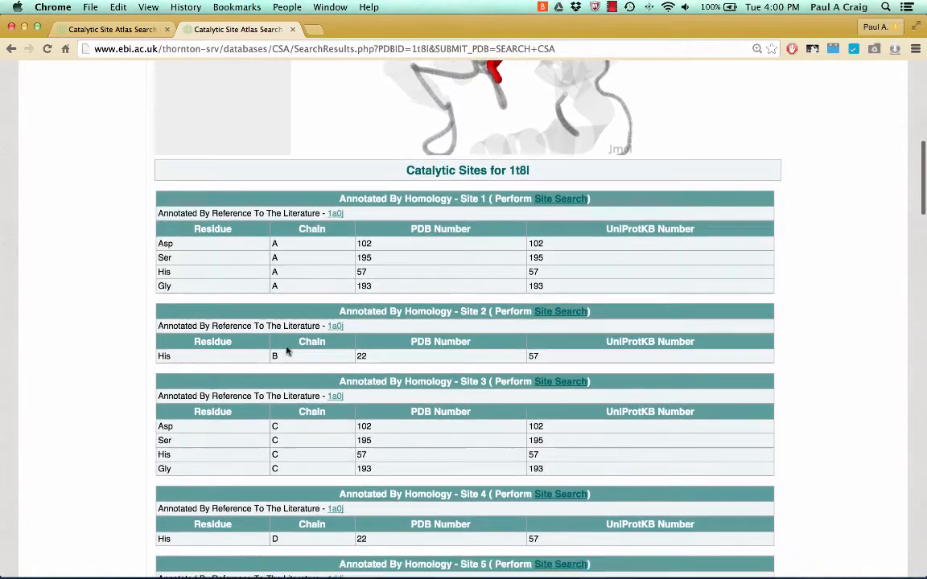
scroll(287, 351, down, 4)
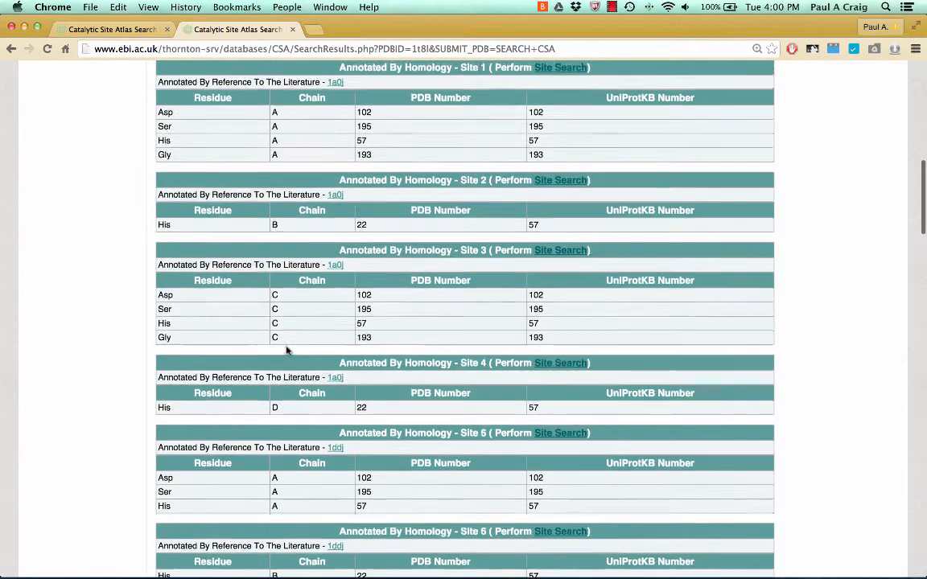
scroll(287, 351, up, 1)
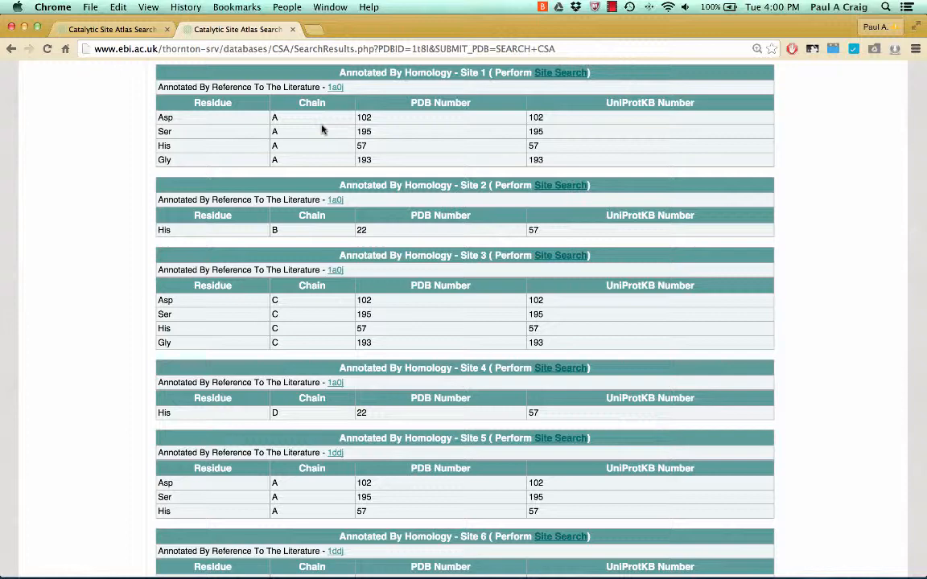
scroll(322, 129, up, 3)
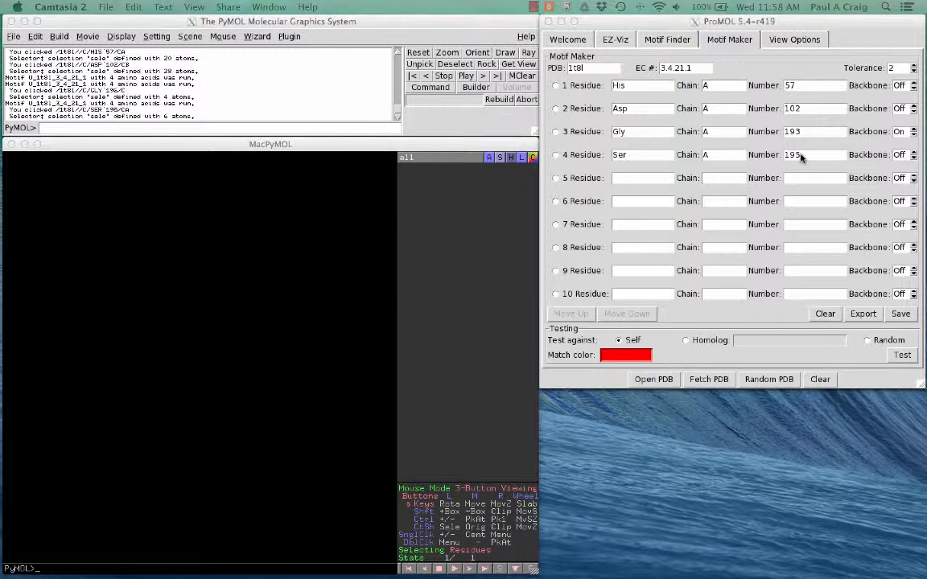
Switch to ProMOL and test the 1t8l motif of His 57, Asp 102, Gly 193 and Ser 195 against Self.
click(901, 356)
click(901, 357)
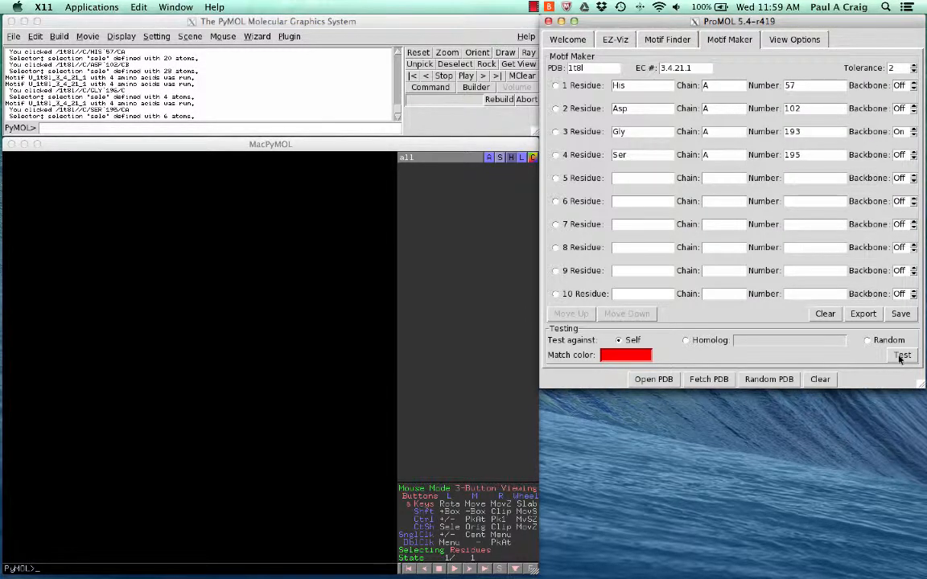
click(901, 357)
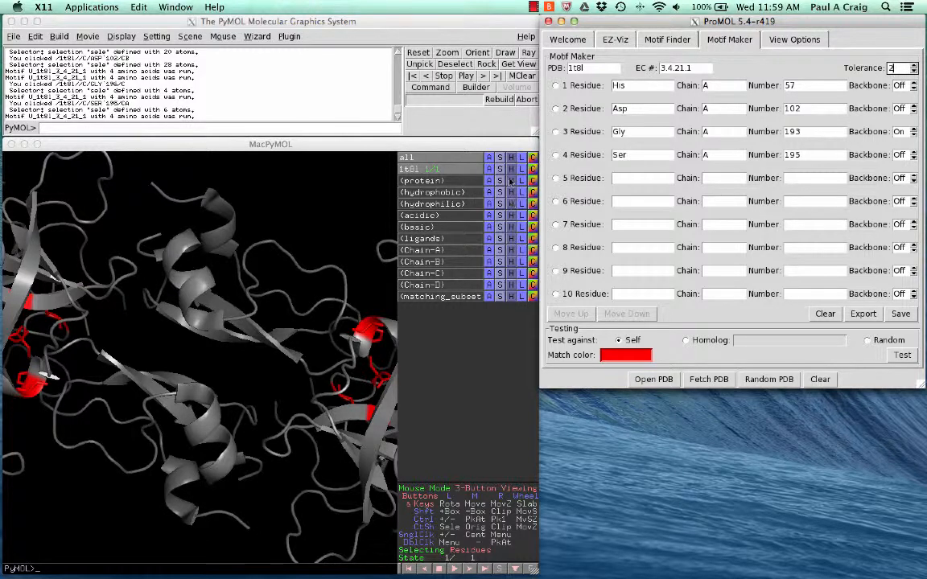
Hide the cartoon representation for all objects in the PyMOL viewer.
click(494, 148)
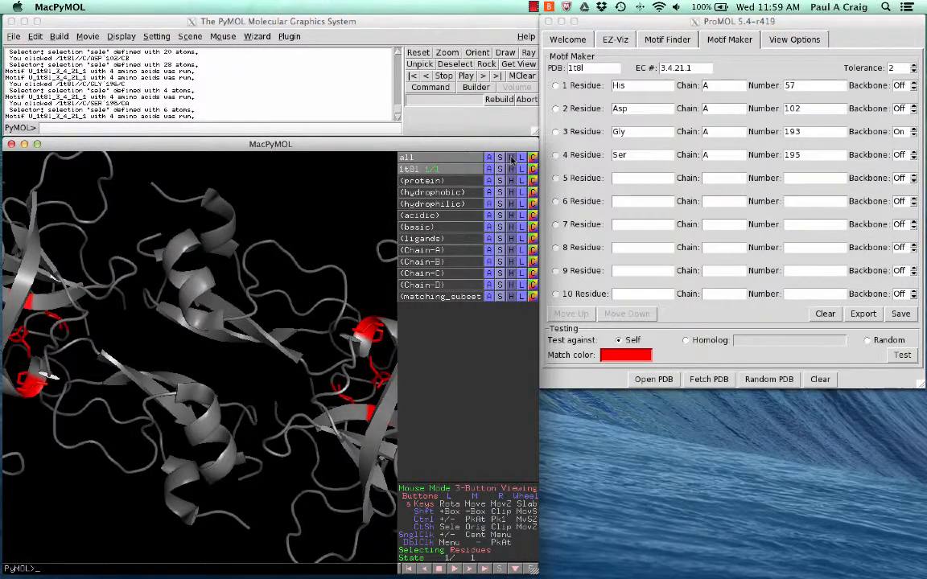
click(510, 158)
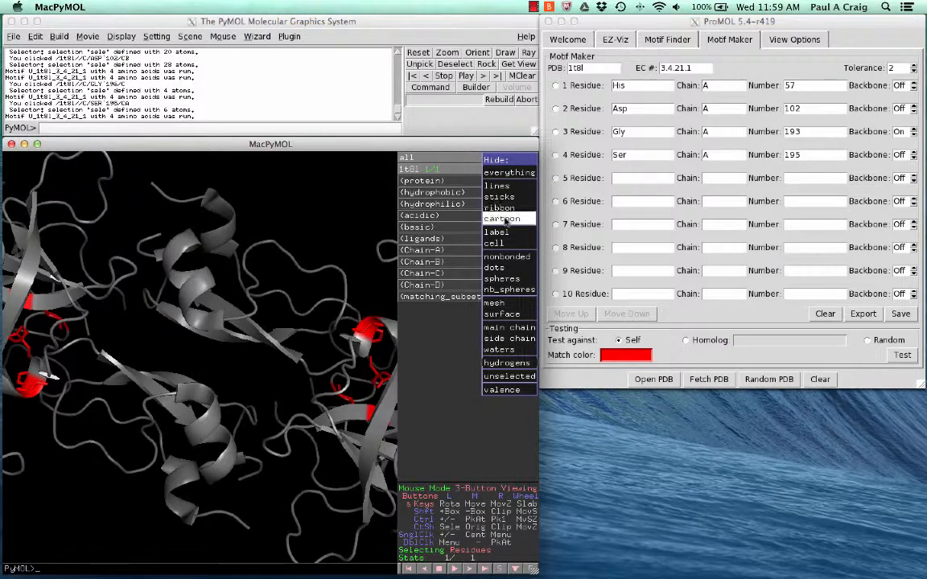
click(504, 219)
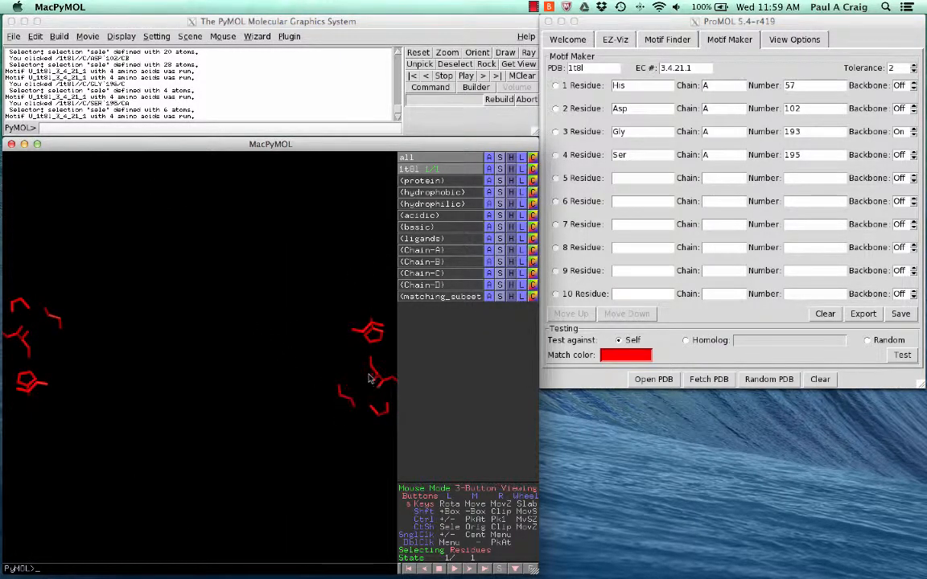
Center one of the two red residue clusters in the viewer and zoom to an 8 Angstrom sphere.
middle_drag(372, 372, 197, 368)
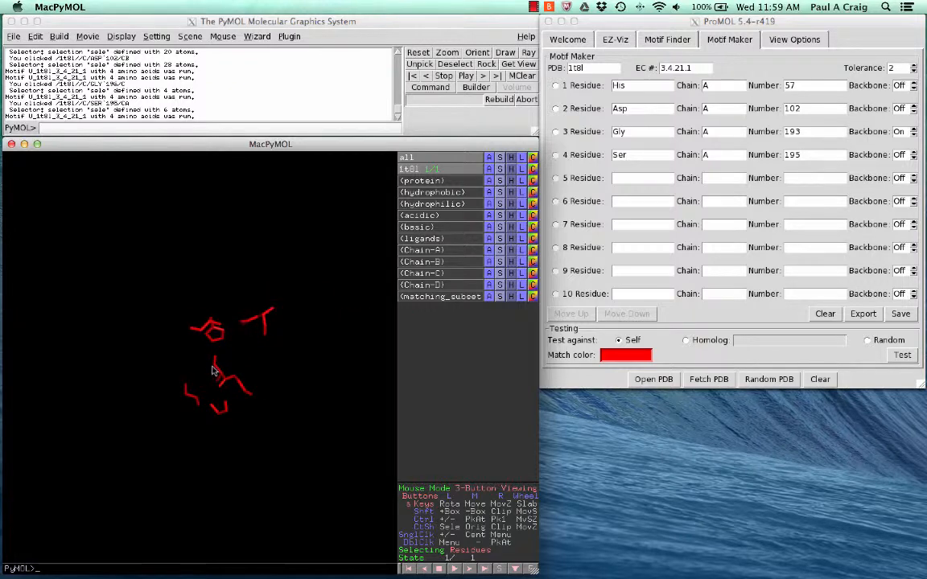
click(122, 37)
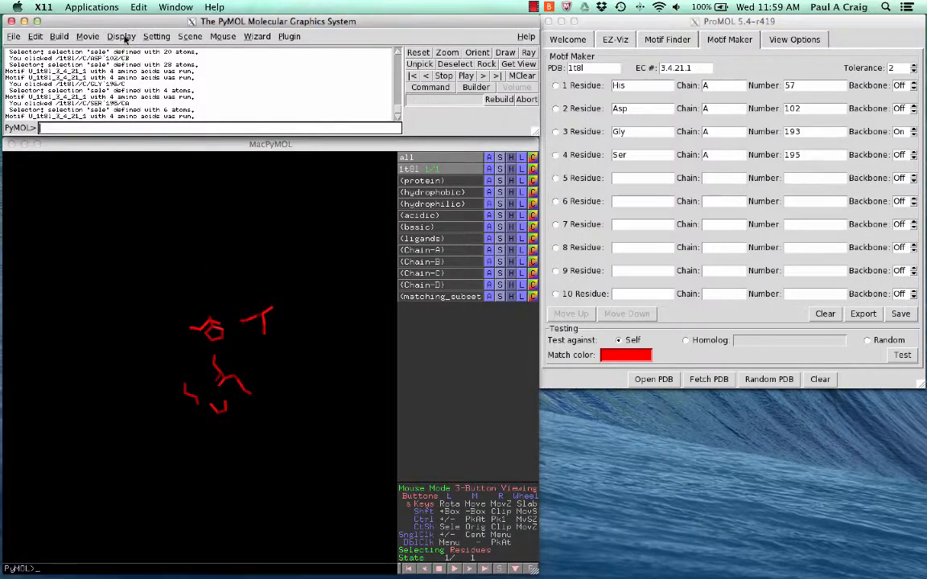
click(123, 37)
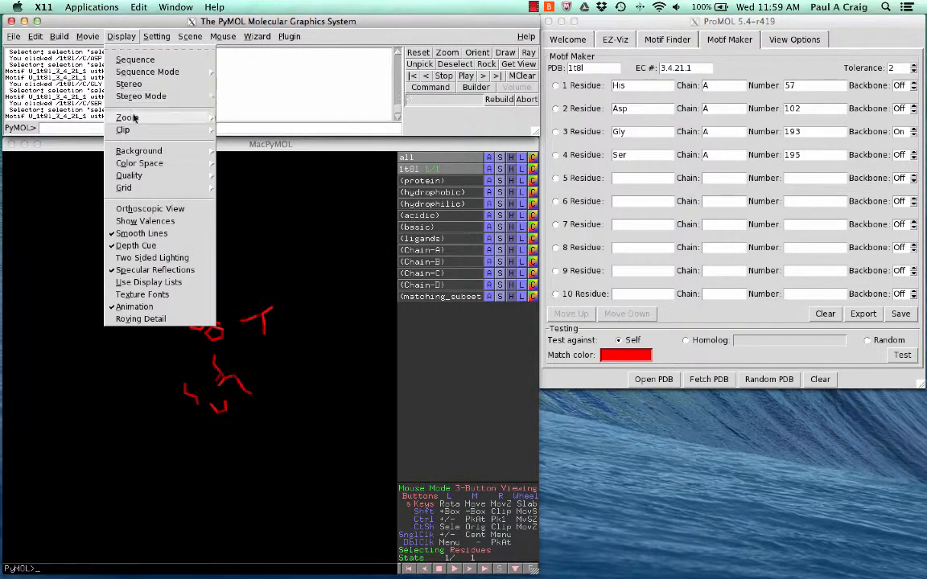
mouse_move(135, 118)
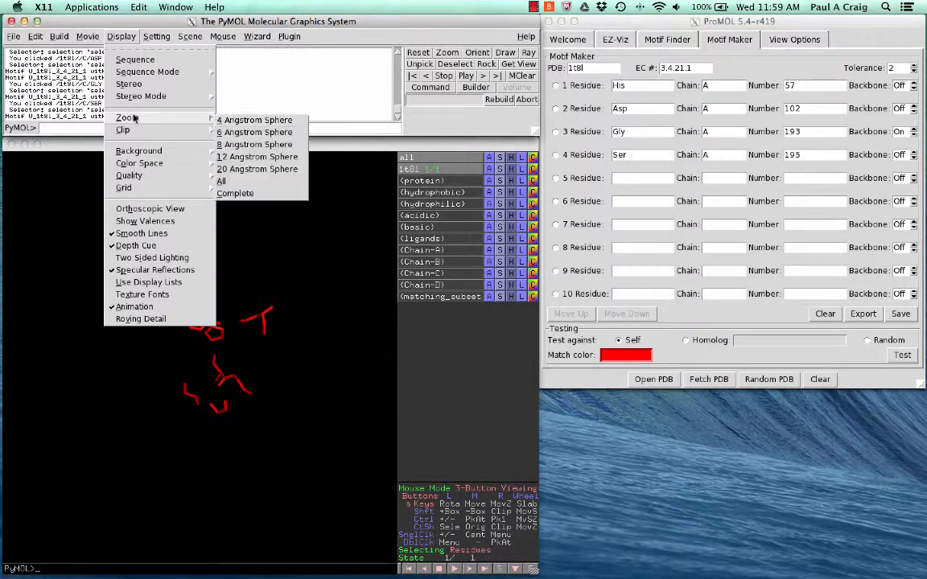
click(256, 144)
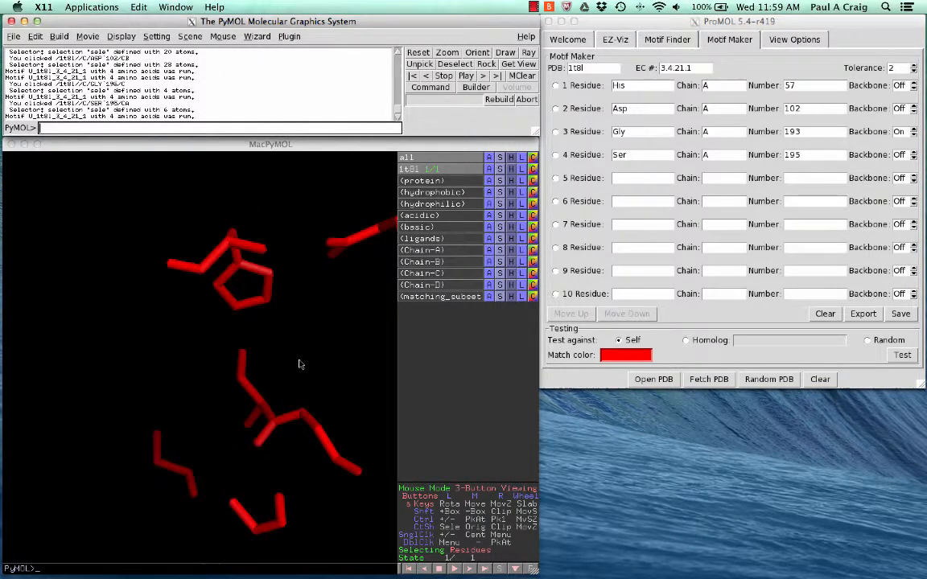
click(275, 366)
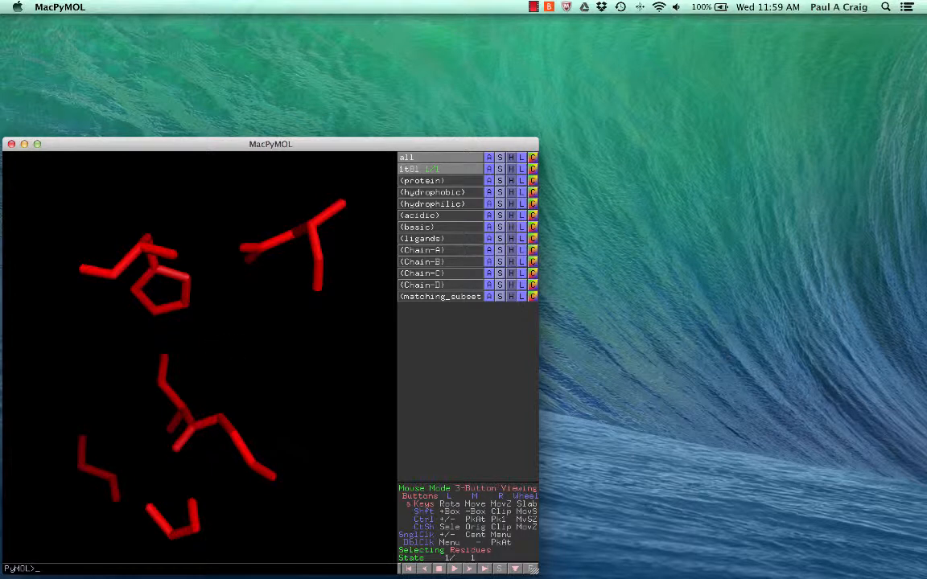
key(super+Tab)
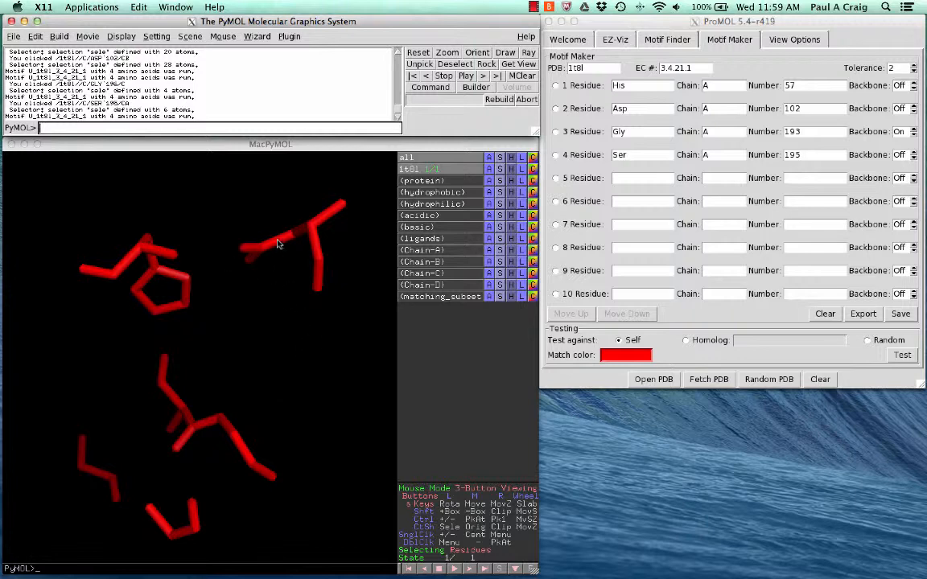
Identify the matched residues by selecting His 57, Asp 102, Gly 193, Ser 195, Gly 196 and Gly 43 one by one, then clear the selection.
click(141, 243)
click(141, 243)
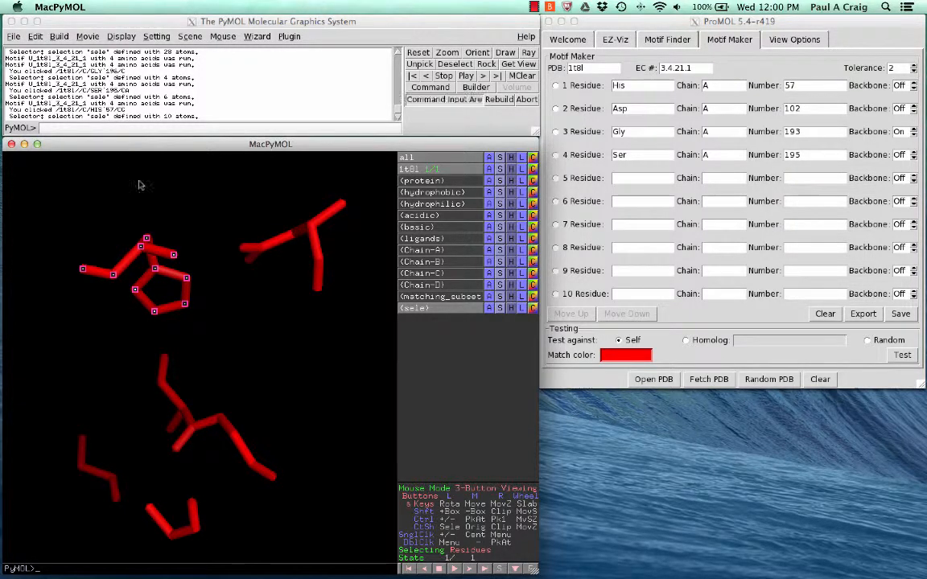
click(289, 243)
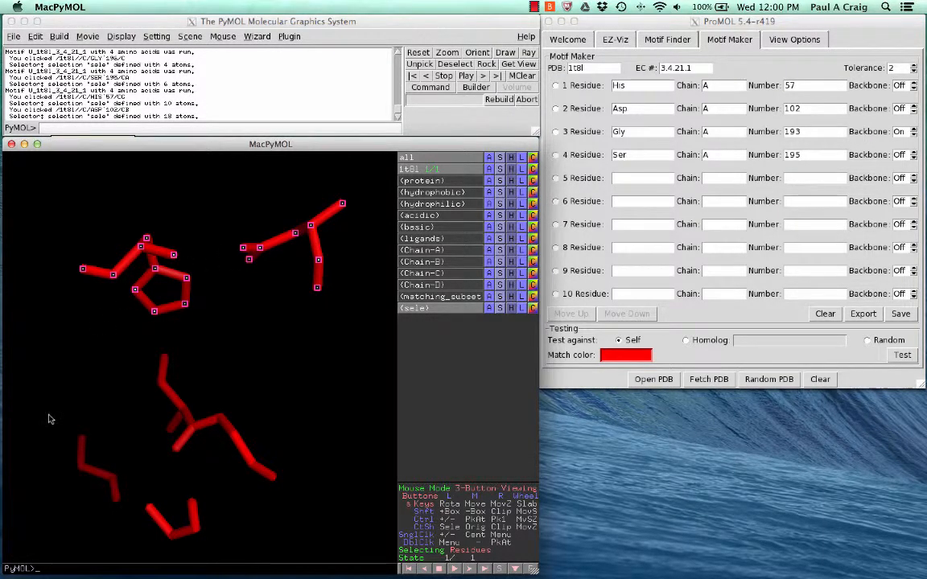
click(84, 474)
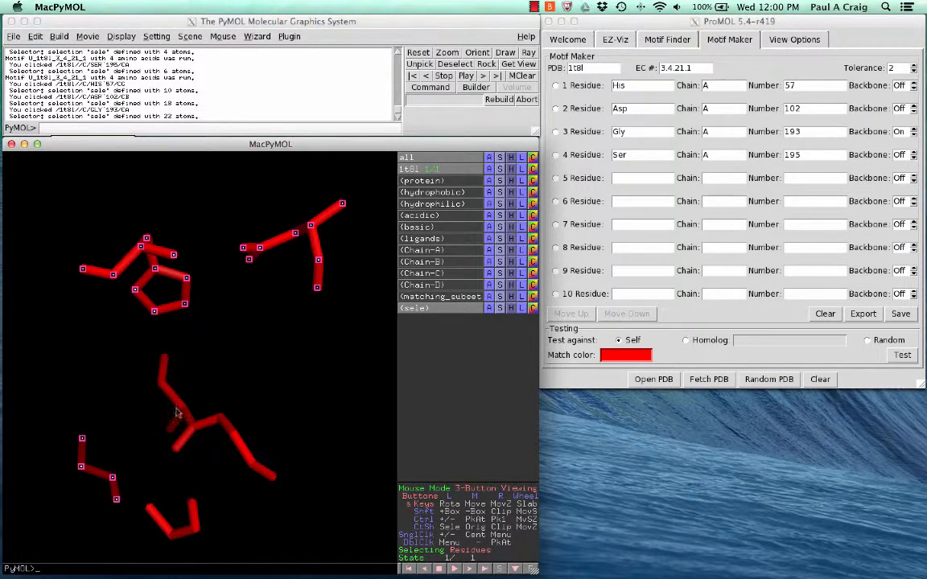
click(158, 363)
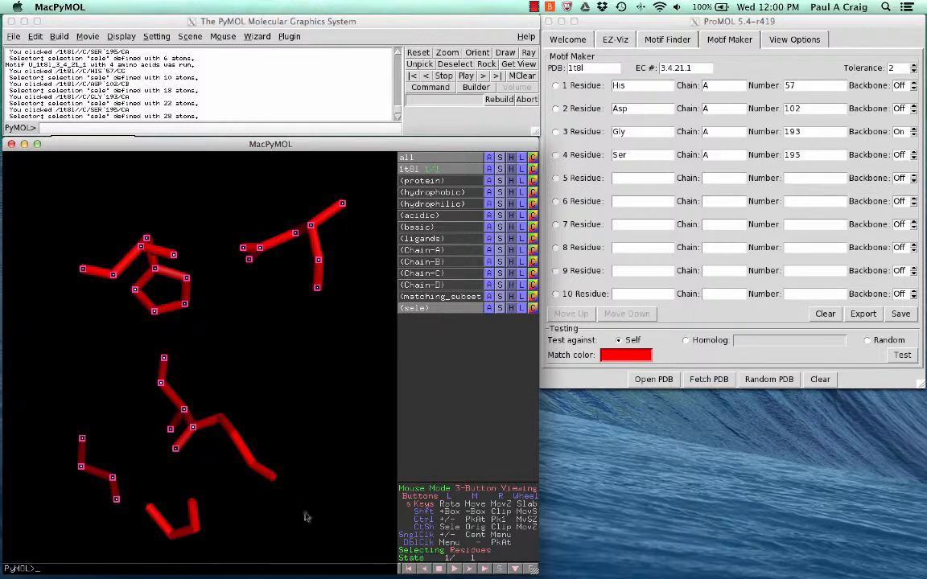
click(242, 431)
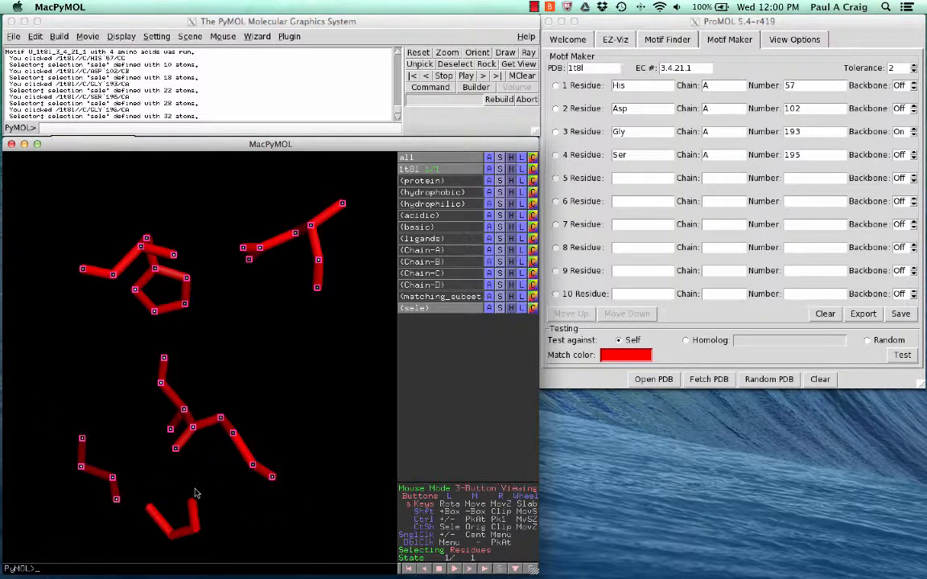
click(165, 525)
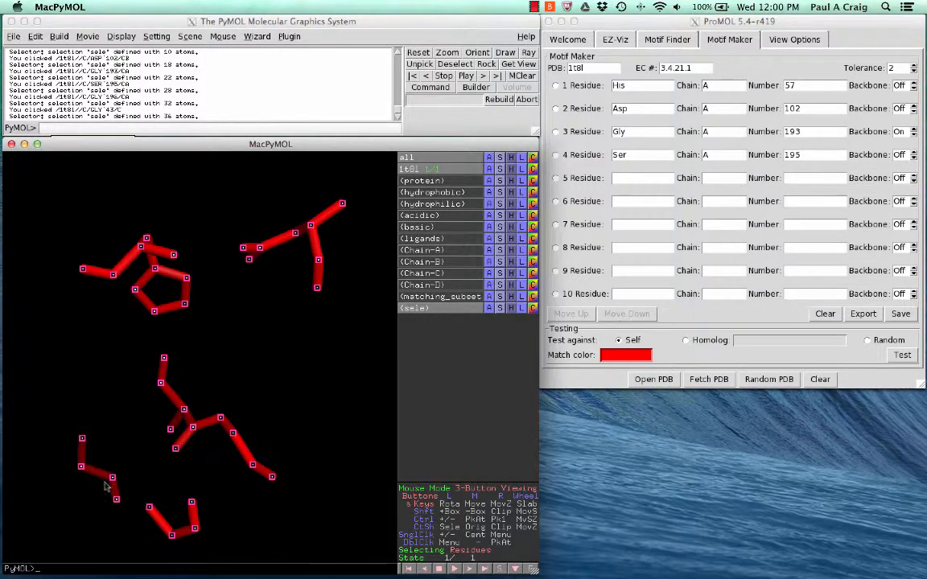
click(106, 391)
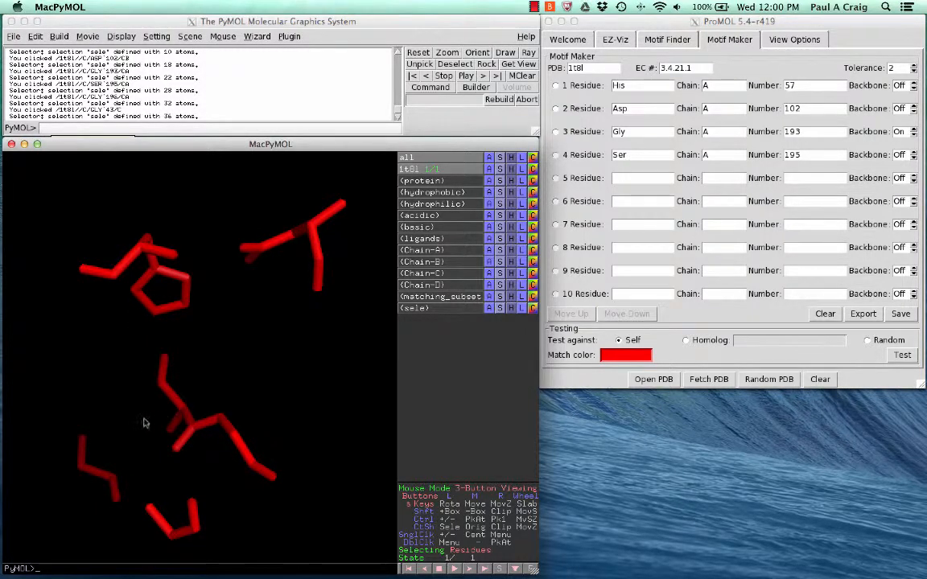
Select only the two extra glycines, Gly 43 and Gly 196, in the matched site.
drag(133, 378, 120, 435)
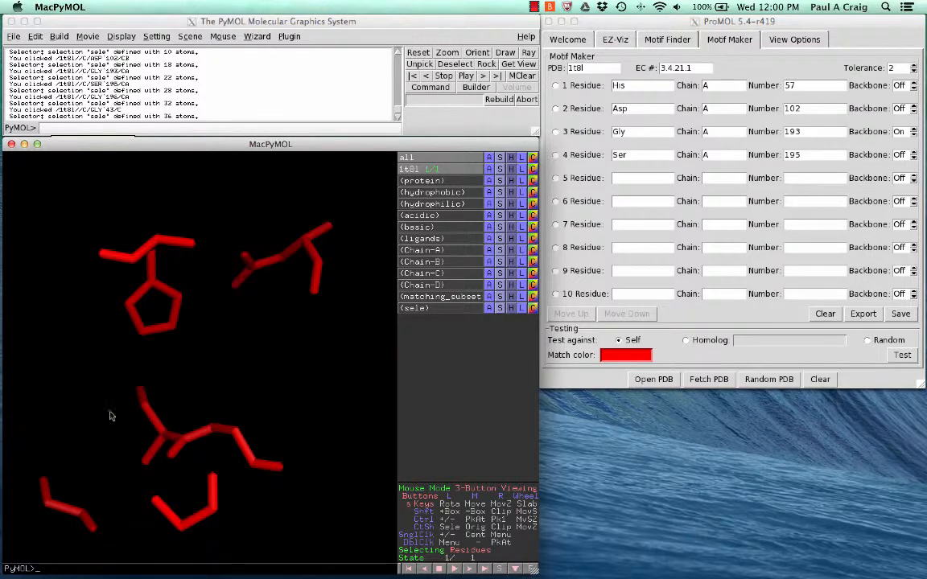
click(185, 527)
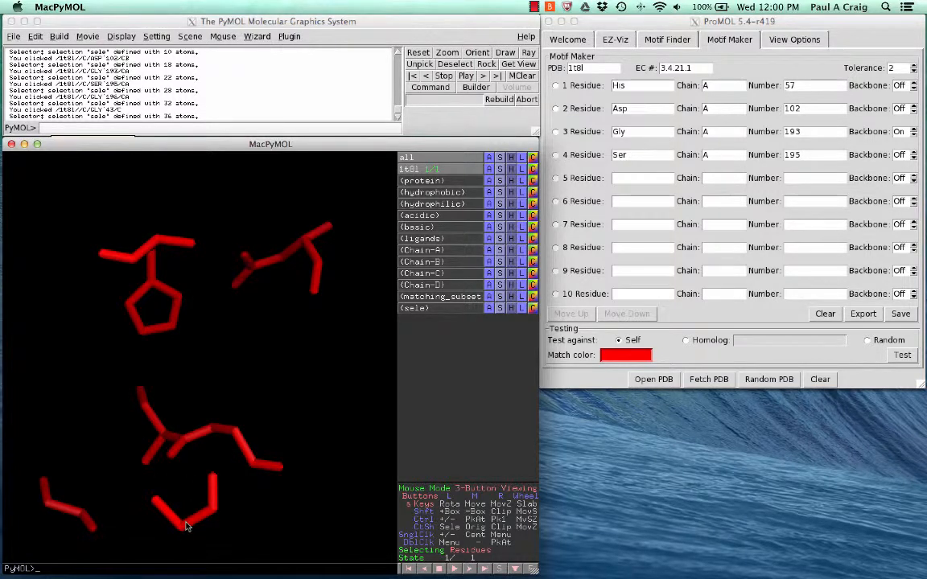
click(236, 455)
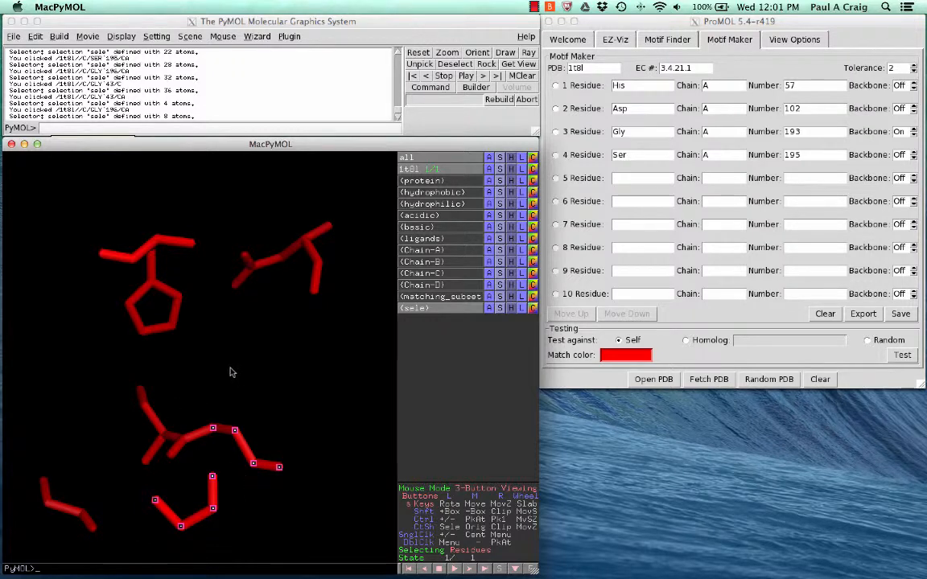
drag(235, 368, 229, 399)
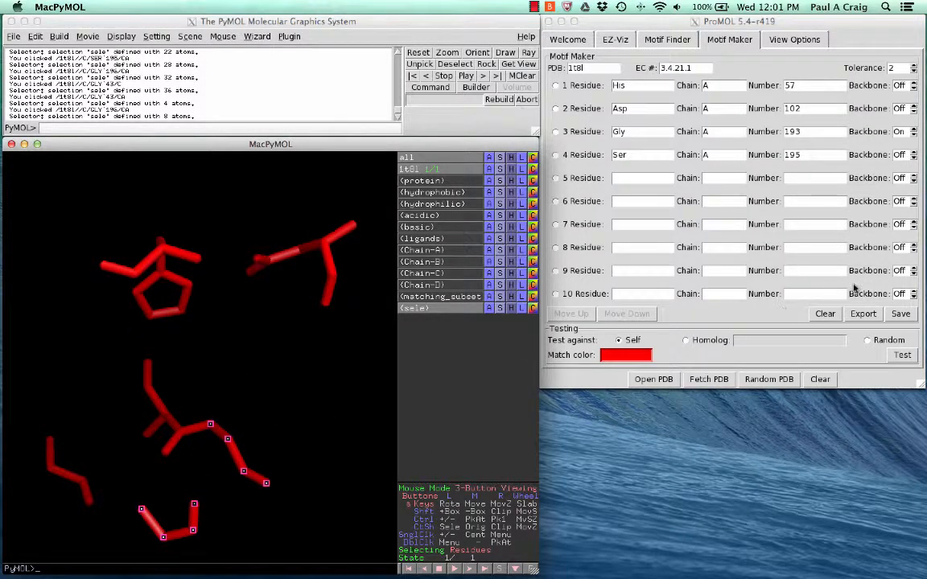
Turn on the backbone option for His 57, Asp 102 and Ser 195 and retest the motif against self.
click(915, 86)
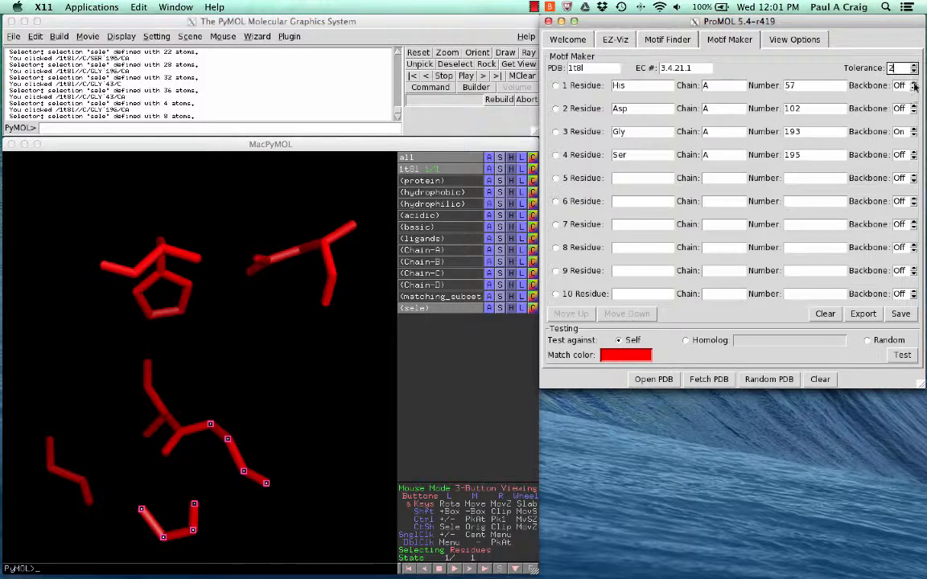
click(914, 88)
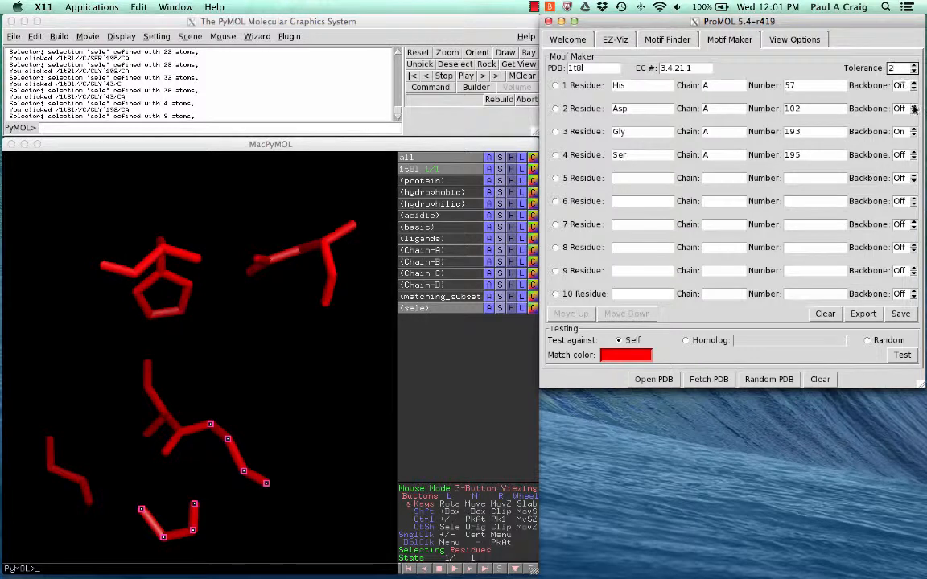
click(914, 152)
click(908, 85)
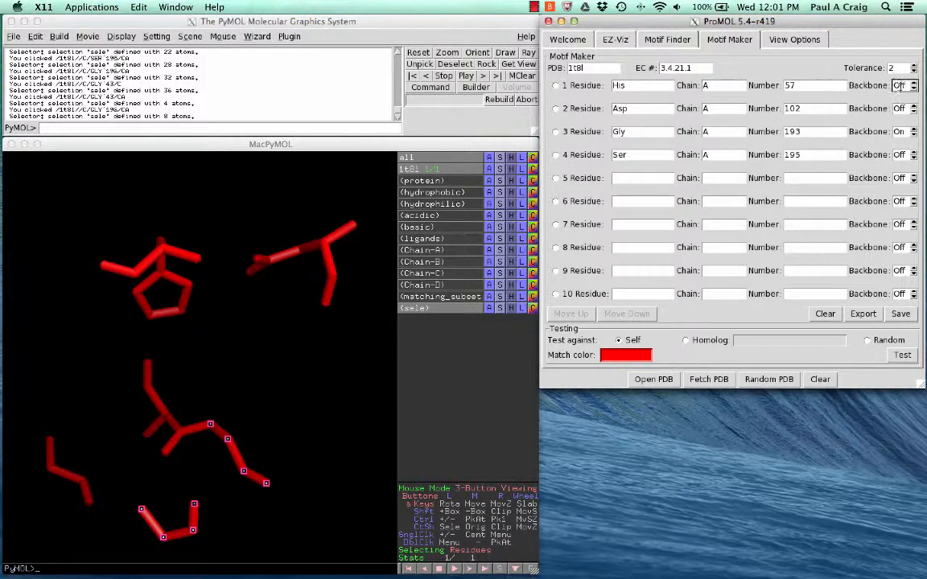
click(914, 86)
click(914, 155)
click(914, 109)
click(900, 357)
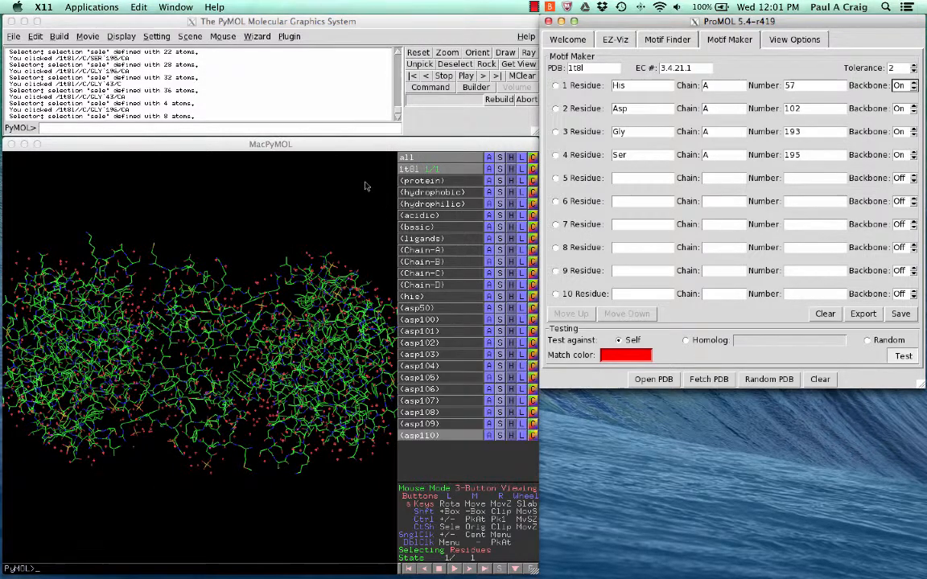
Hide the cartoon for all objects and select Gly 43 and Gly 196 in one matched cluster.
click(511, 158)
click(455, 197)
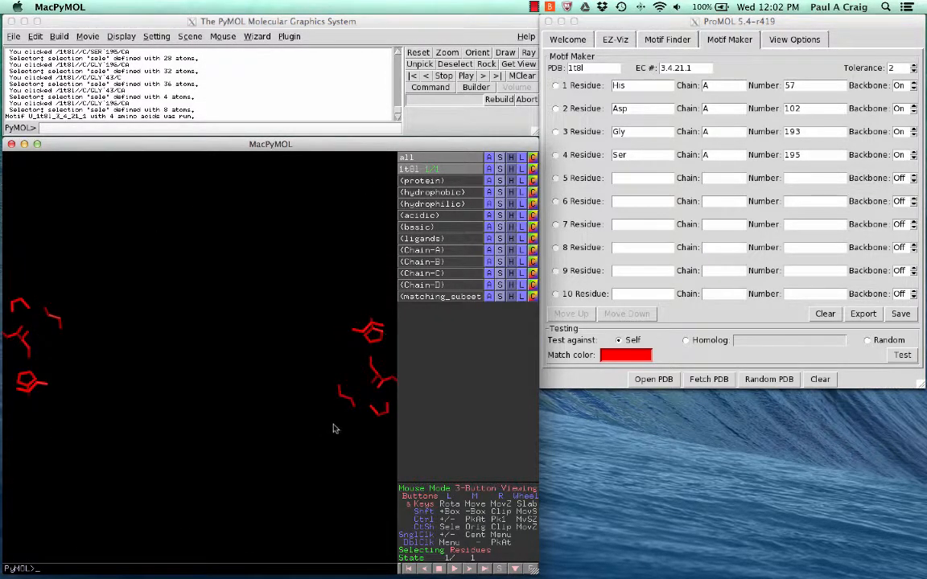
middle_drag(382, 377, 168, 328)
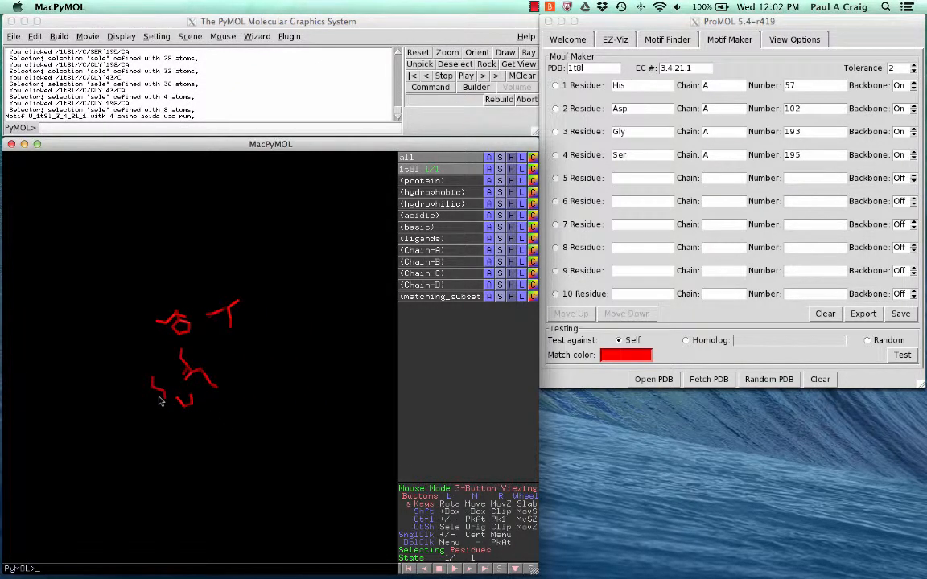
click(191, 400)
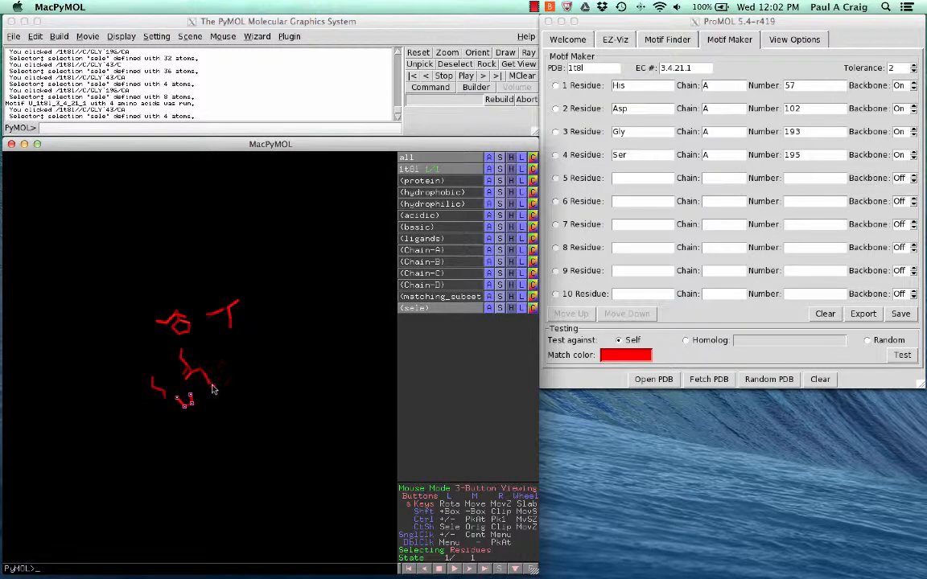
click(213, 387)
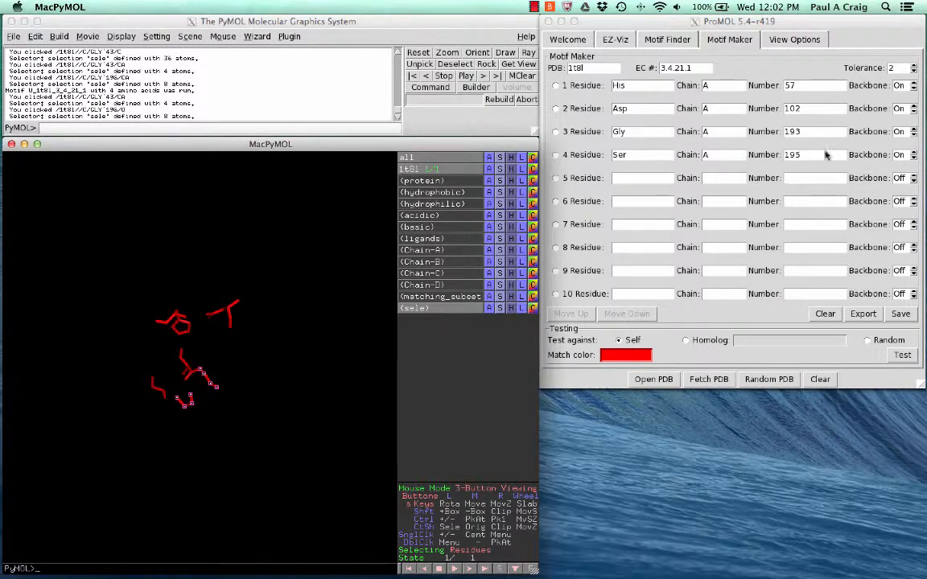
Retest the motif against self with a tolerance of 1.5 and hide the cartoon for all objects.
click(898, 68)
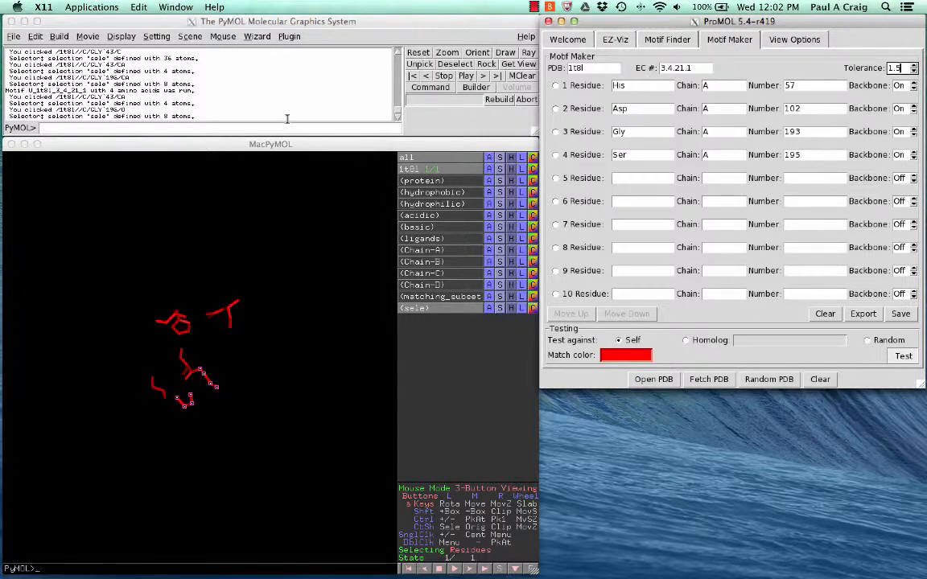
click(507, 157)
click(508, 157)
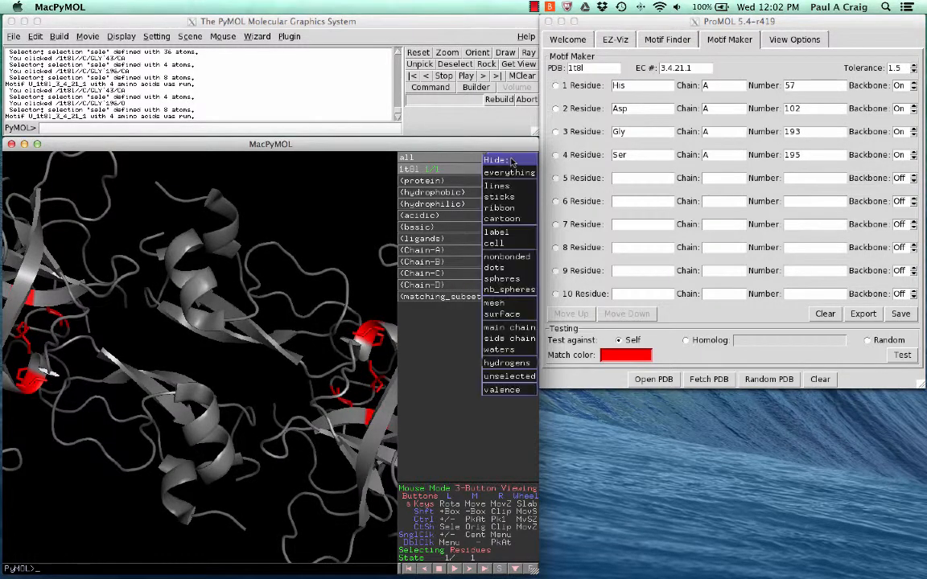
click(503, 220)
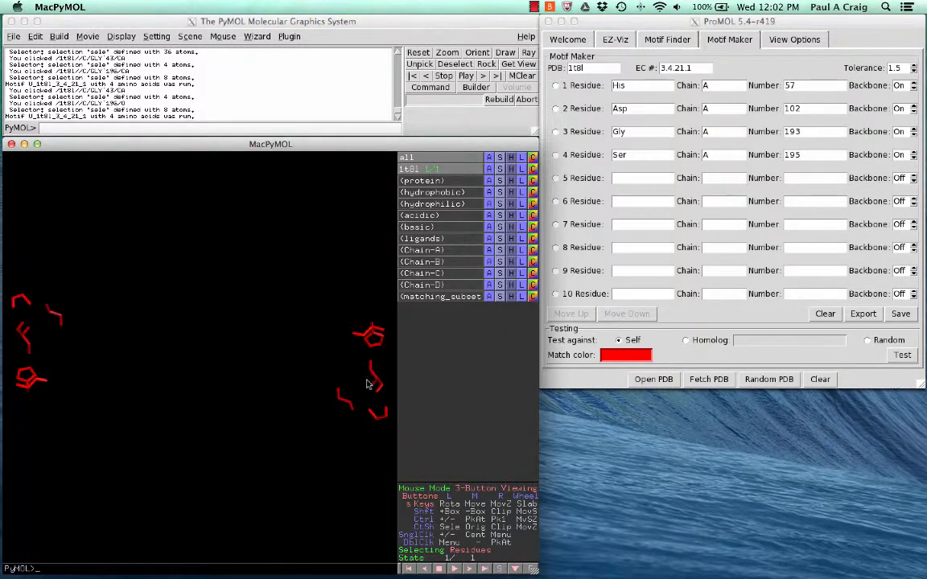
Identify the glycines in one matched cluster by selecting Gly 43 and Gly 193.
drag(367, 384, 234, 417)
click(233, 414)
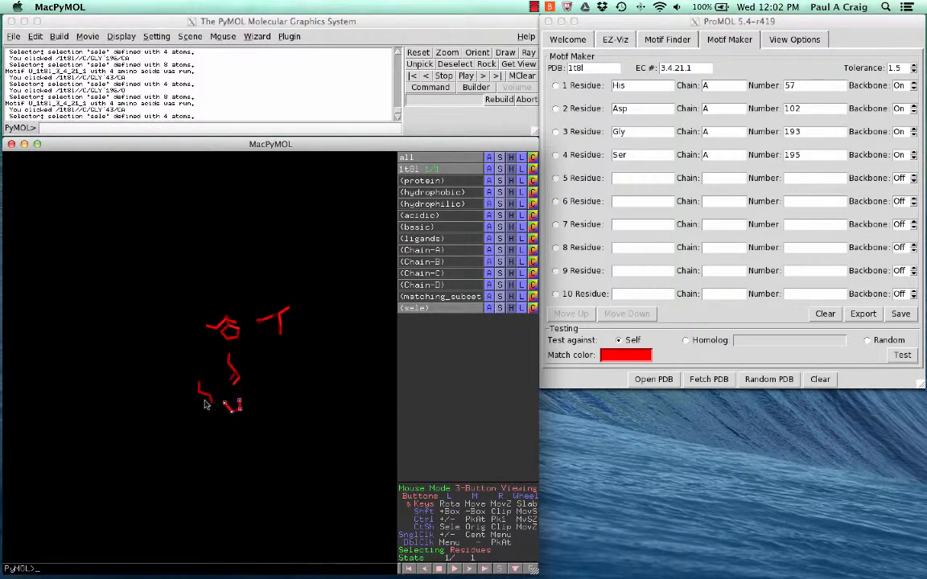
click(203, 398)
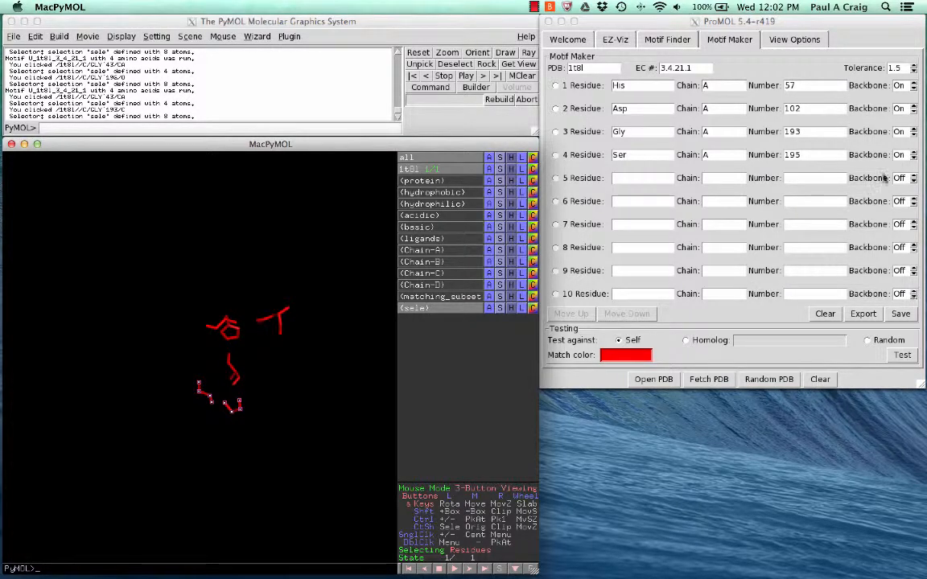
Retest the motif against self with a tolerance of 1 and hide the cartoon for all objects.
click(900, 69)
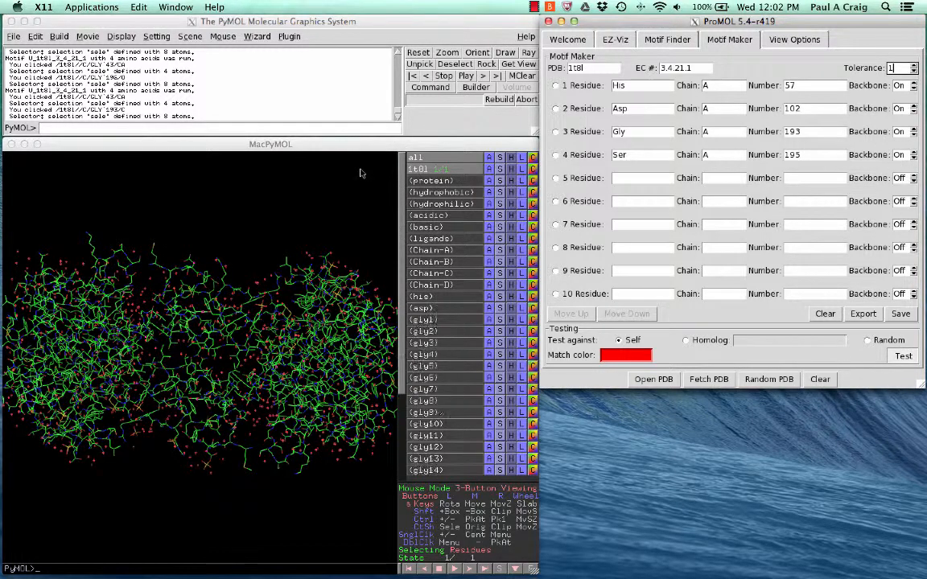
click(465, 145)
click(510, 158)
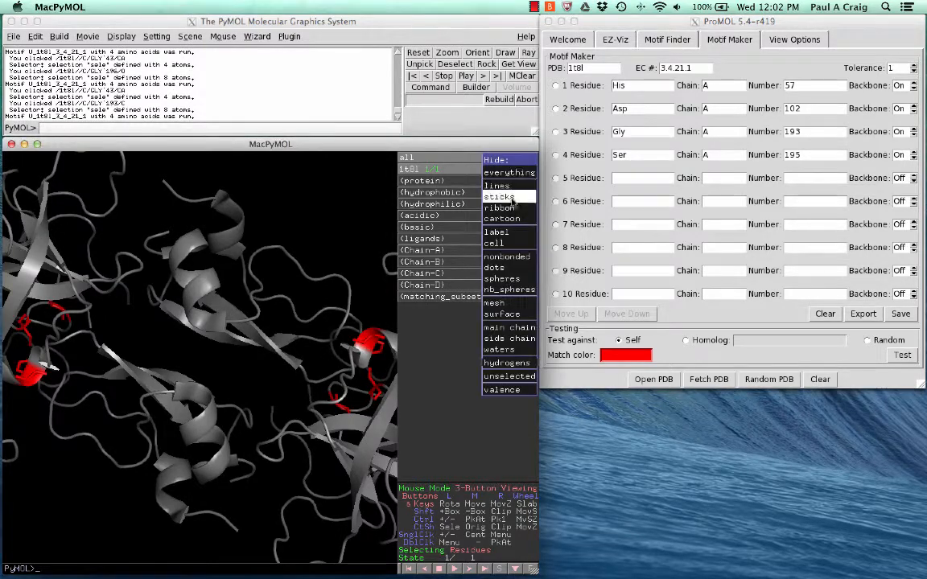
click(511, 219)
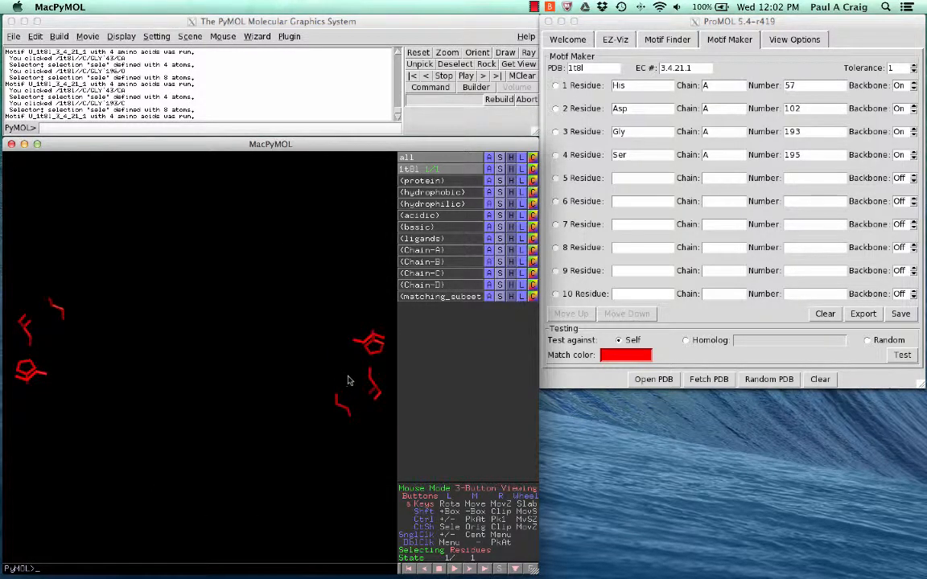
Center one matched residue cluster in the viewer and zoom to a 6 Angstrom sphere.
middle_drag(348, 381, 219, 375)
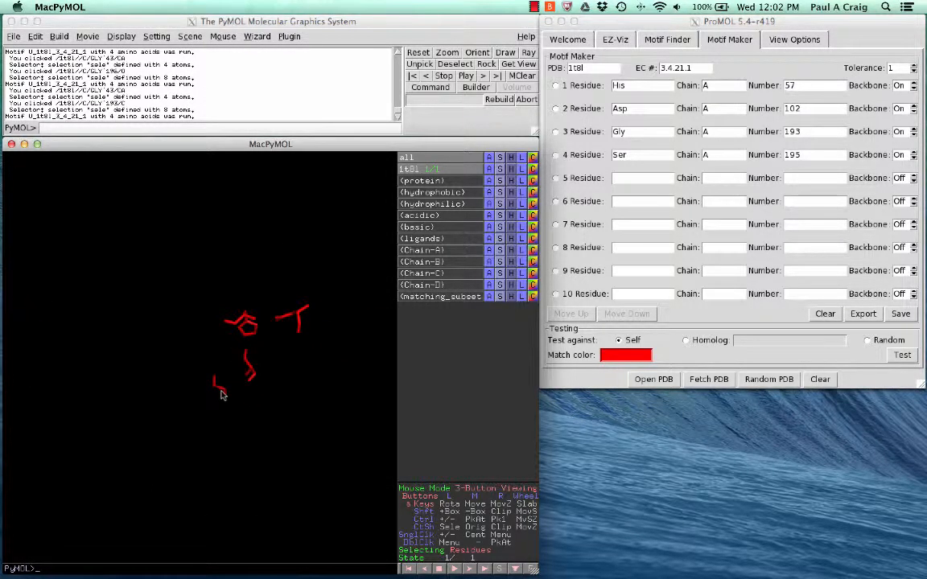
middle_drag(235, 313, 175, 369)
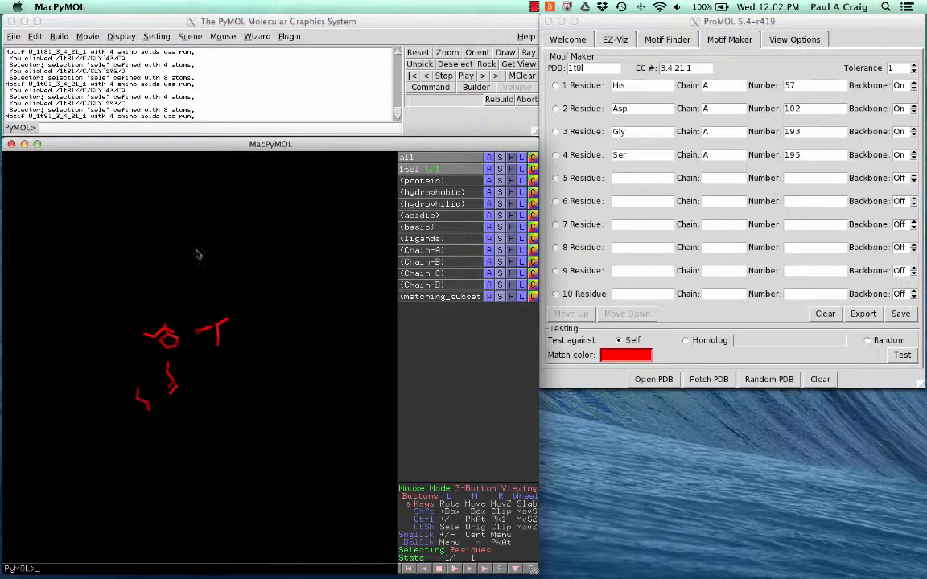
click(133, 37)
click(129, 37)
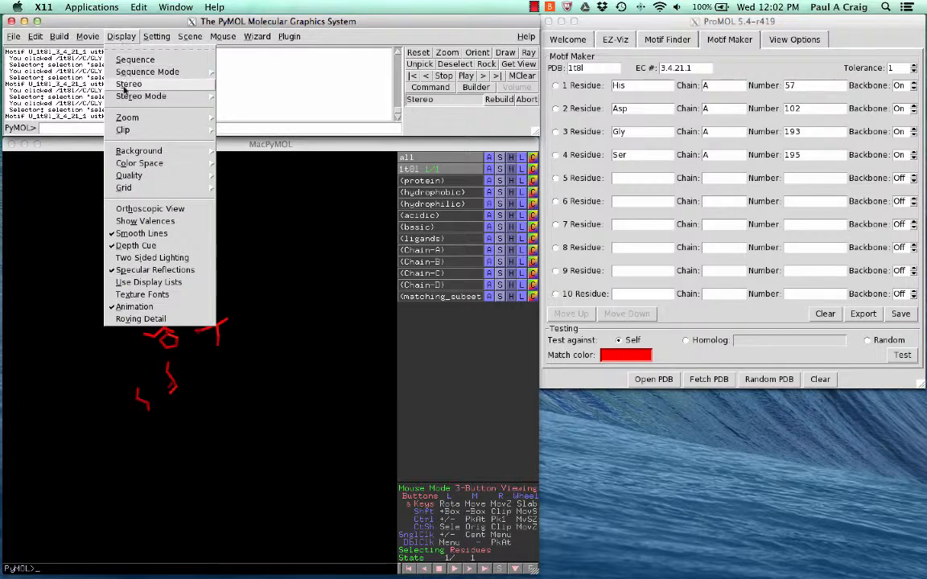
click(119, 117)
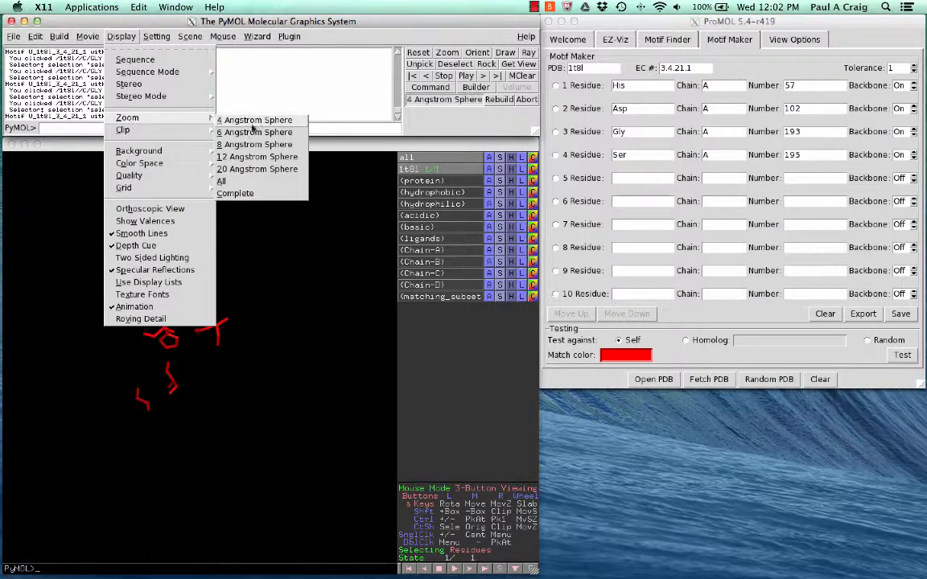
click(253, 132)
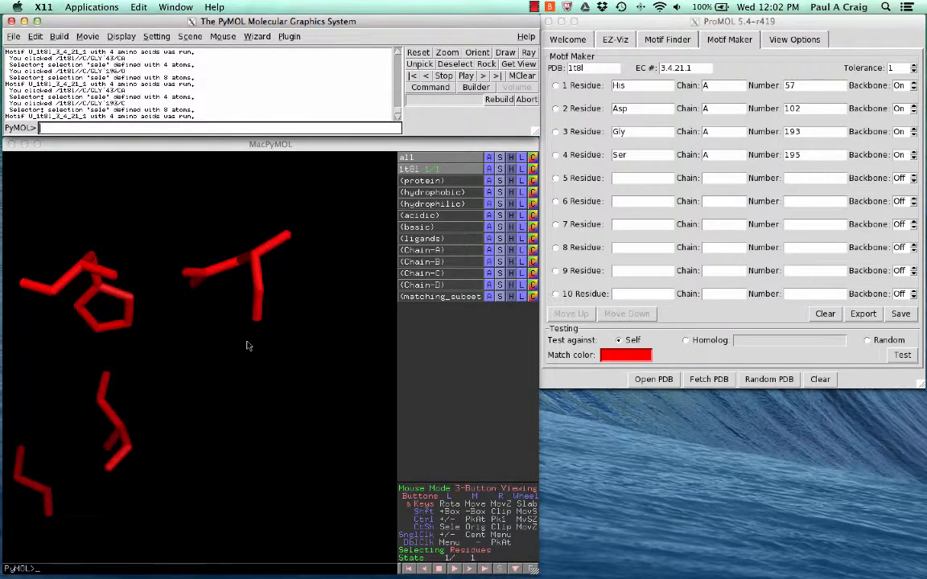
alt+drag(153, 333, 200, 336)
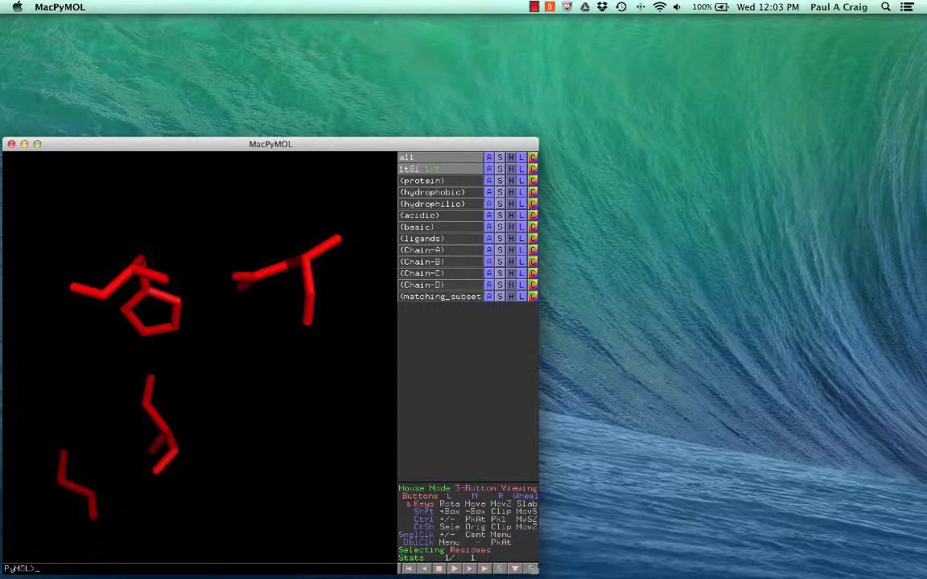
key(super+Tab)
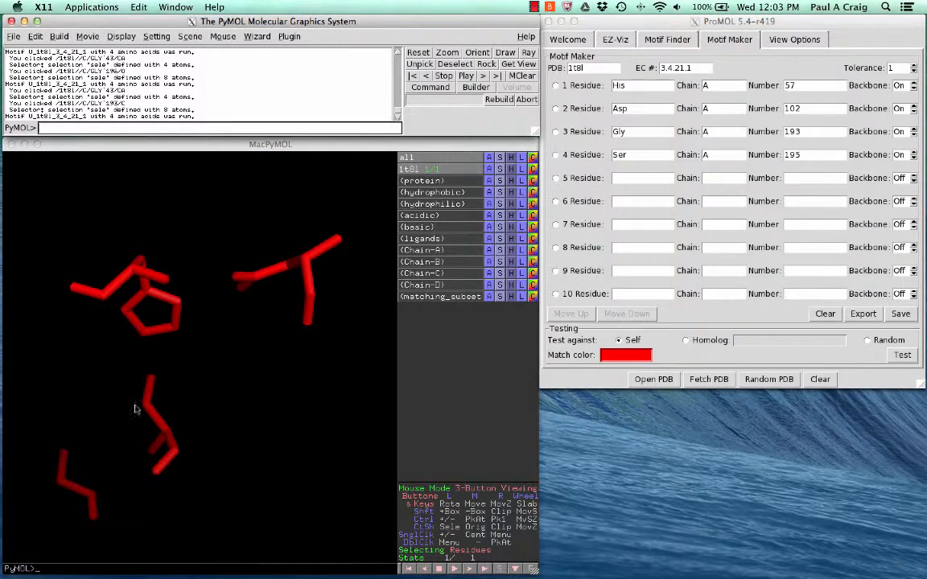
Identify the matched residues by selecting His 57, Asp 102, Gly 193 and Ser 195 in the zoomed cluster.
drag(236, 428, 227, 403)
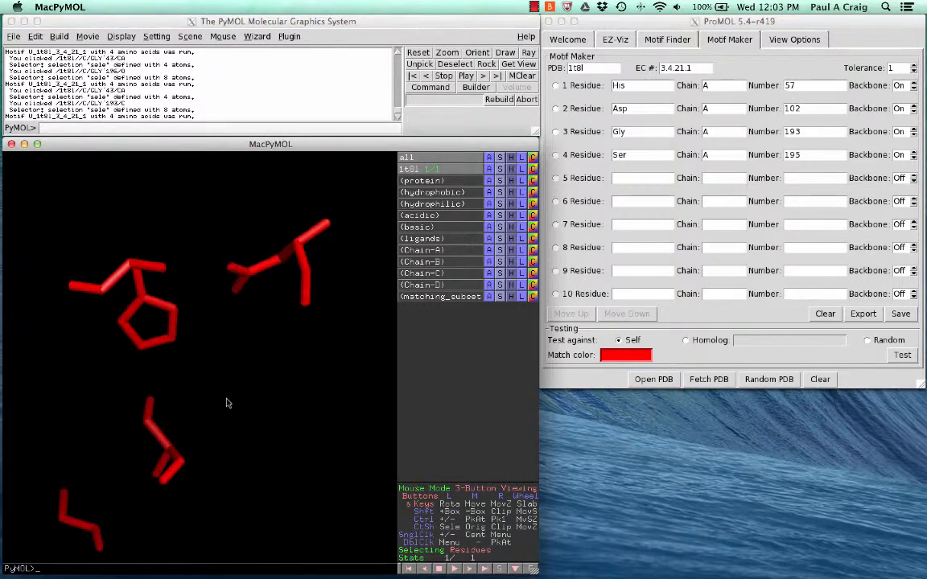
click(169, 310)
click(269, 271)
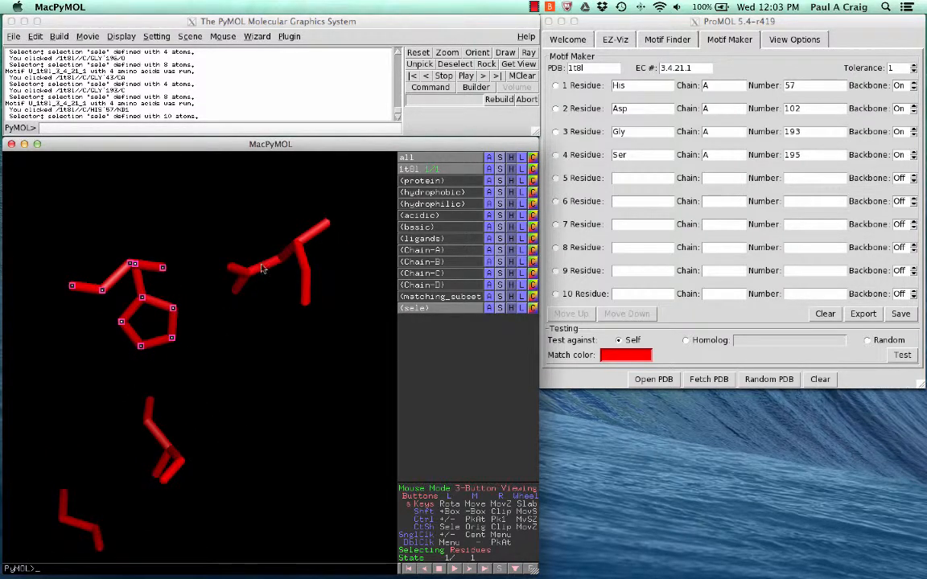
click(76, 528)
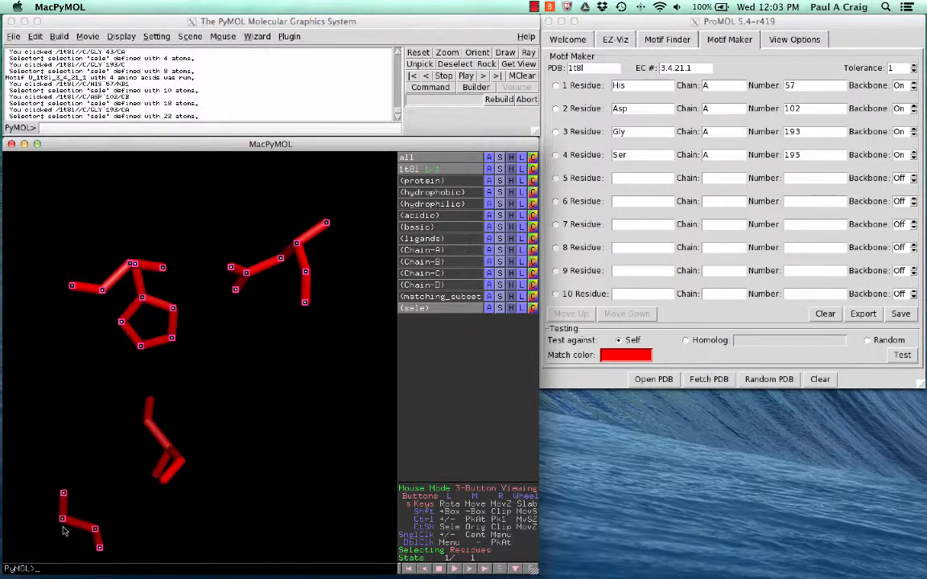
click(150, 434)
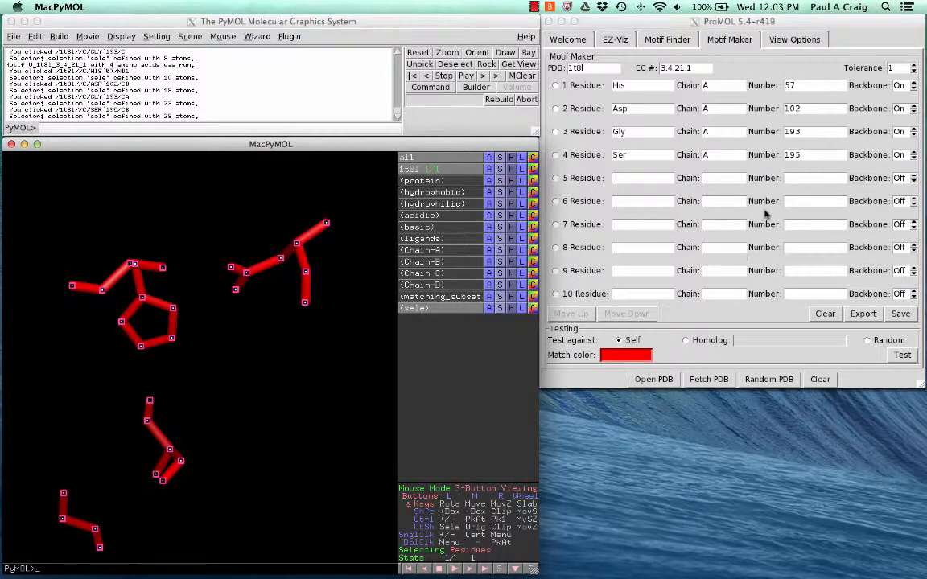
Retest the motif against self with a tolerance of 1.25, and show one matched cluster without the cartoon.
click(900, 68)
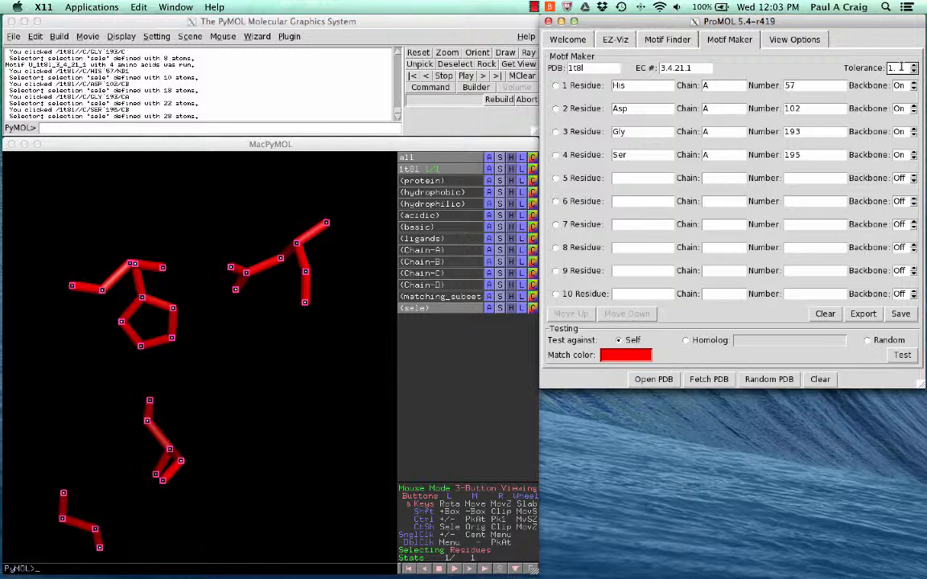
click(900, 356)
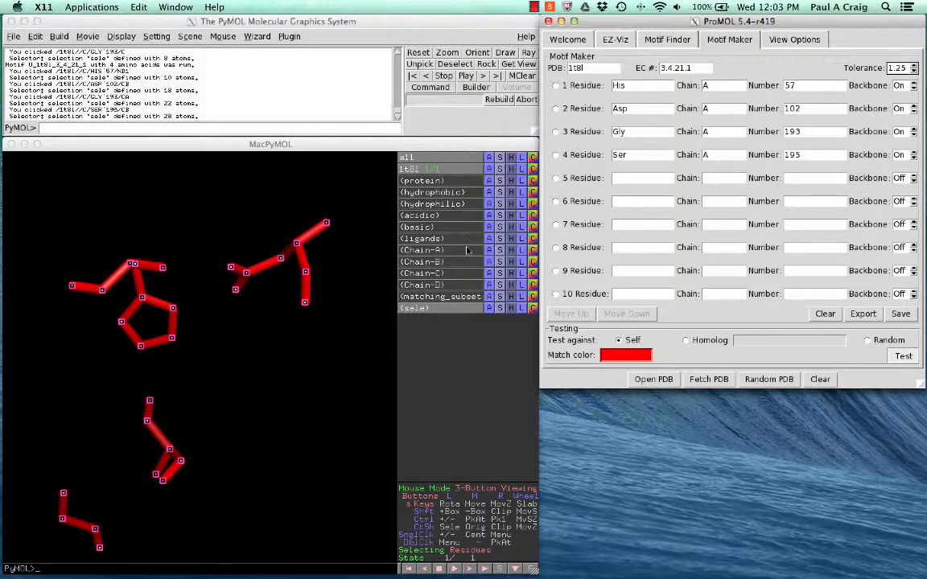
click(512, 157)
click(563, 216)
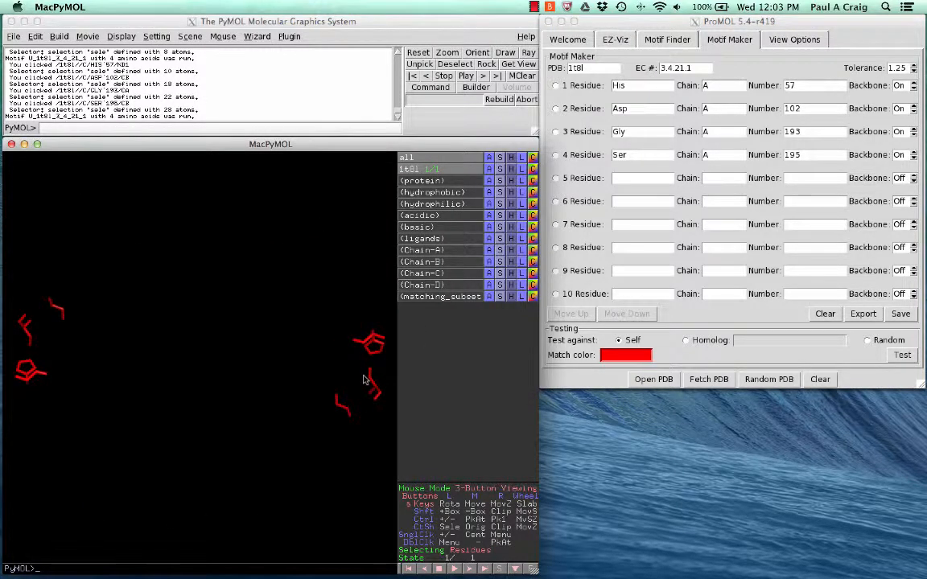
drag(364, 380, 203, 398)
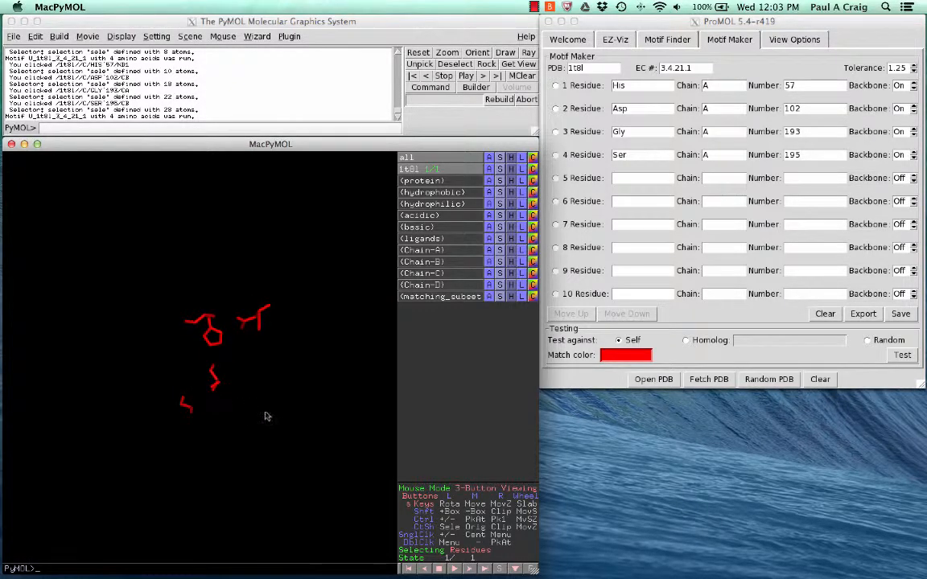
Retest the motif against self with a tolerance of 1.4 and hide the cartoon for all objects.
double_click(893, 67)
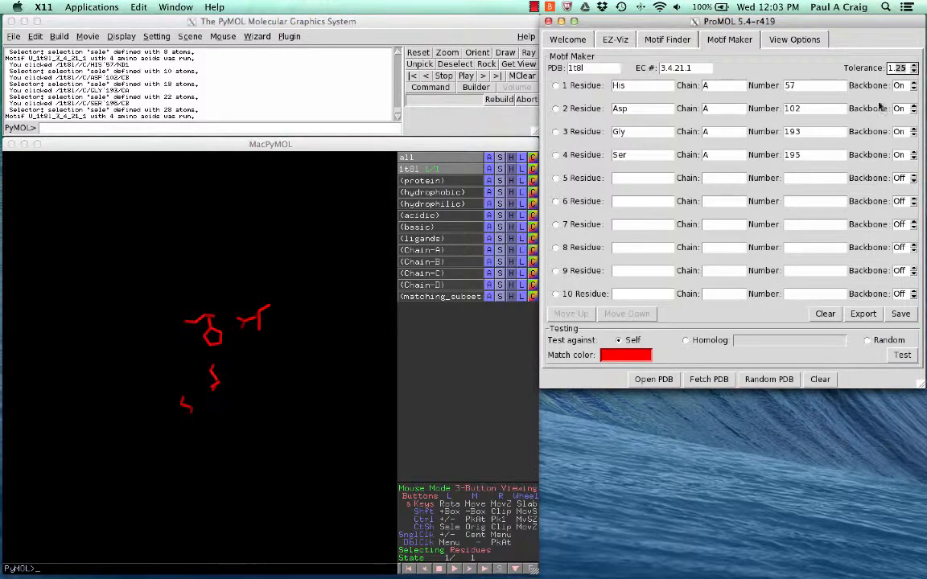
text(1.4)
click(901, 355)
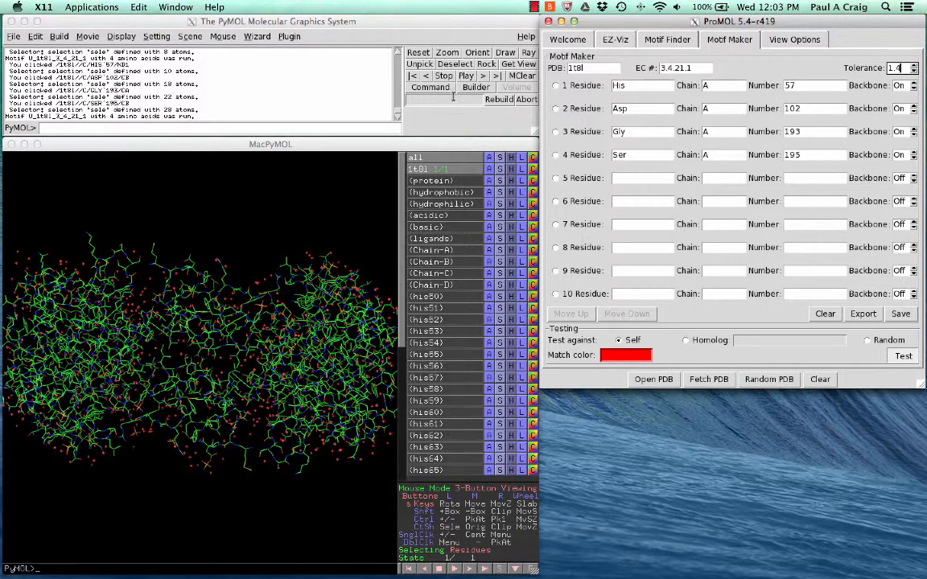
click(485, 146)
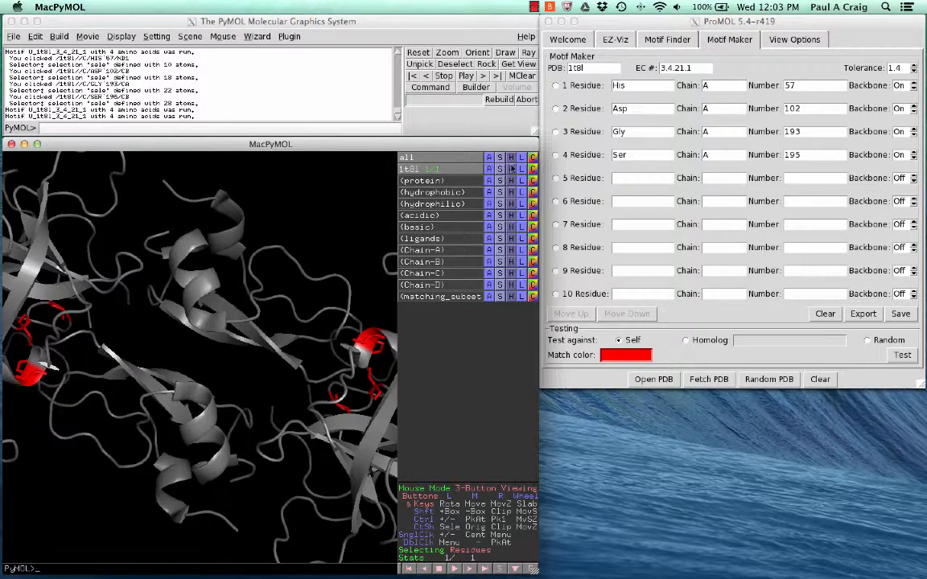
click(510, 157)
click(502, 218)
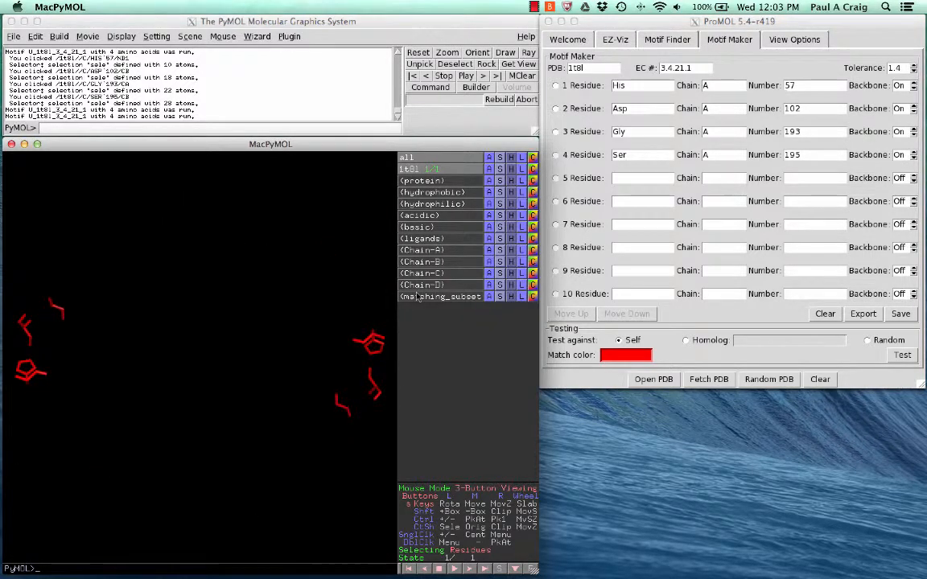
Identify the residues matched at tolerance 1.4 by selecting Ser 195, Gly 193, His 57 and Asp 102 in one cluster.
click(370, 373)
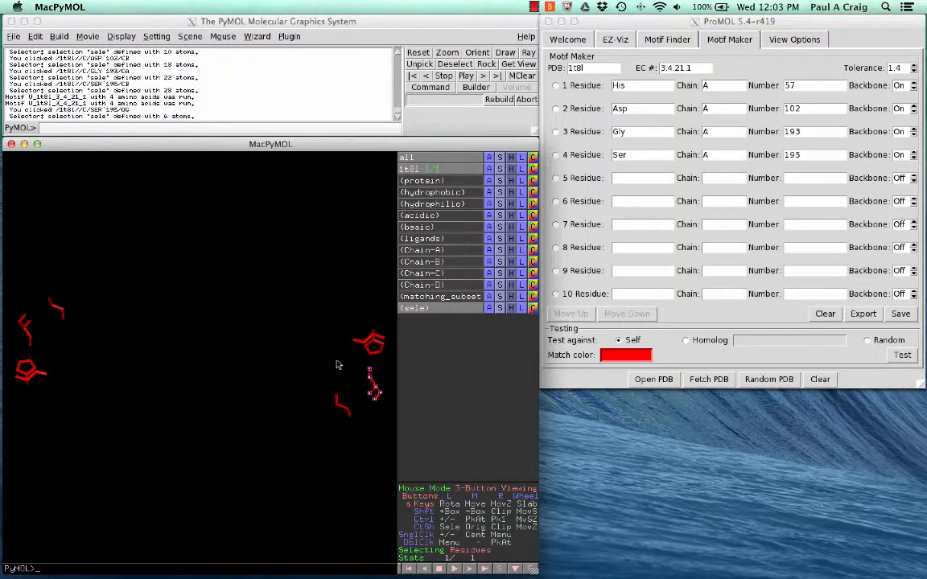
drag(369, 383, 226, 357)
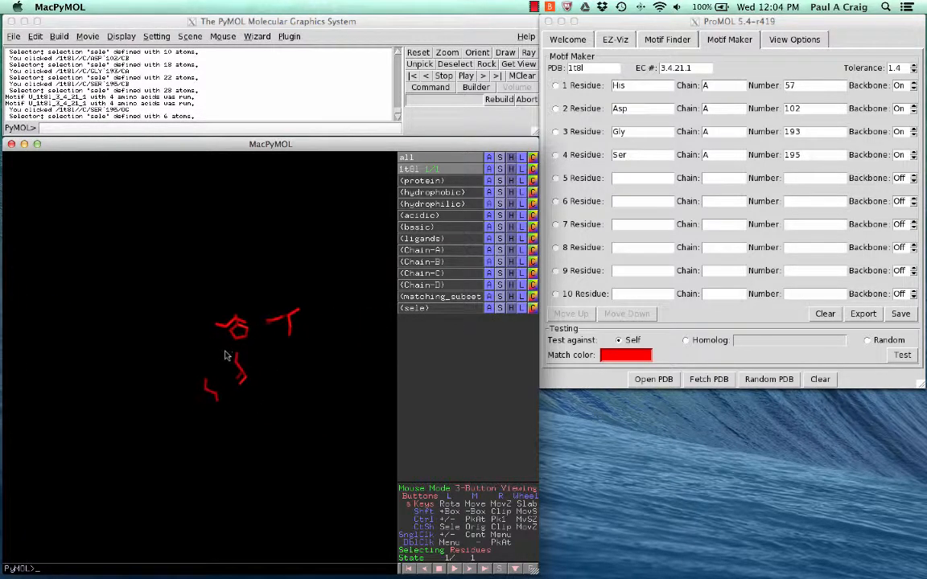
click(211, 391)
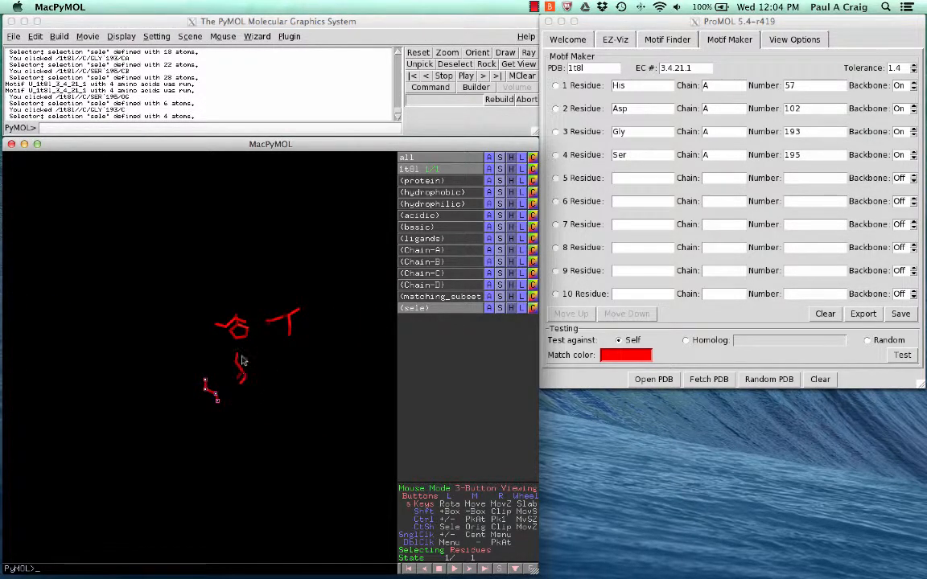
click(243, 362)
click(242, 330)
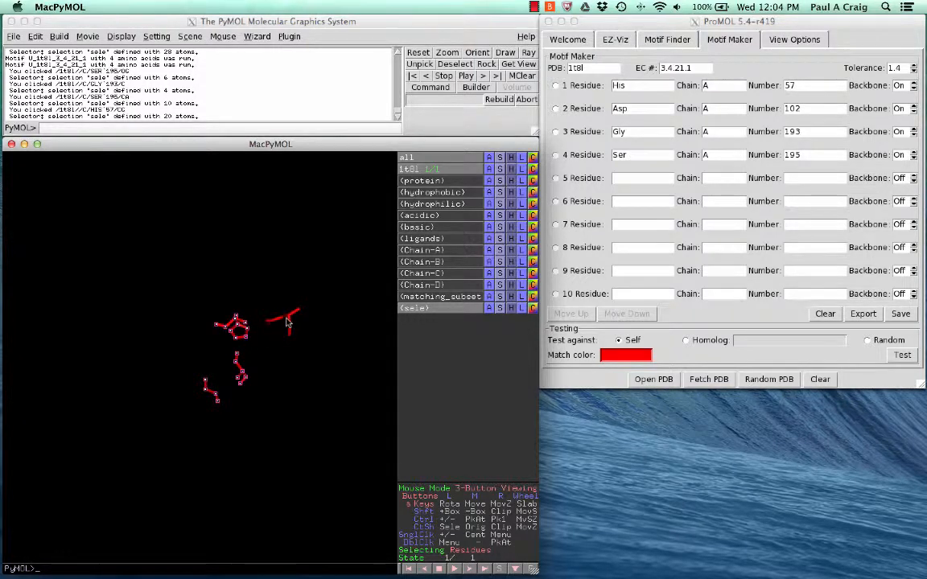
click(287, 320)
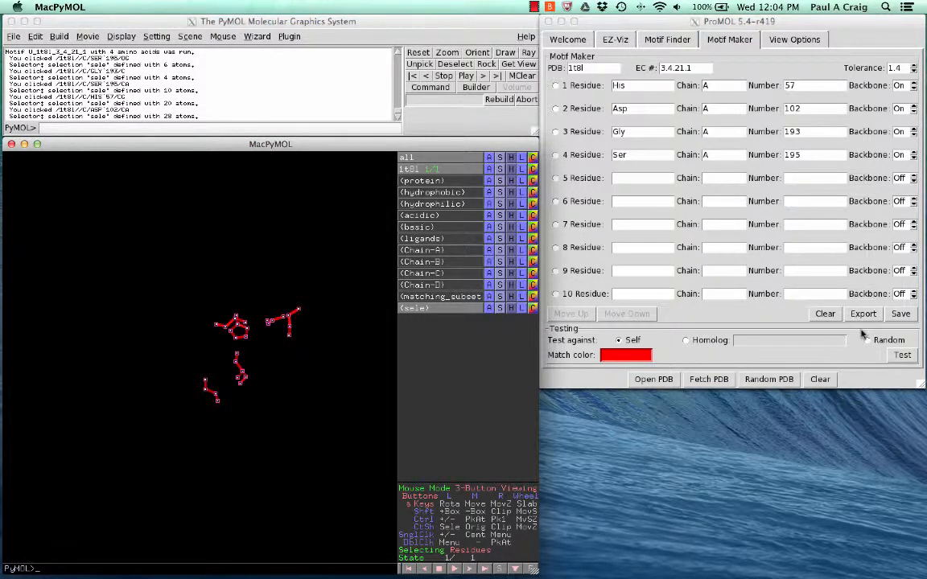
Save the four-residue 1t8l motif to the user motifs folder and set the test target to Homolog.
click(900, 315)
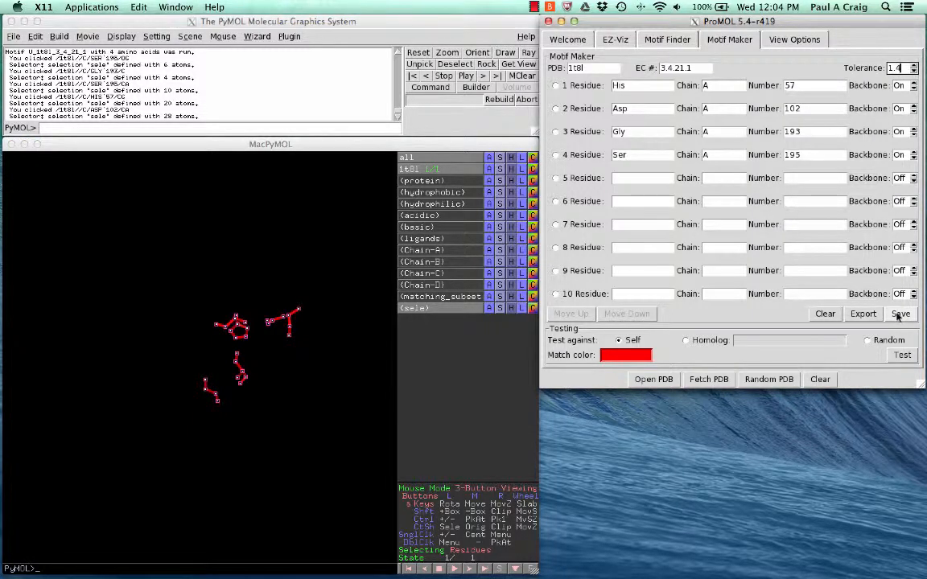
click(901, 315)
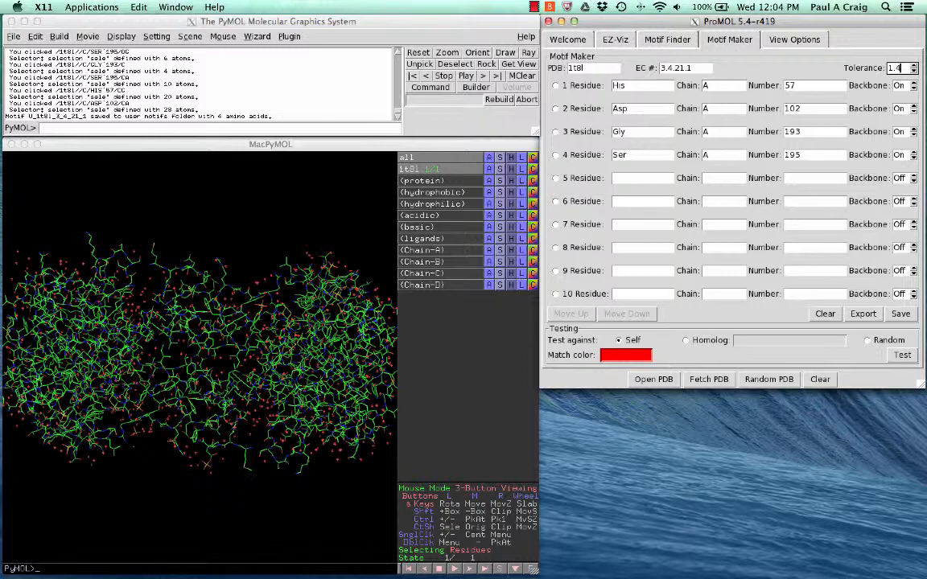
click(686, 342)
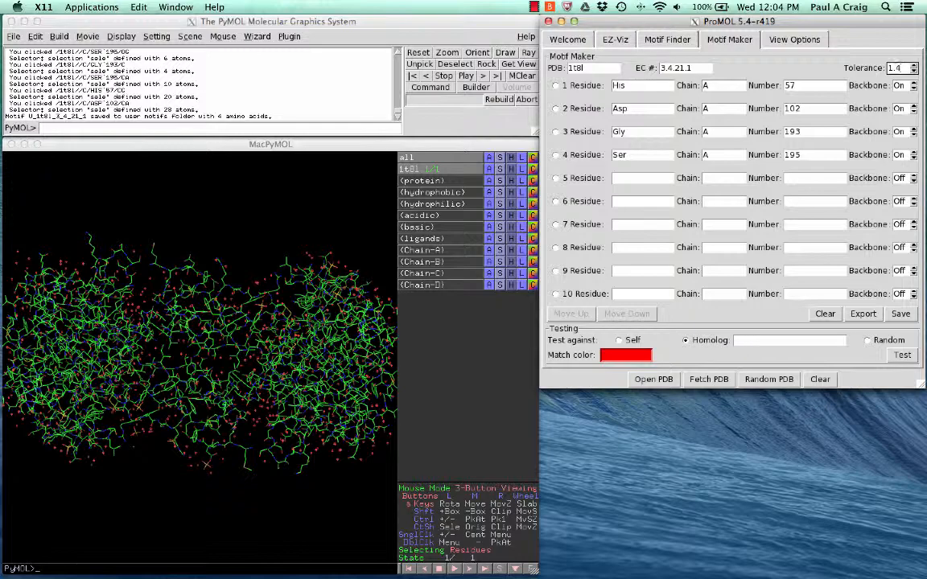
click(902, 355)
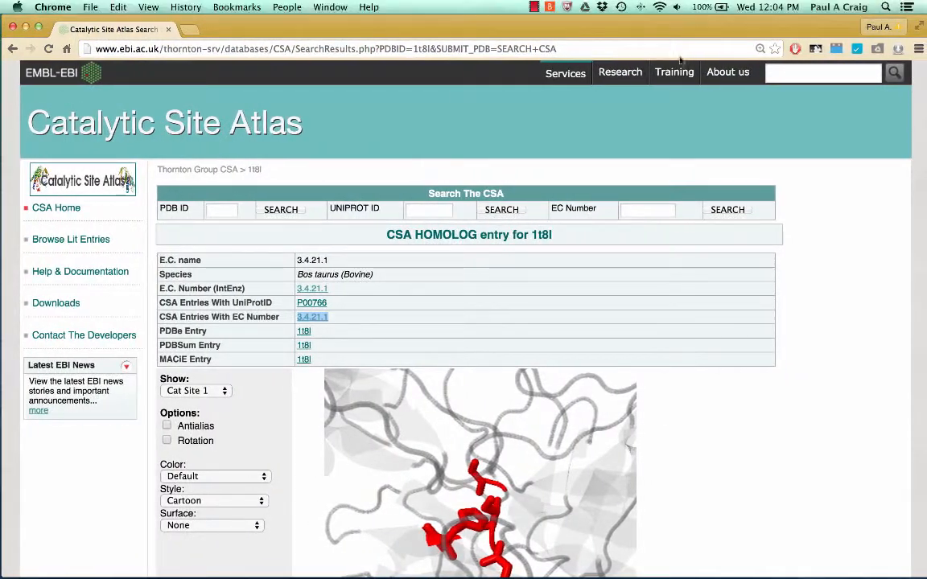
Switch to the Catalytic Site Atlas in the browser and open the 1t8l page's list of CSA entries with EC number 3.4.21.1.
scroll(757, 411, down, 2)
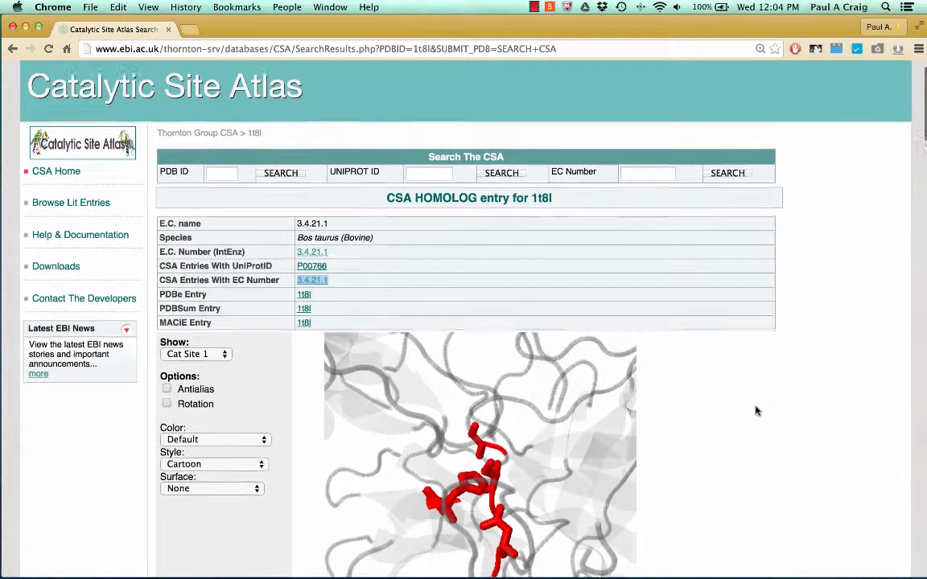
scroll(757, 411, down, 3)
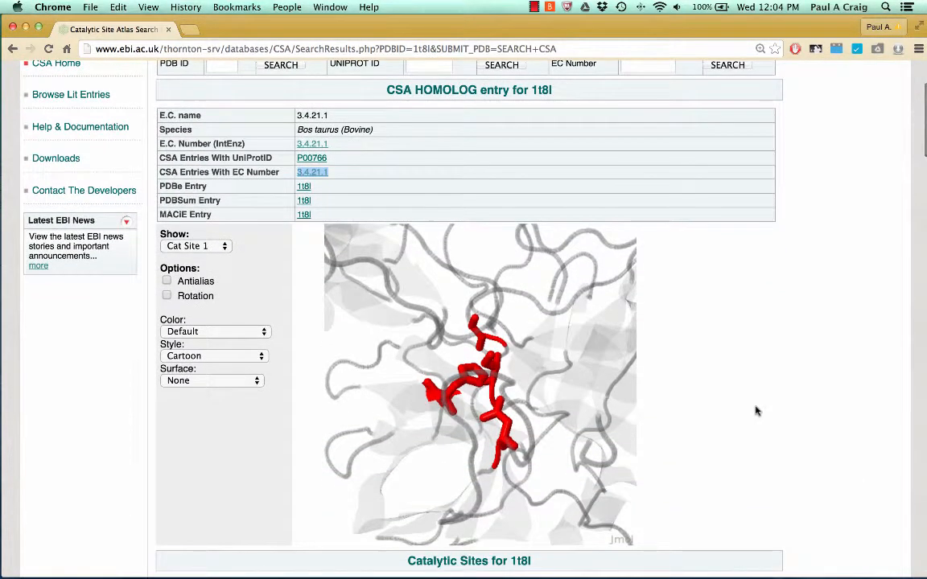
scroll(756, 411, up, 4)
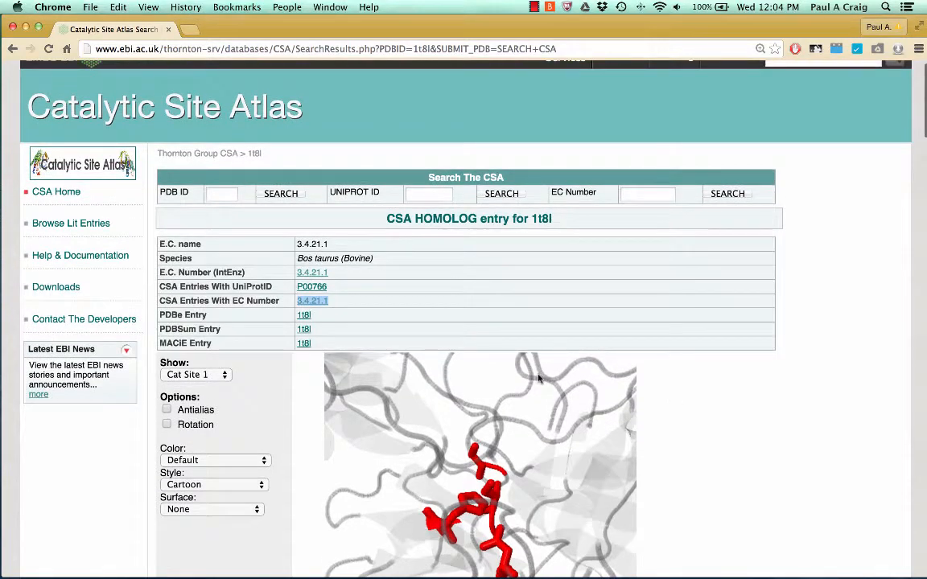
click(258, 322)
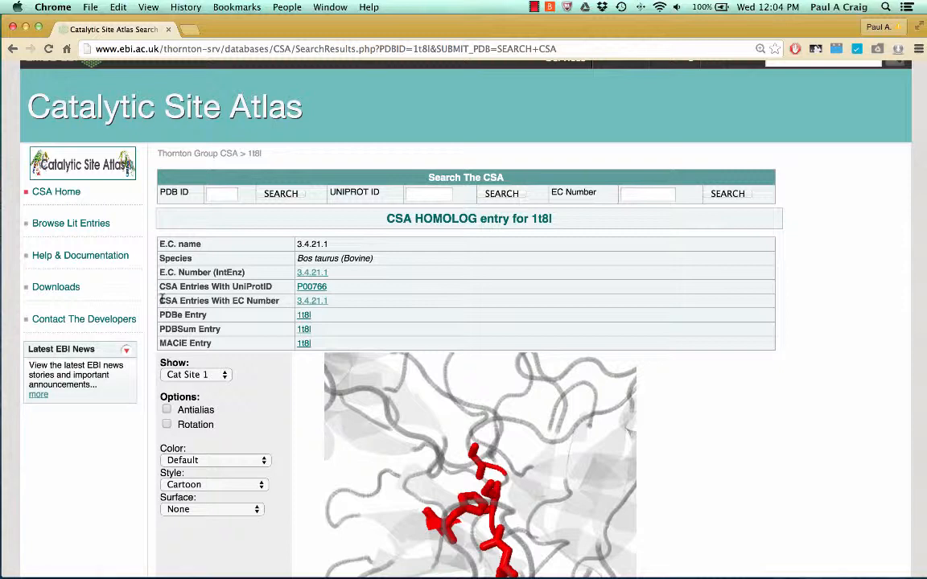
click(313, 302)
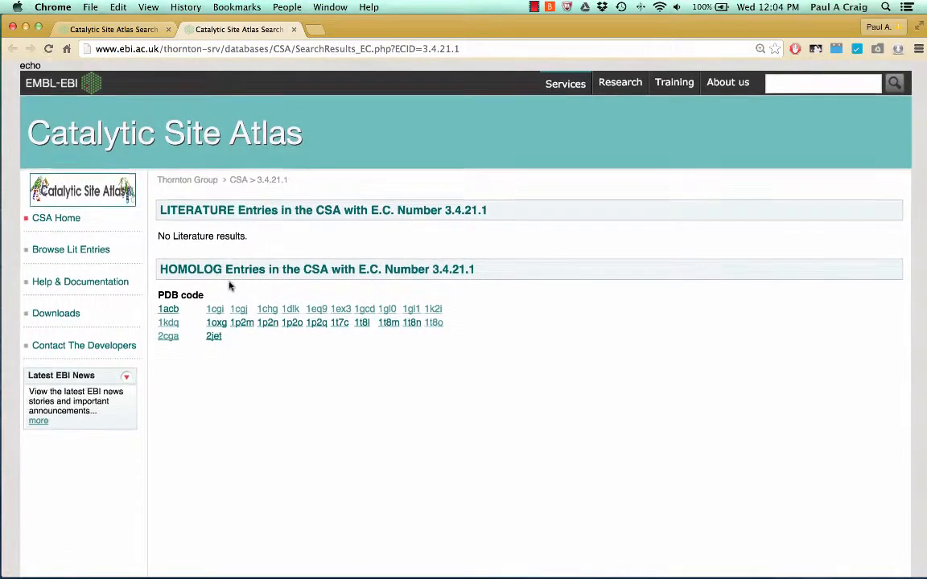
scroll(230, 285, down, 2)
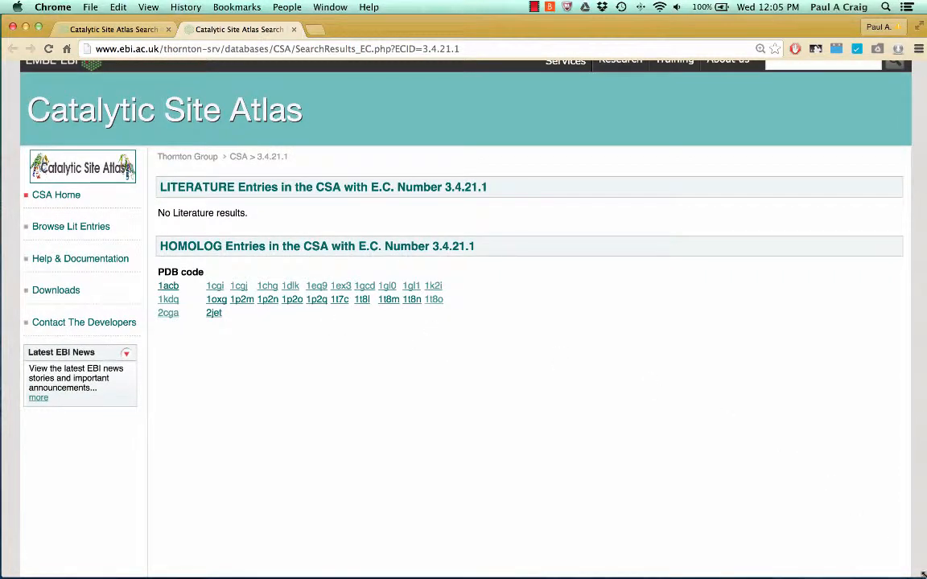
Shrink the browser window and place it so the homolog PDB codes show below ProMOL, with the ProMOL and PyMOL windows in front.
drag(917, 568, 491, 357)
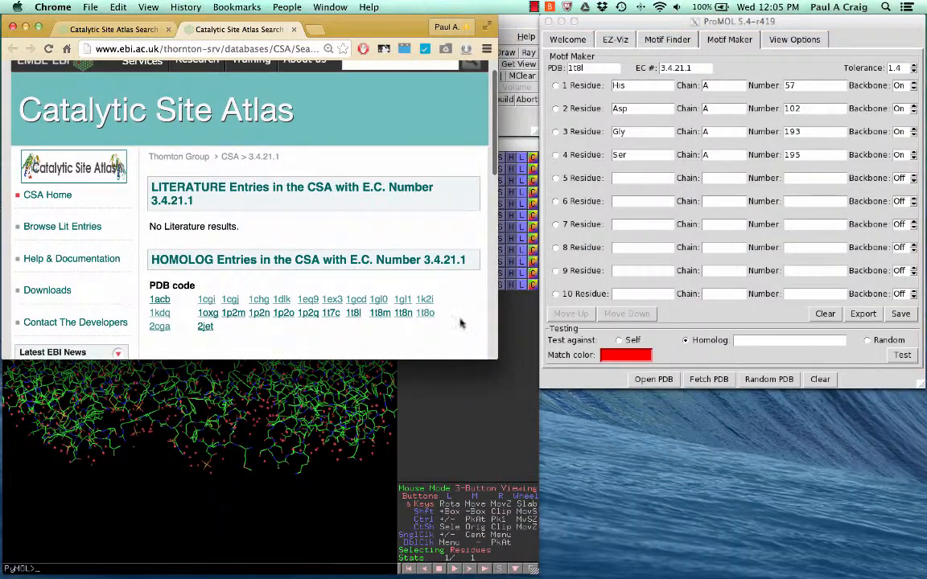
drag(343, 27, 771, 240)
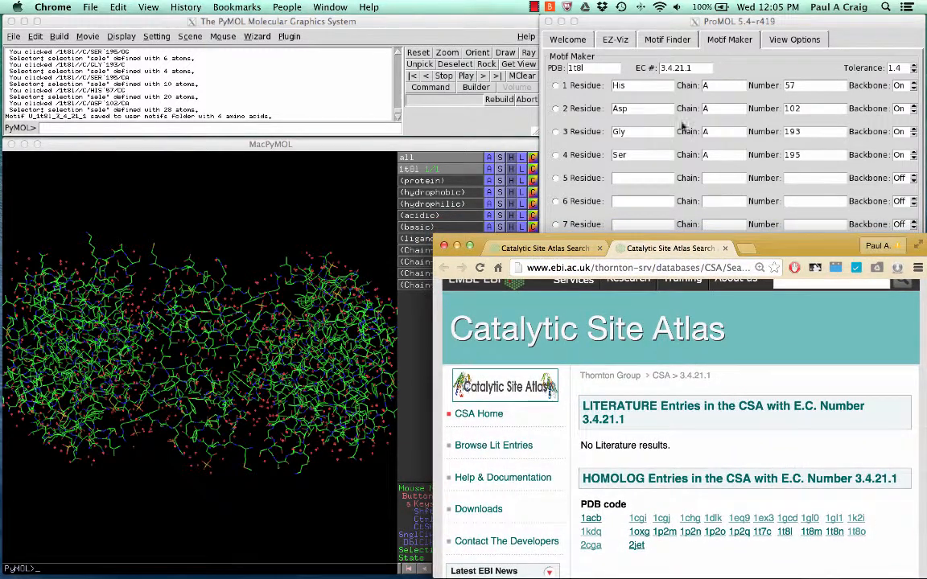
click(563, 24)
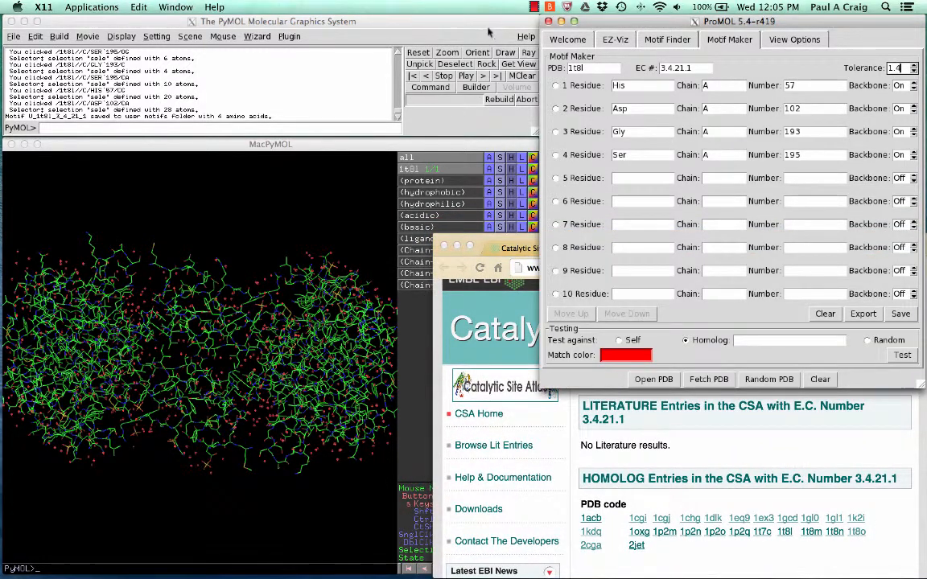
click(362, 211)
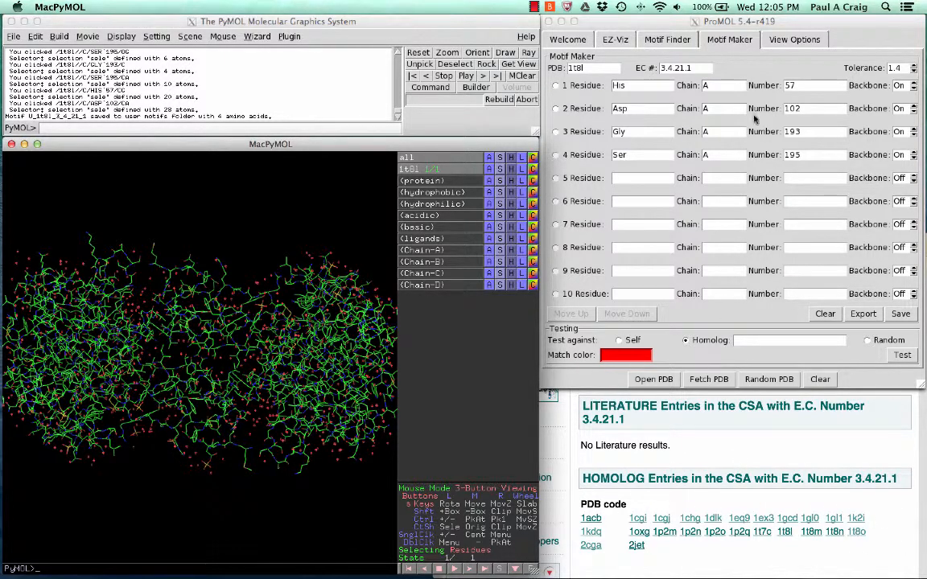
Test the motif against homolog 1acb and hide the cartoon for all objects.
click(754, 339)
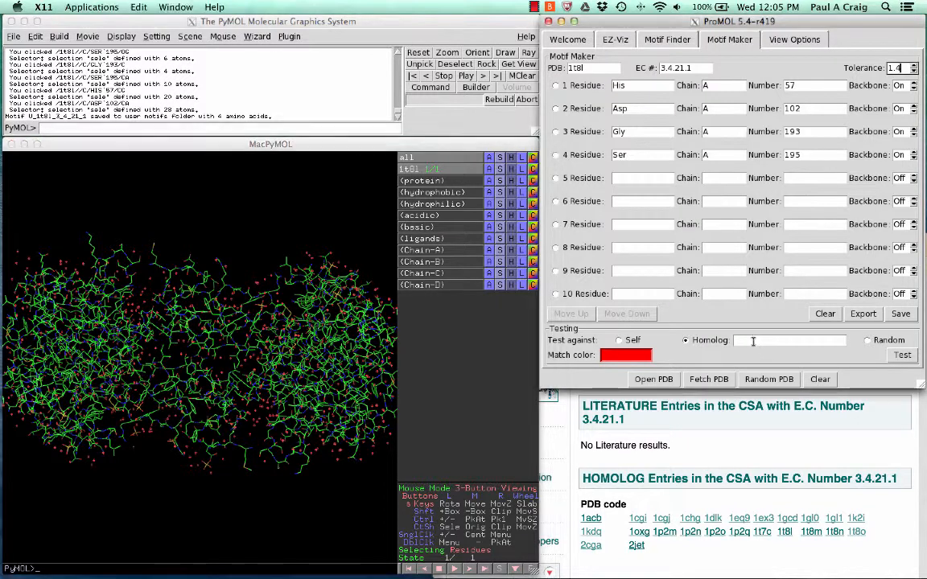
text(1)
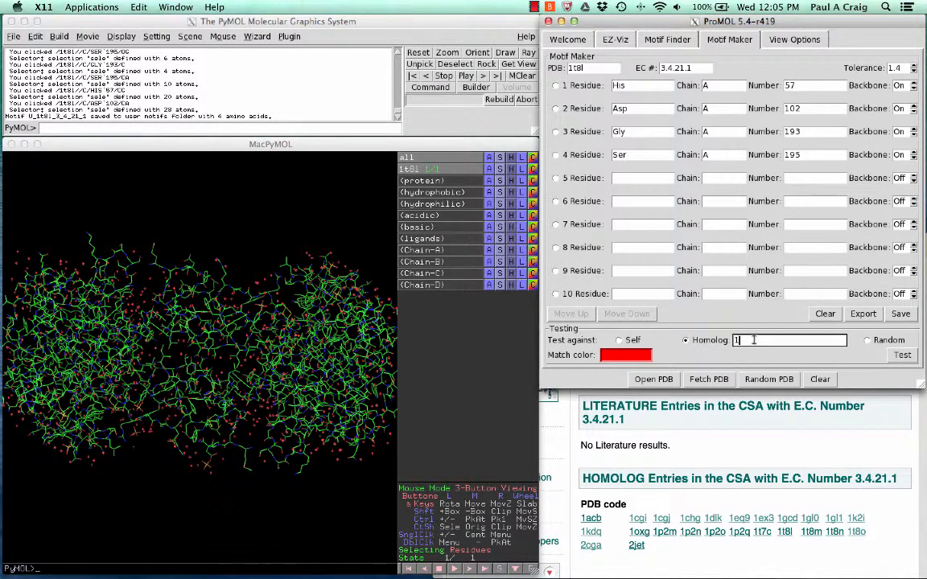
text(acb)
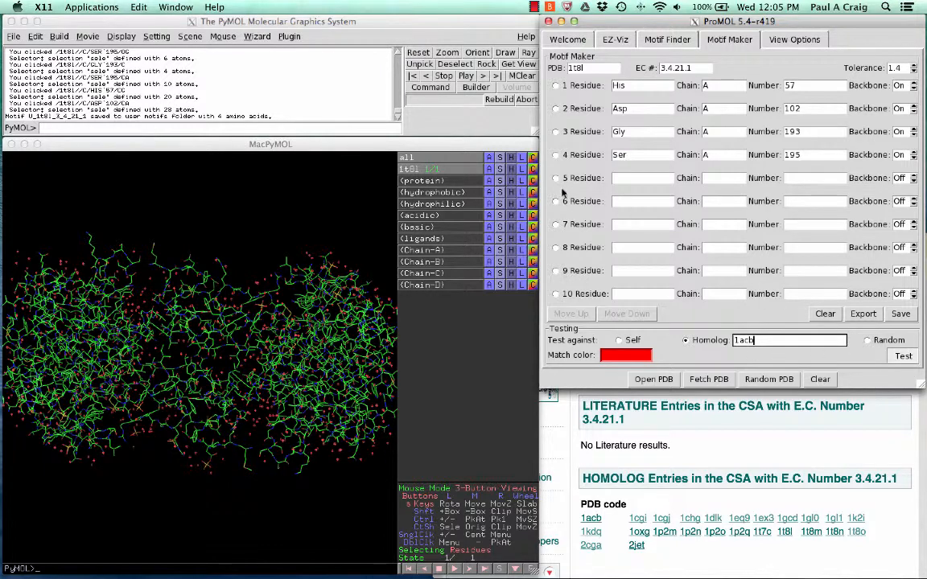
click(496, 147)
click(511, 169)
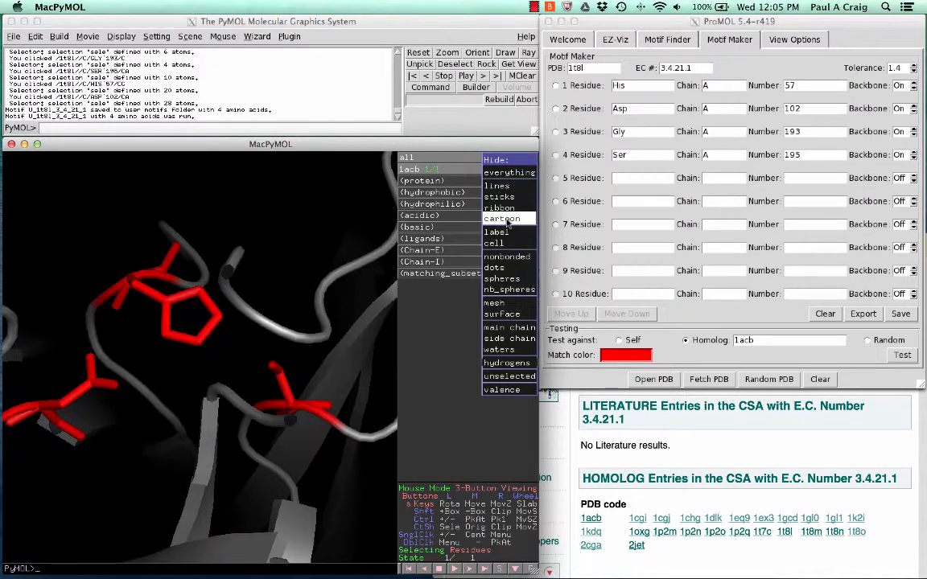
click(505, 221)
Identify the residues matched in 1acb by selecting His 57, Asp 102, Ser 195 and Gly 193 in the viewer.
drag(190, 360, 219, 391)
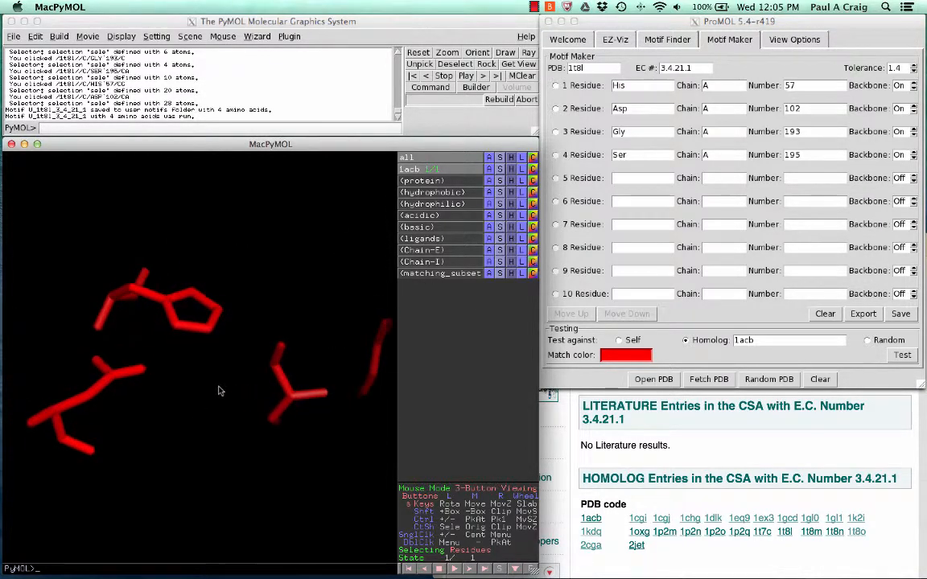
drag(236, 316, 177, 388)
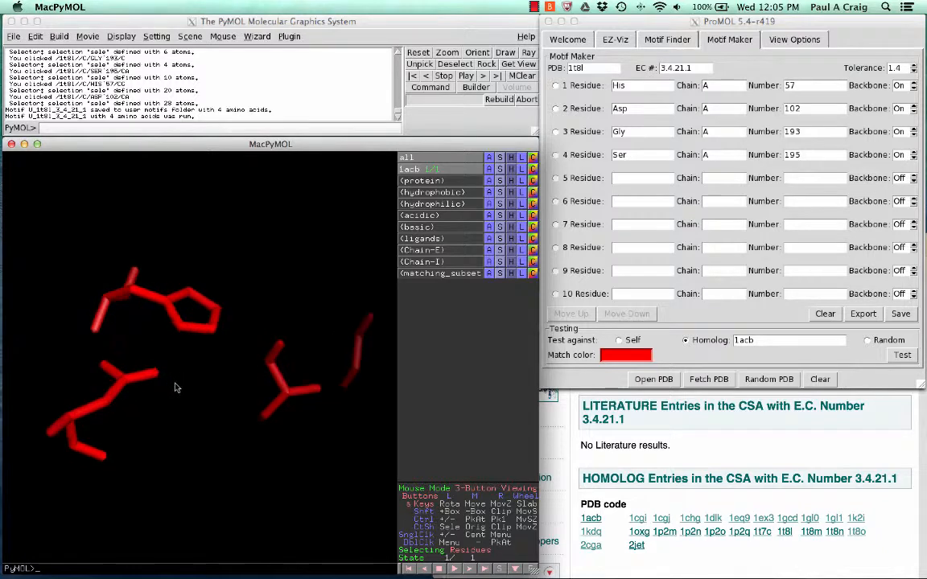
click(176, 321)
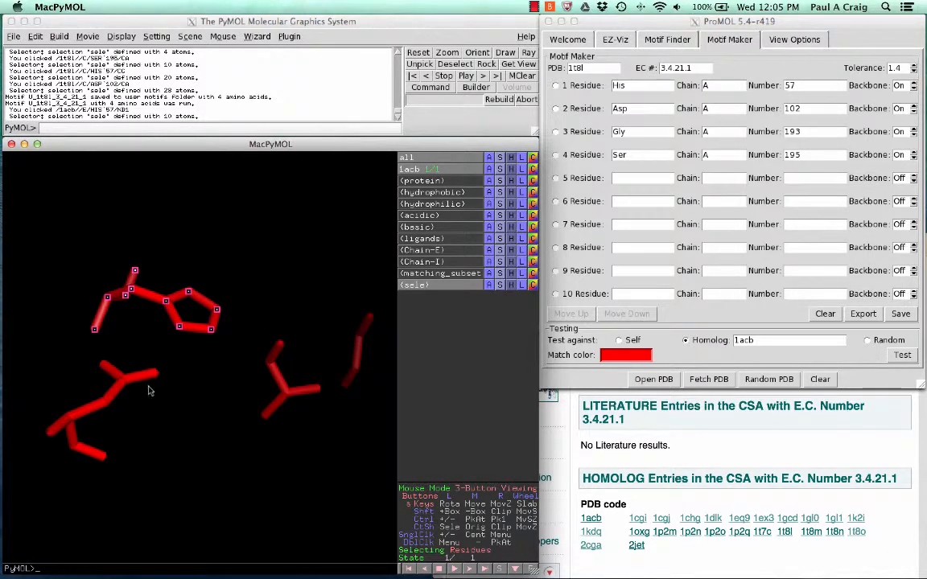
click(126, 383)
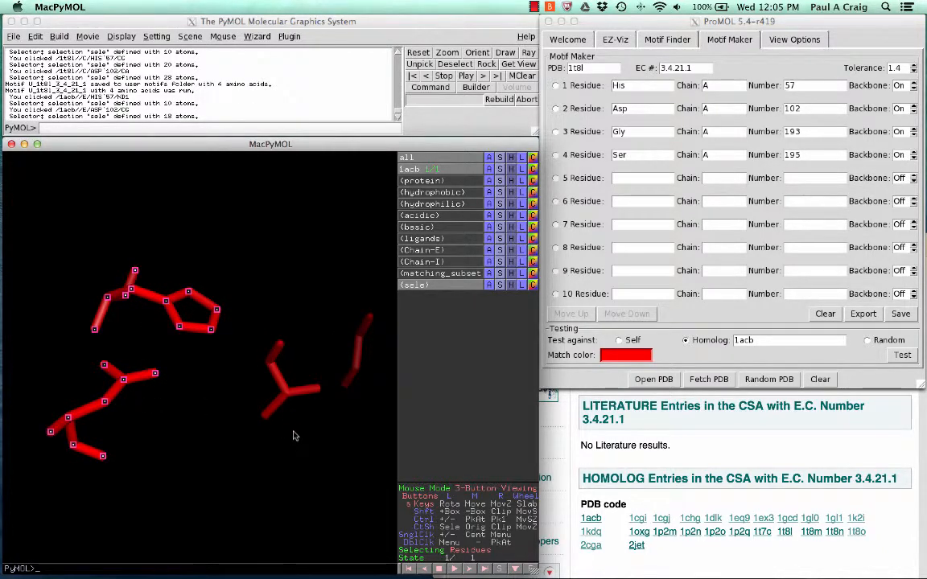
click(291, 400)
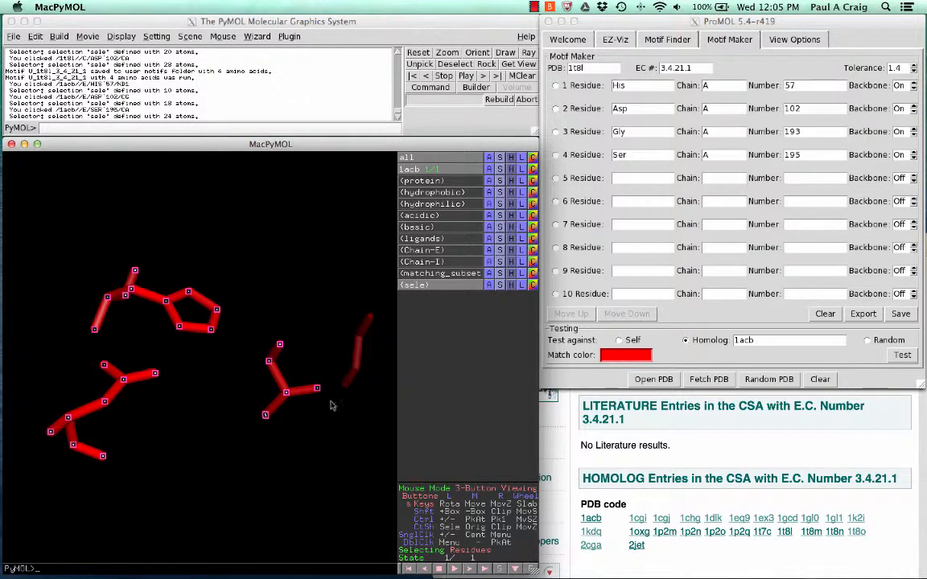
click(358, 365)
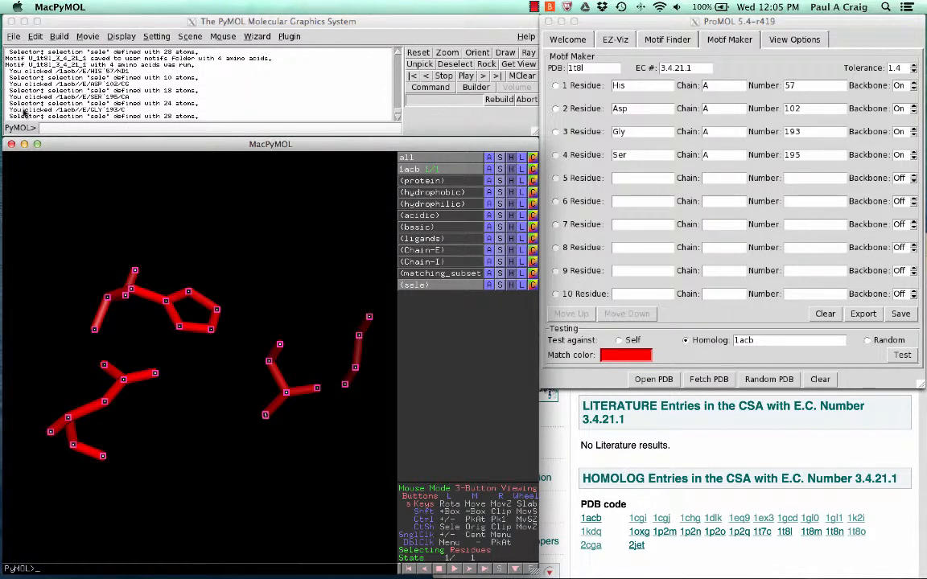
Test the motif against homolog 1gl1 instead and hide the cartoon for all objects.
click(758, 342)
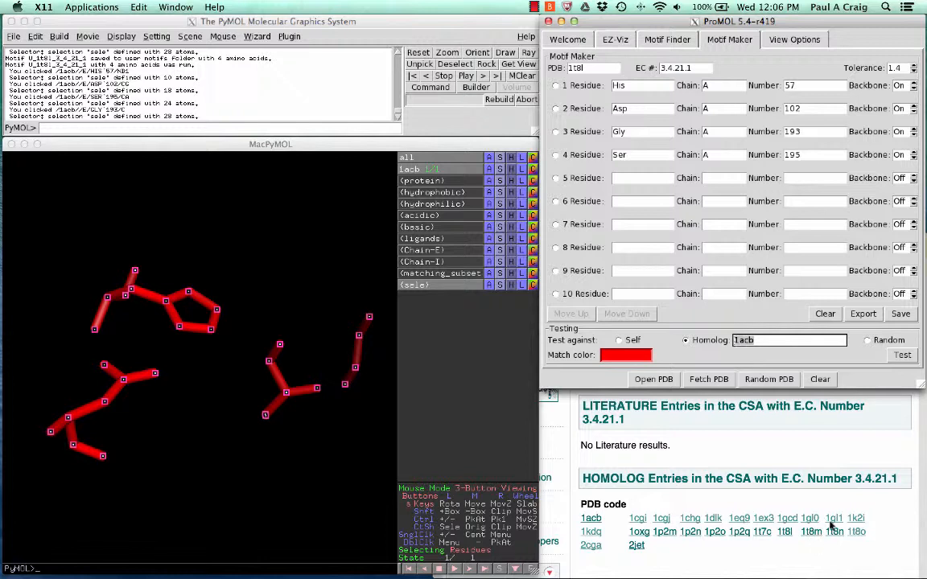
key(BackSpace)
key(BackSpace)
key(BackSpace)
click(902, 355)
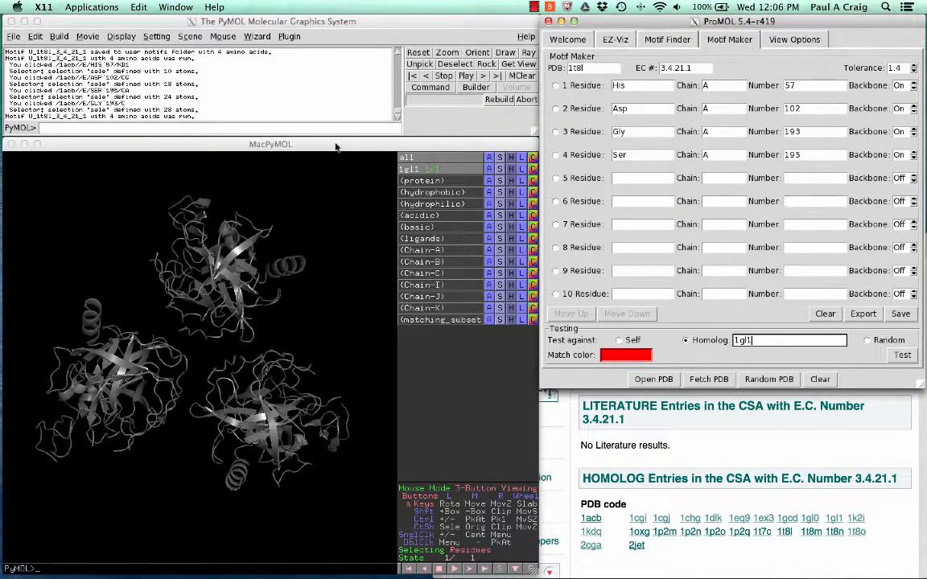
click(372, 145)
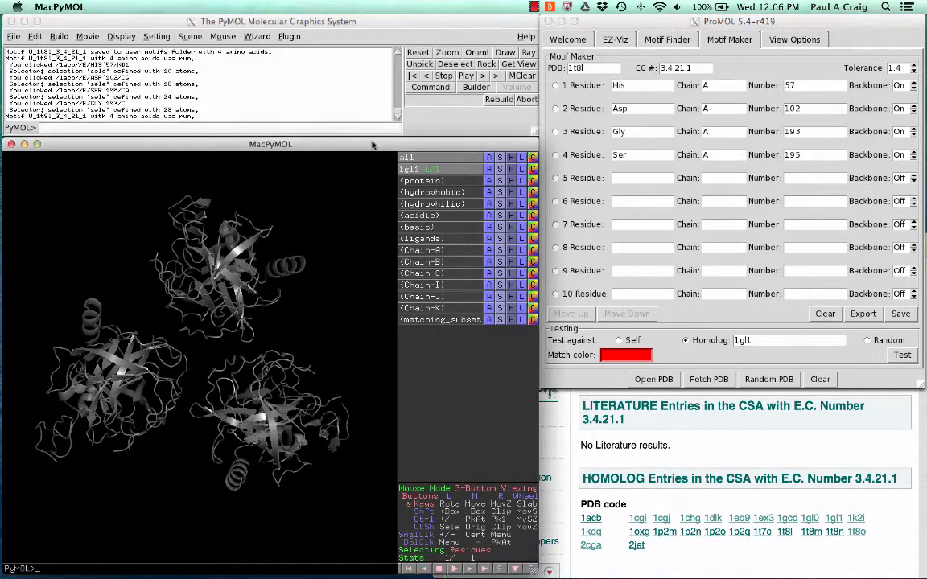
click(510, 157)
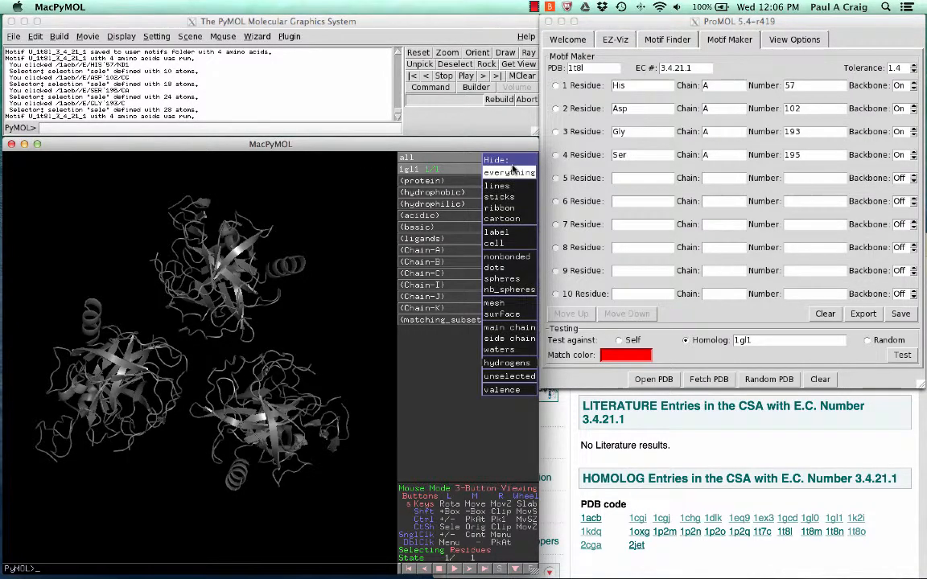
click(510, 219)
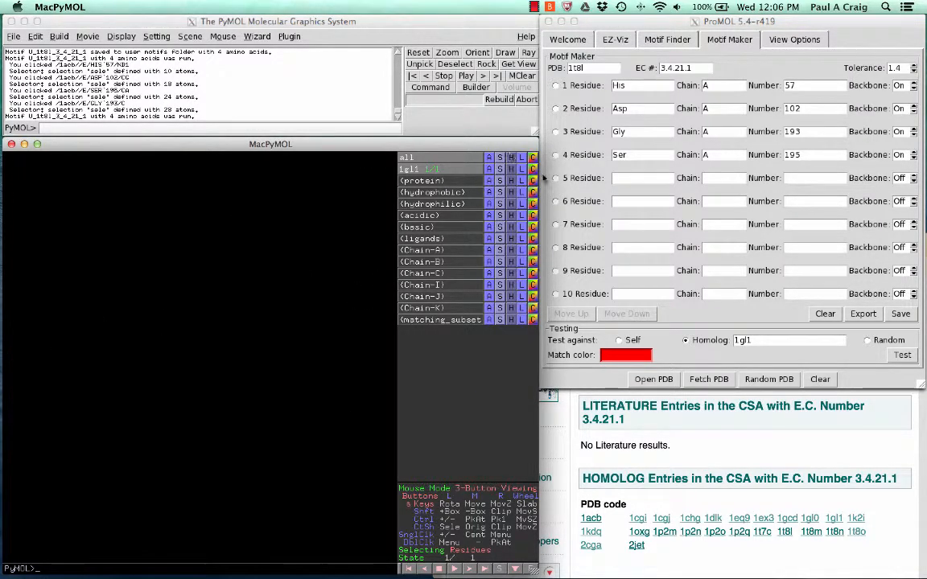
Raise the motif's tolerance to 2, retest it against homolog 1gl1 and hide the cartoon for all objects.
click(902, 69)
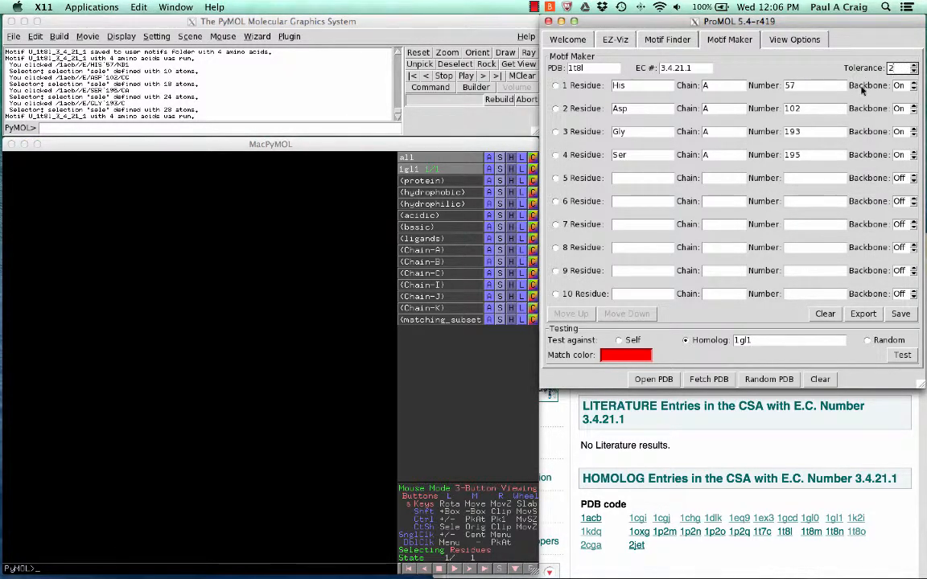
click(901, 359)
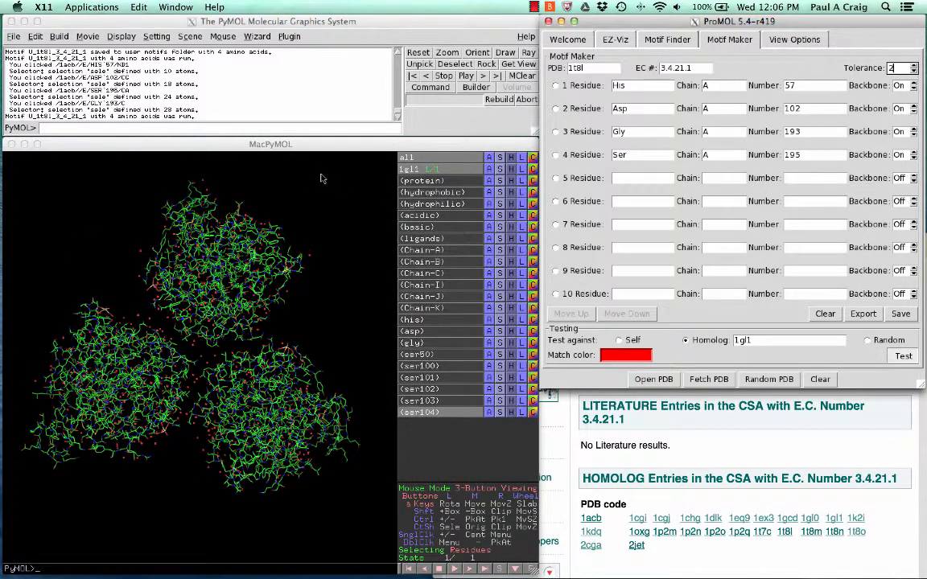
click(458, 149)
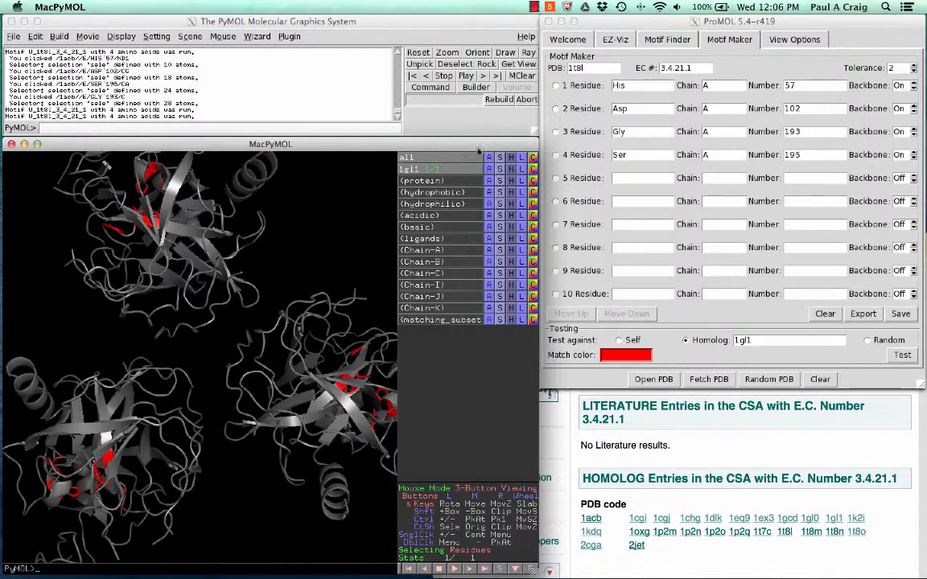
click(510, 168)
click(505, 219)
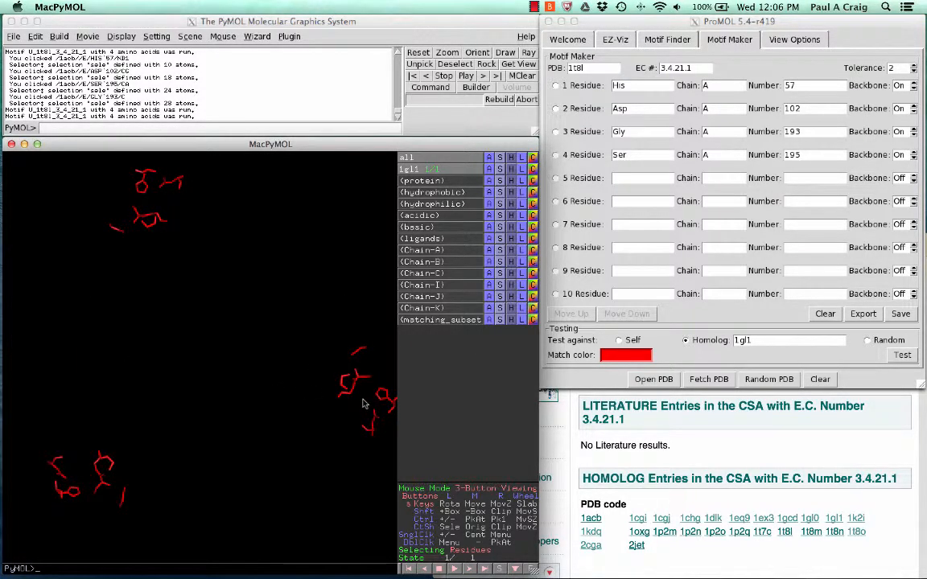
Identify the residues matched in one site of 1gl1 by selecting His 57, Asp 102, Ser 195, Gly 193, Gly 43 and Gly 196.
middle_drag(362, 404, 182, 362)
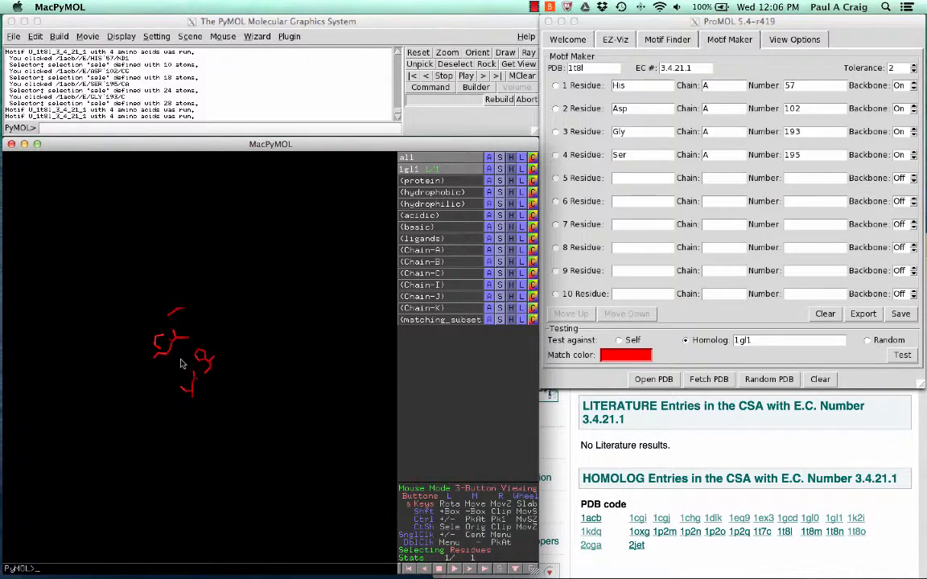
click(121, 37)
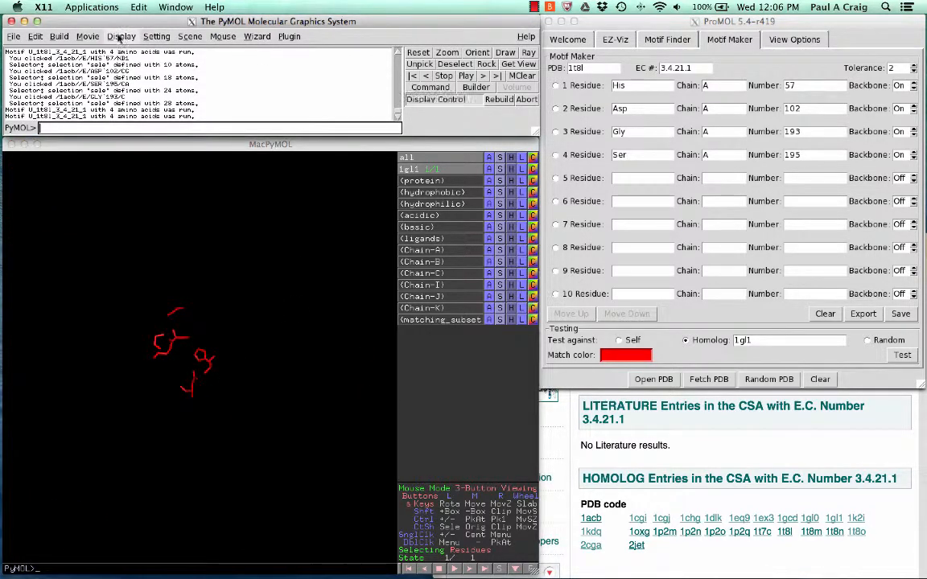
click(119, 40)
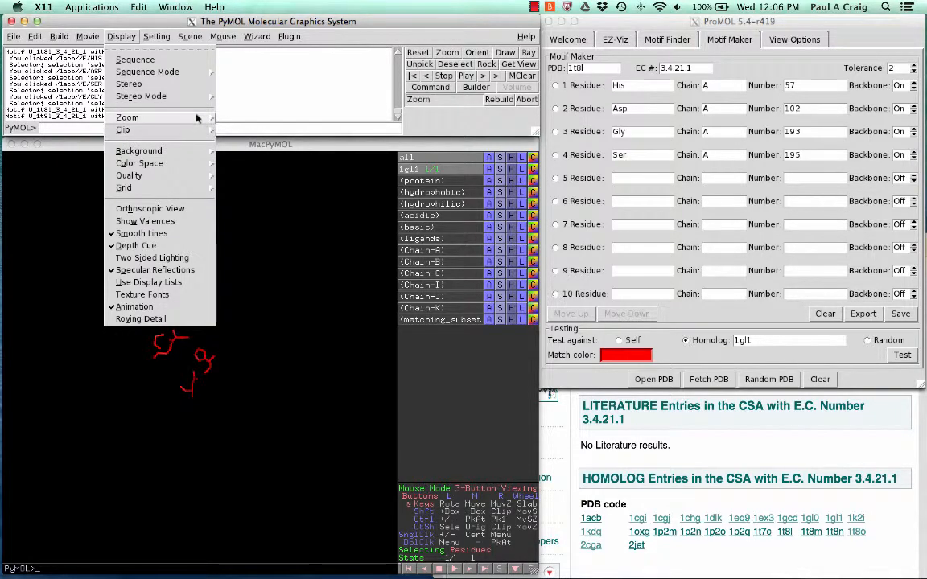
mouse_move(197, 118)
click(258, 121)
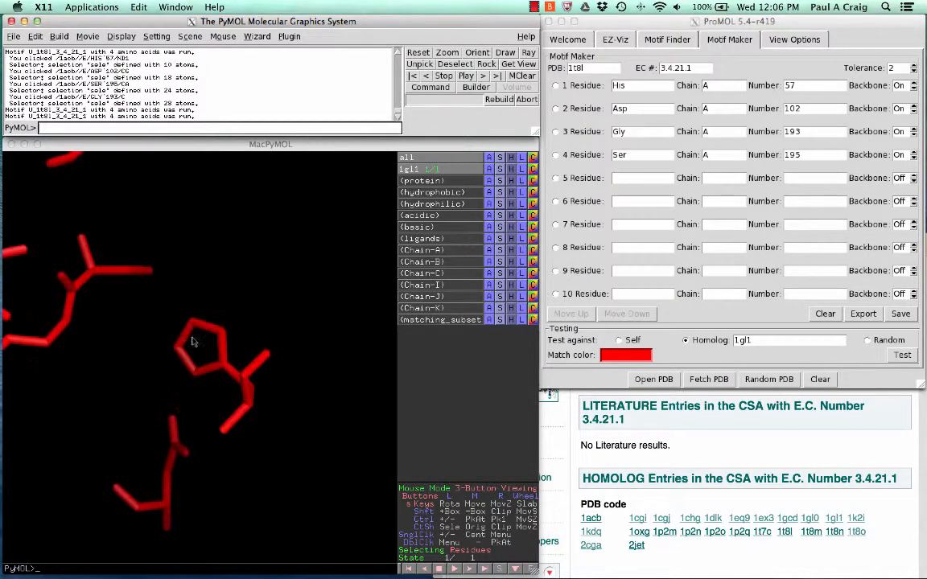
alt+drag(145, 323, 203, 354)
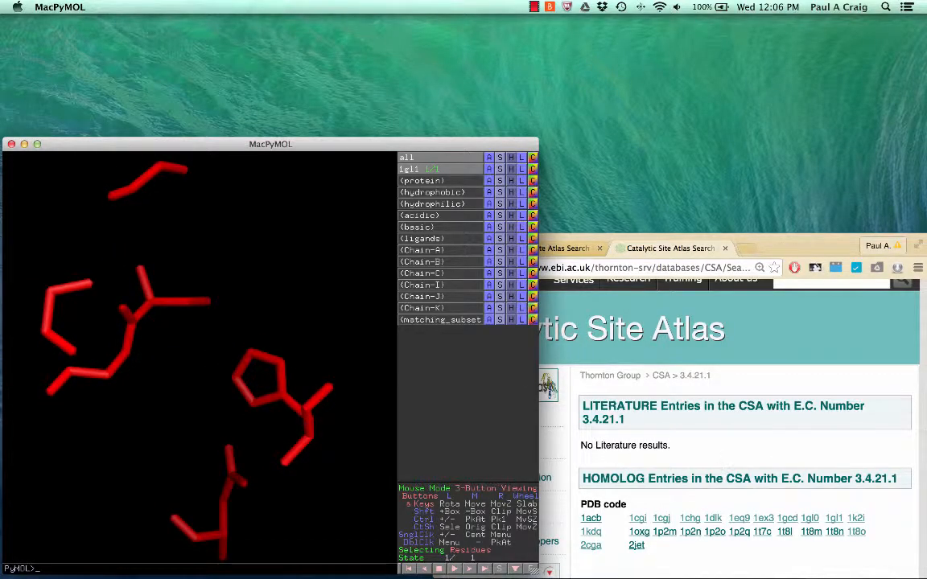
key(super+Tab)
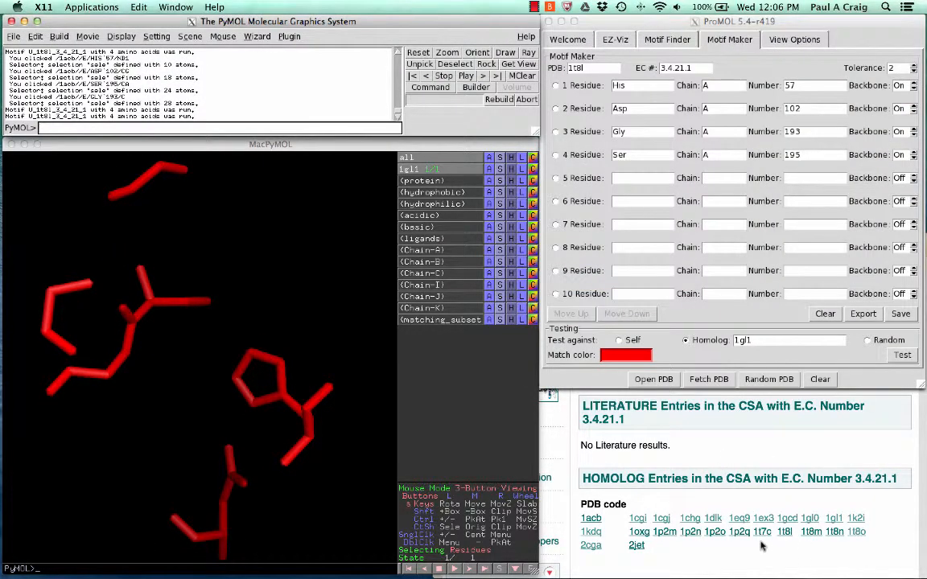
click(266, 400)
click(228, 447)
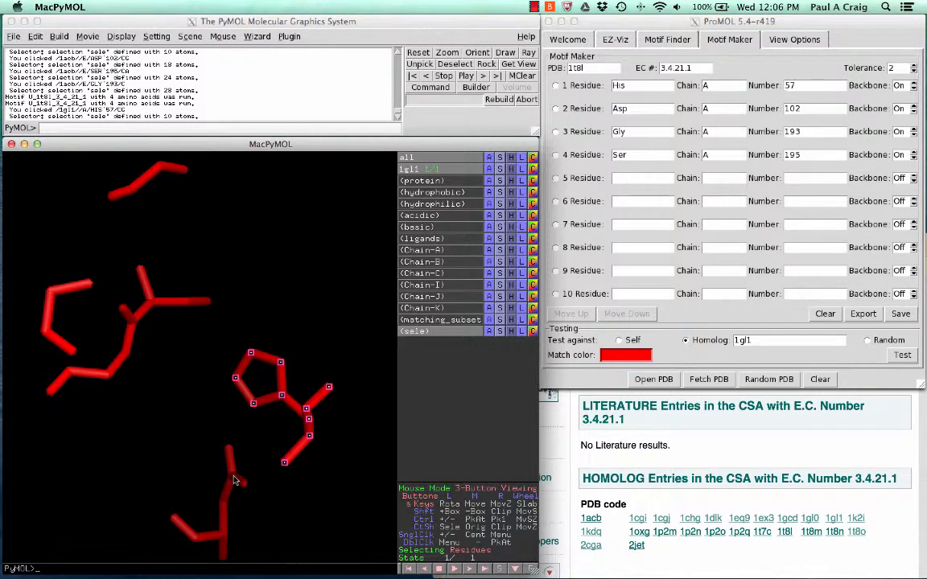
click(129, 318)
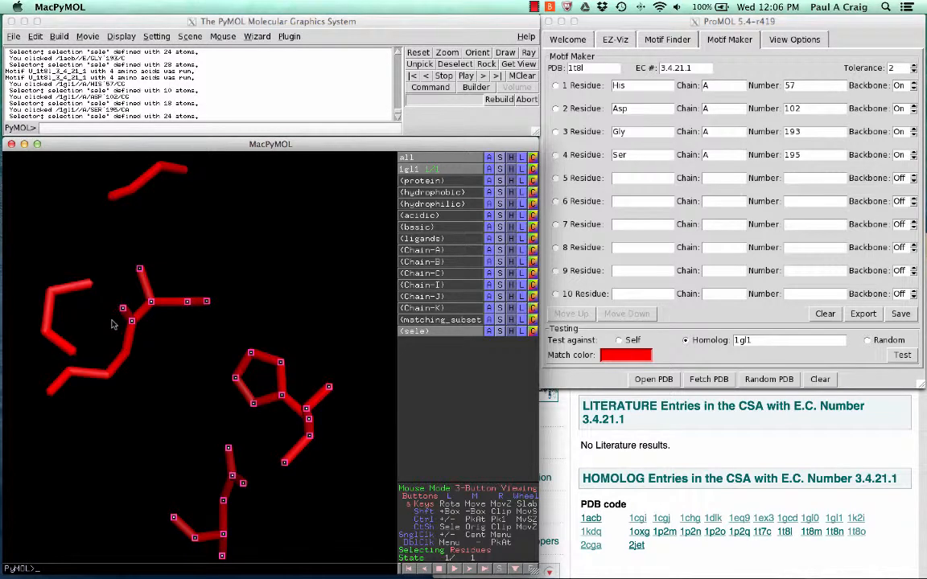
click(114, 193)
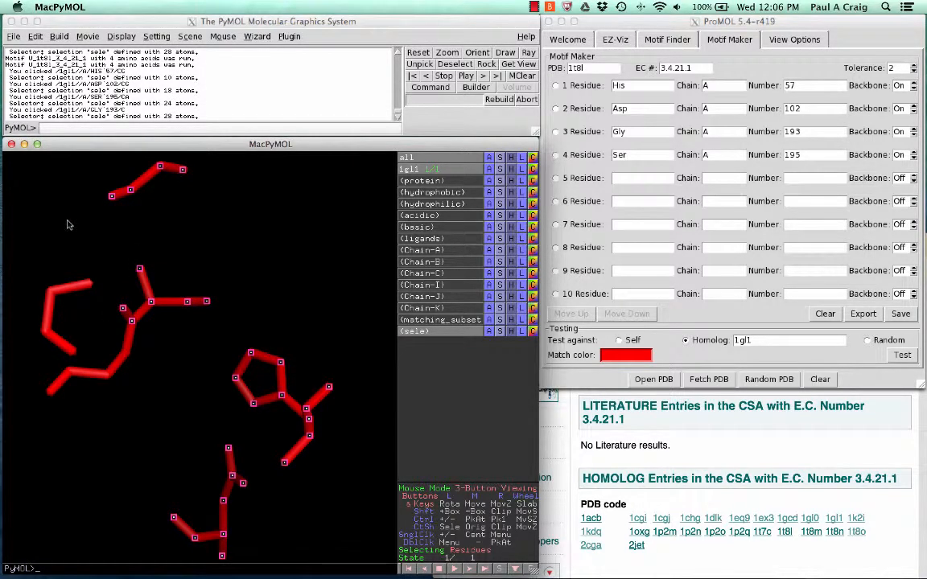
click(50, 313)
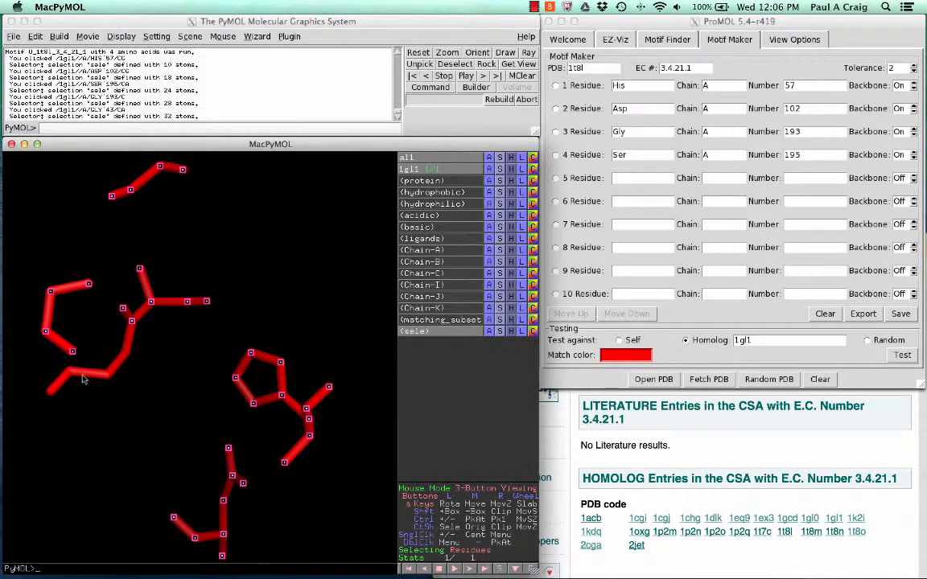
click(91, 377)
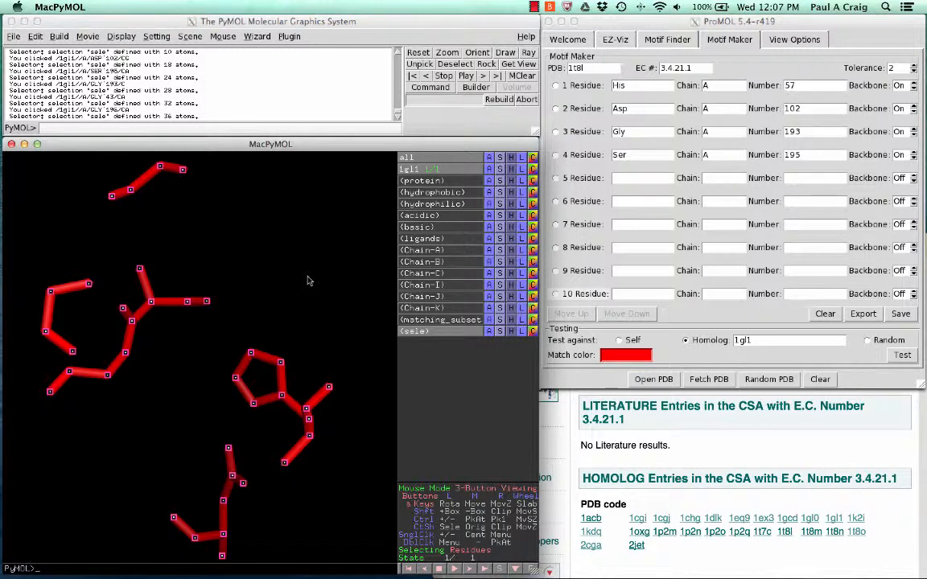
Change the test homolog to 2jet, run the motif test against it and hide the cartoon for all objects.
click(769, 379)
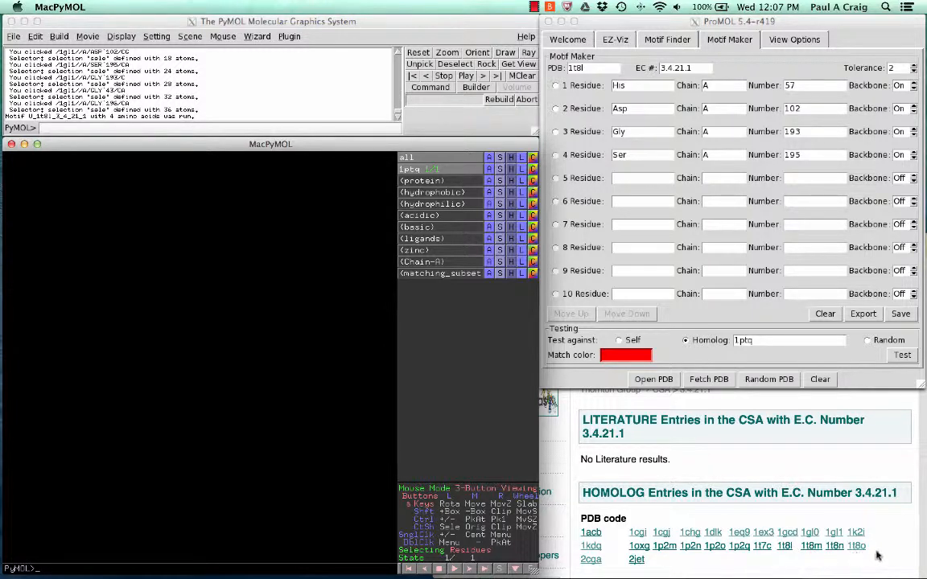
click(765, 341)
drag(766, 341, 732, 364)
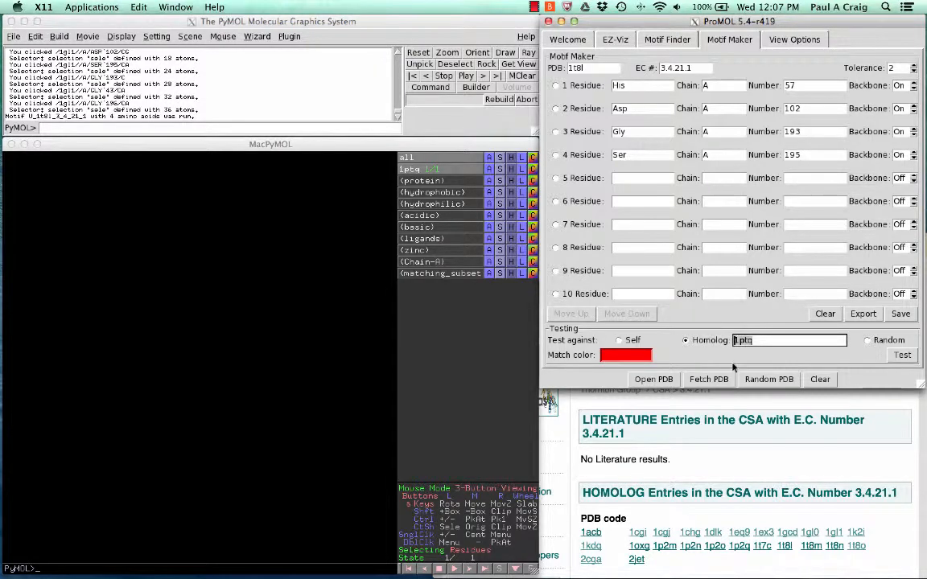
text(2jet)
click(902, 355)
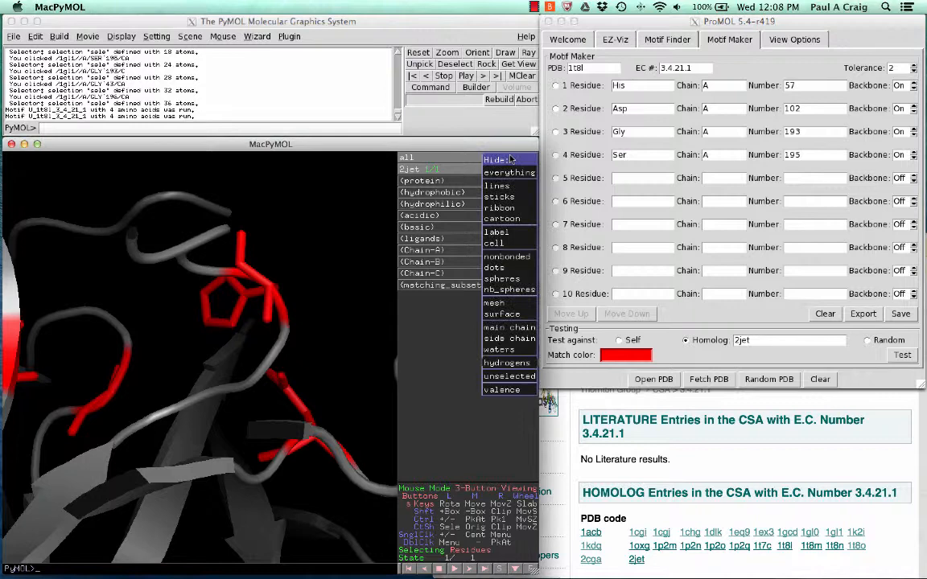
click(502, 218)
Identify the residues matched in 2jet by selecting His 57, Asp 102, Gly 196 and Gly 43, and examine their arrangement.
drag(119, 425, 85, 427)
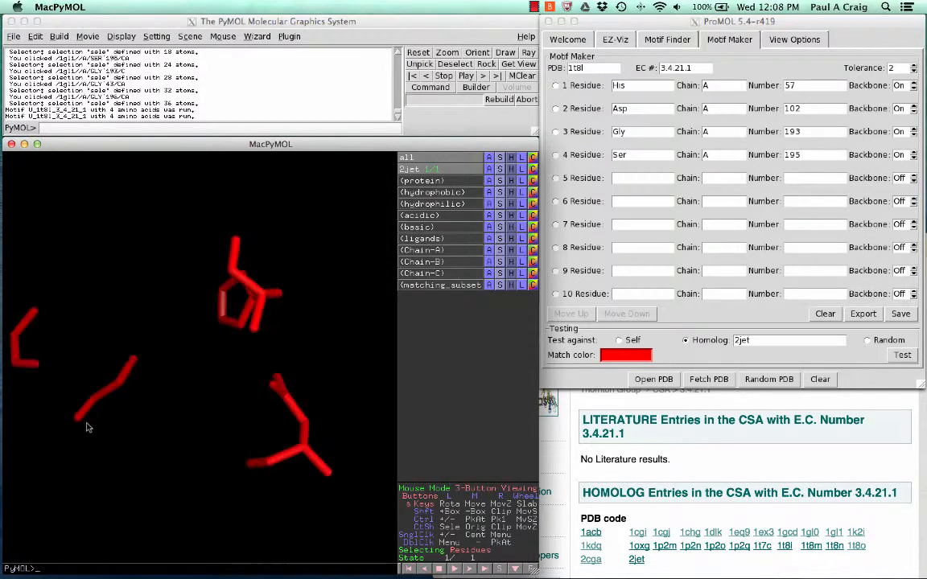
drag(201, 478, 217, 447)
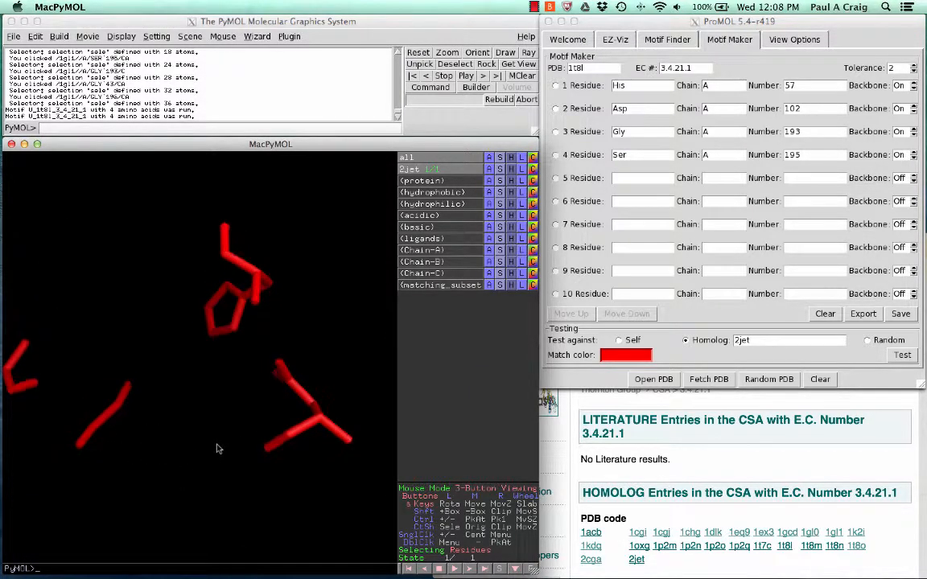
click(234, 326)
click(291, 441)
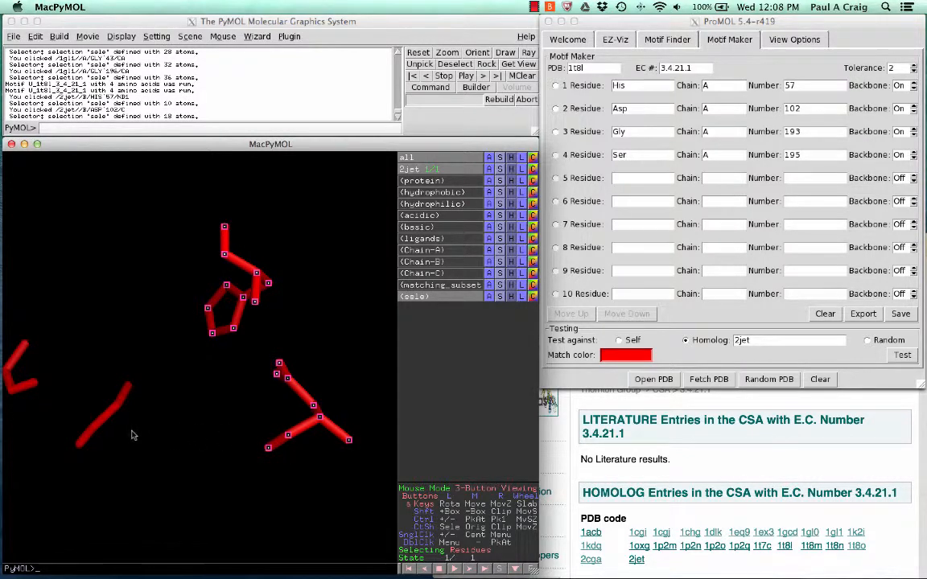
click(119, 400)
click(21, 389)
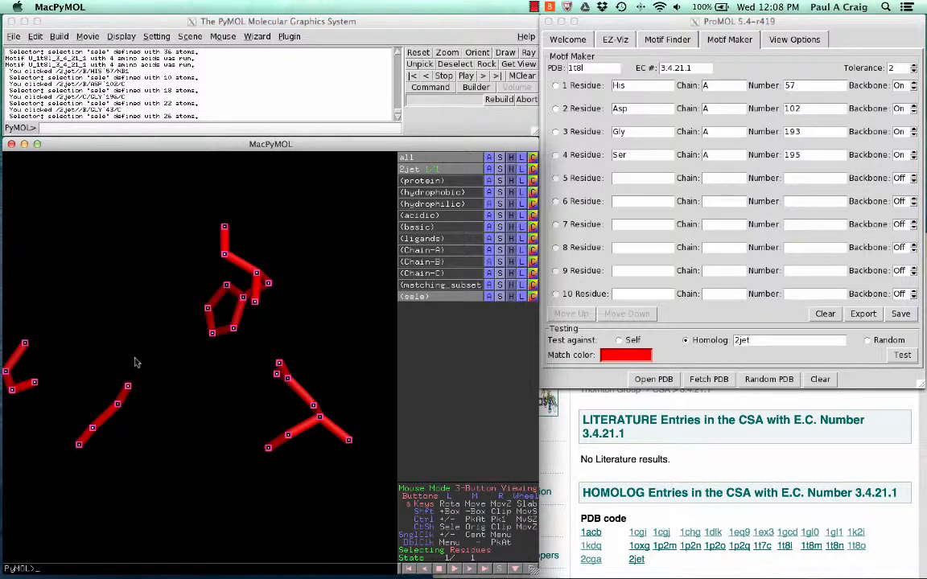
drag(164, 439, 172, 406)
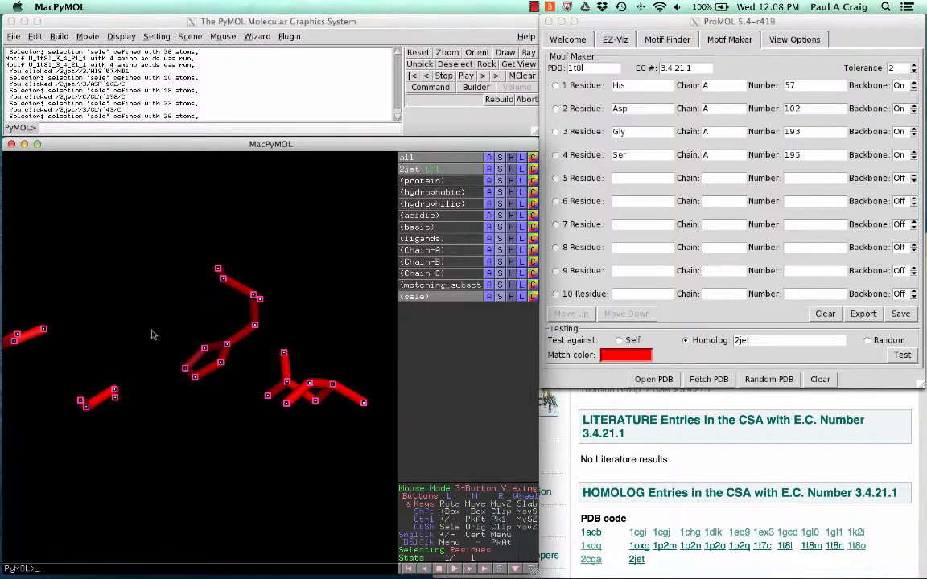
mouse_move(134, 297)
mouse_down()
mouse_move(163, 412)
mouse_move(288, 430)
mouse_move(145, 409)
mouse_move(146, 287)
mouse_up()
drag(99, 468, 107, 428)
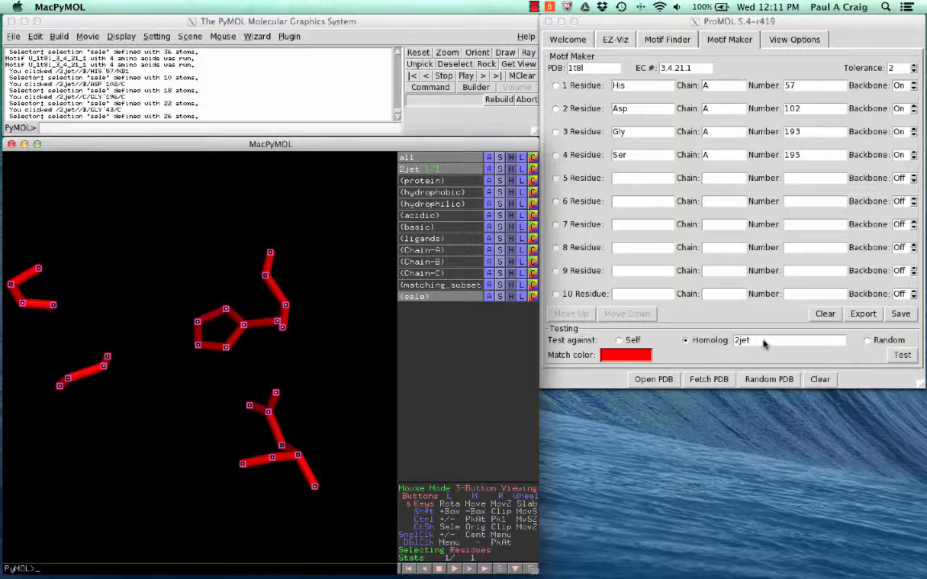
Switch the test target to a random structure, run the motif test and hide the cartoon for all objects.
click(850, 363)
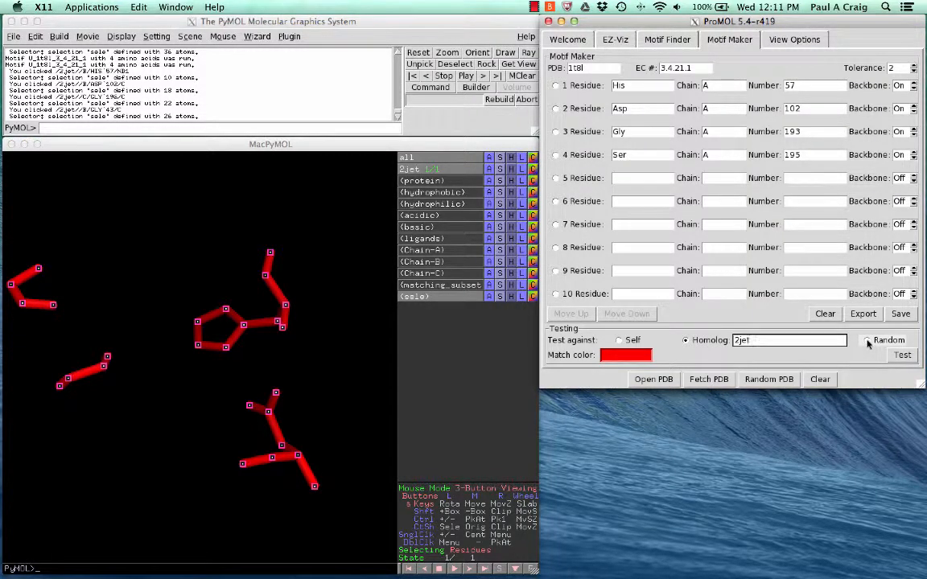
click(867, 341)
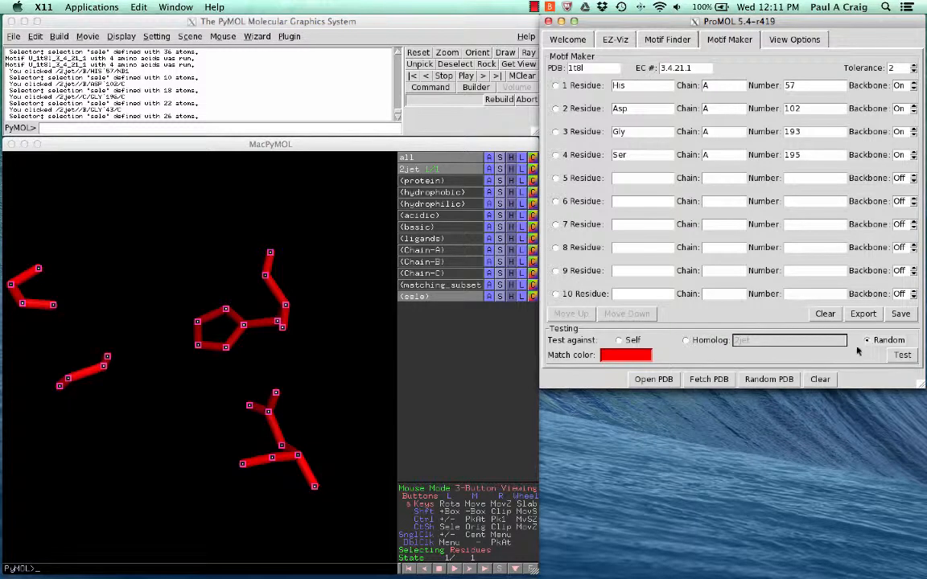
click(901, 358)
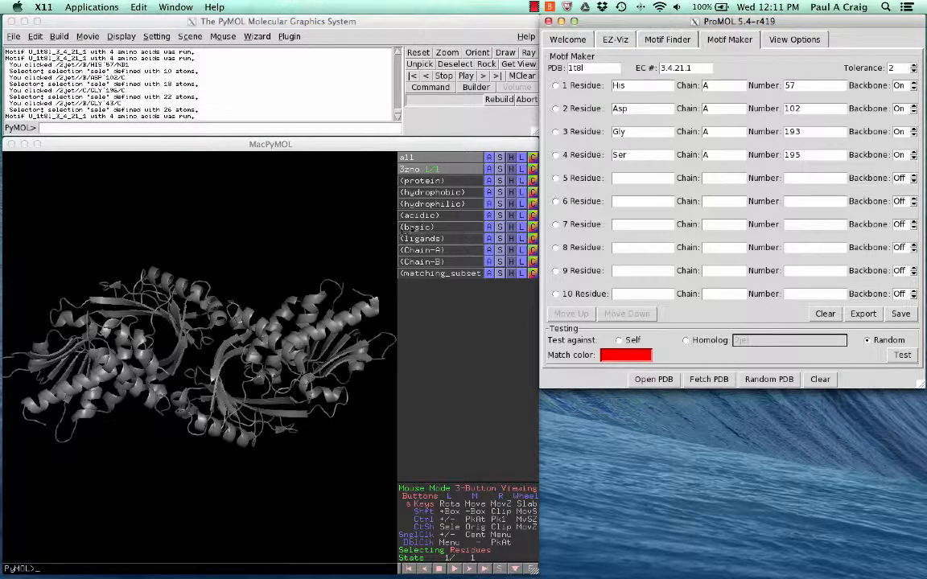
click(512, 158)
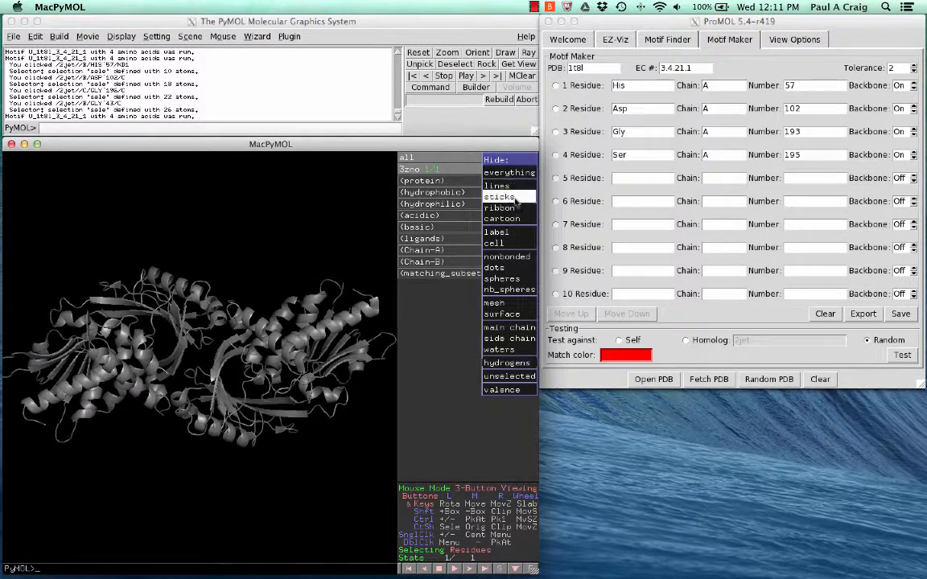
click(463, 198)
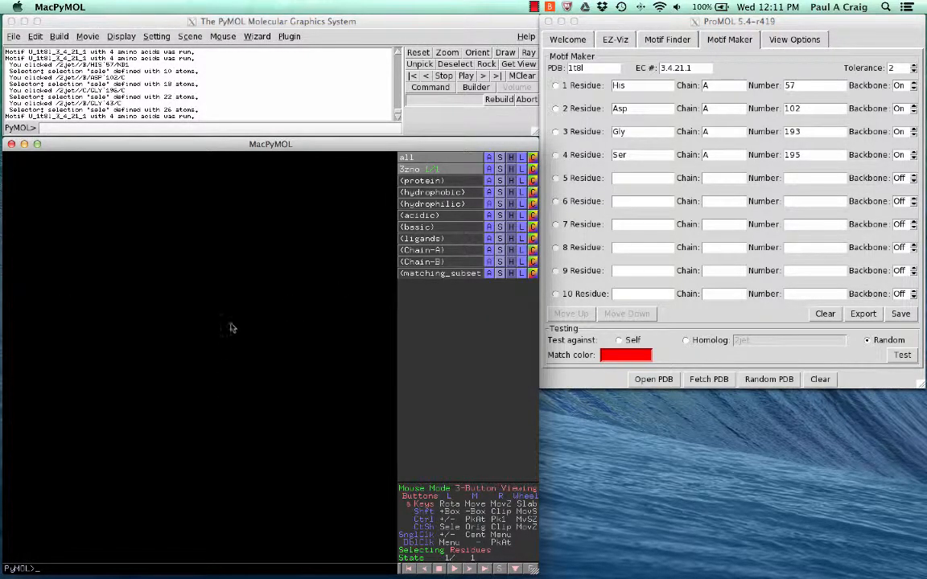
Test the motif against a second random structure and hide that structure's cartoon.
click(902, 356)
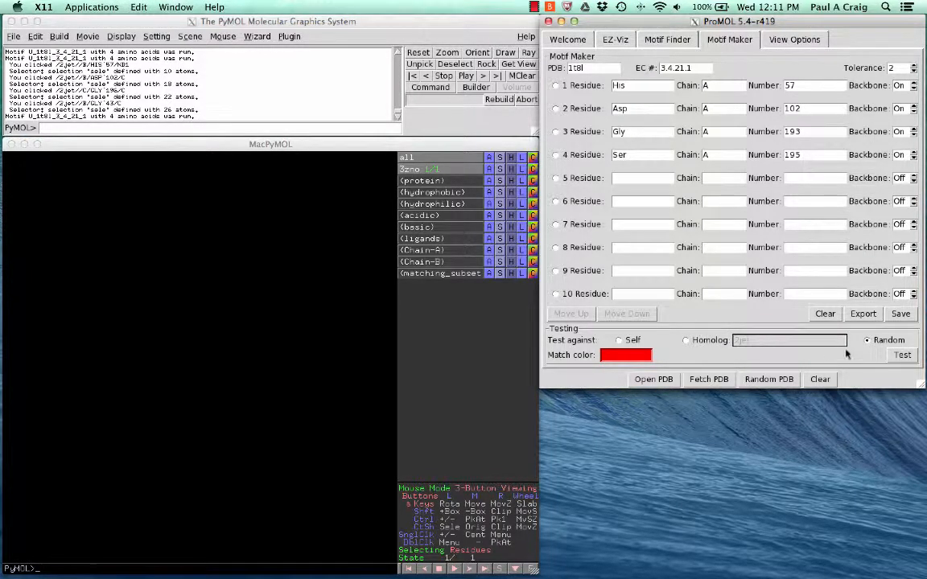
click(903, 358)
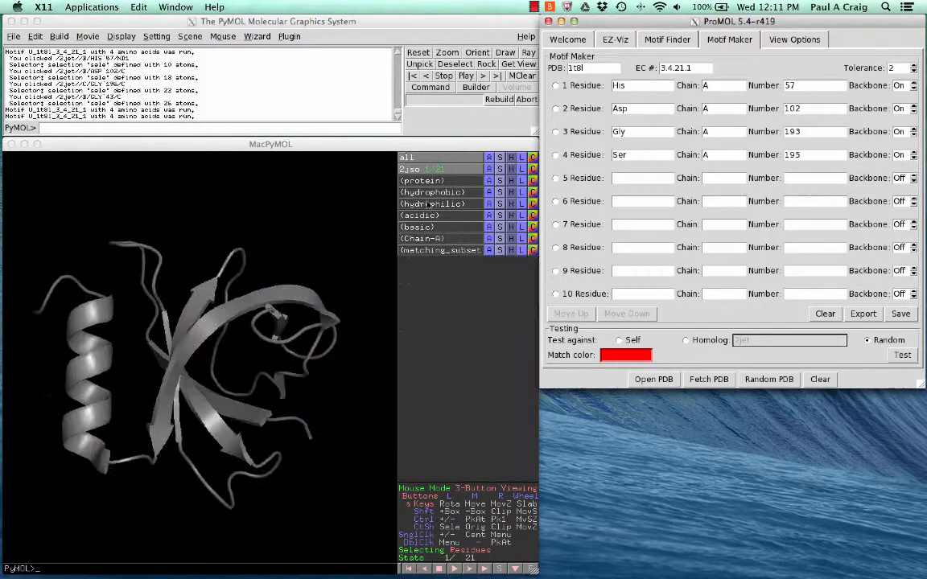
click(510, 157)
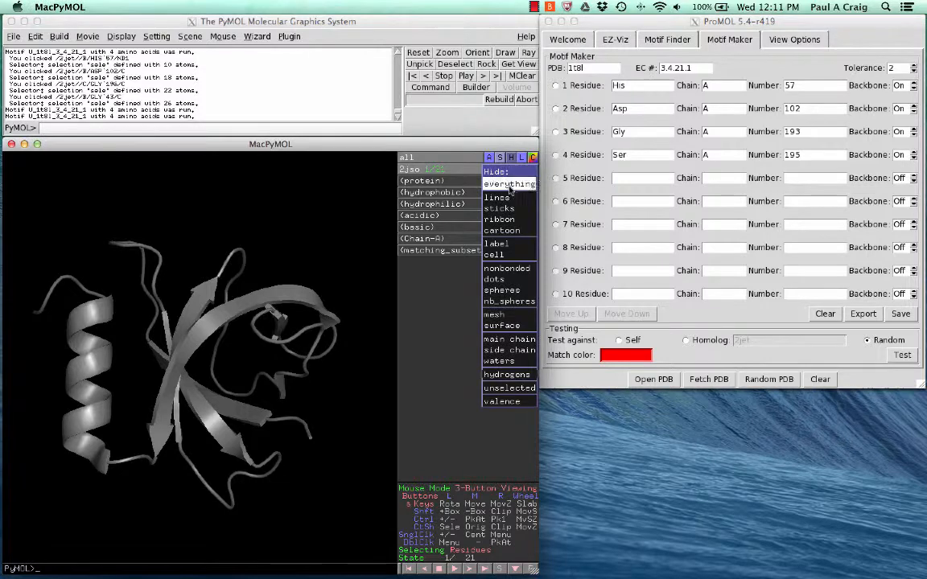
click(503, 232)
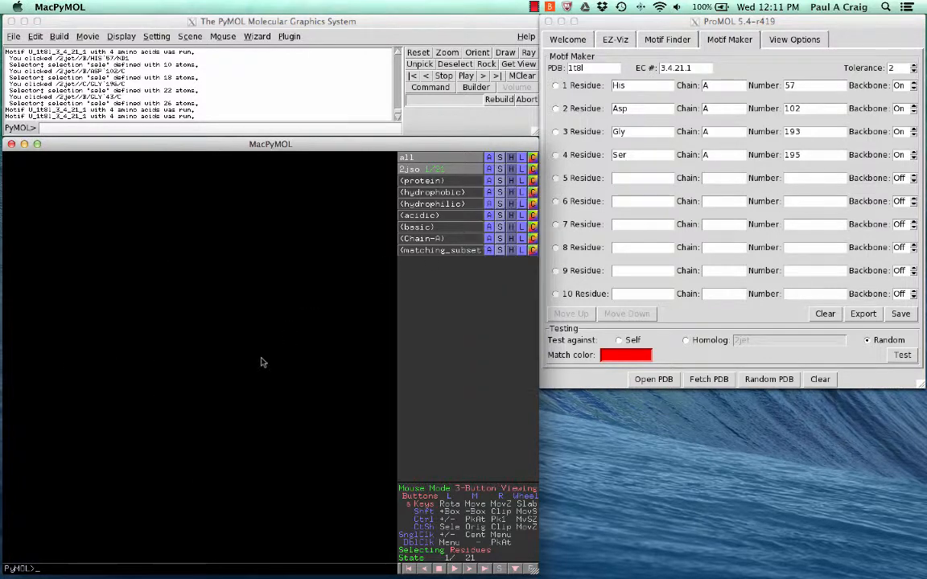
Run the motif test once more against a third random structure.
click(904, 355)
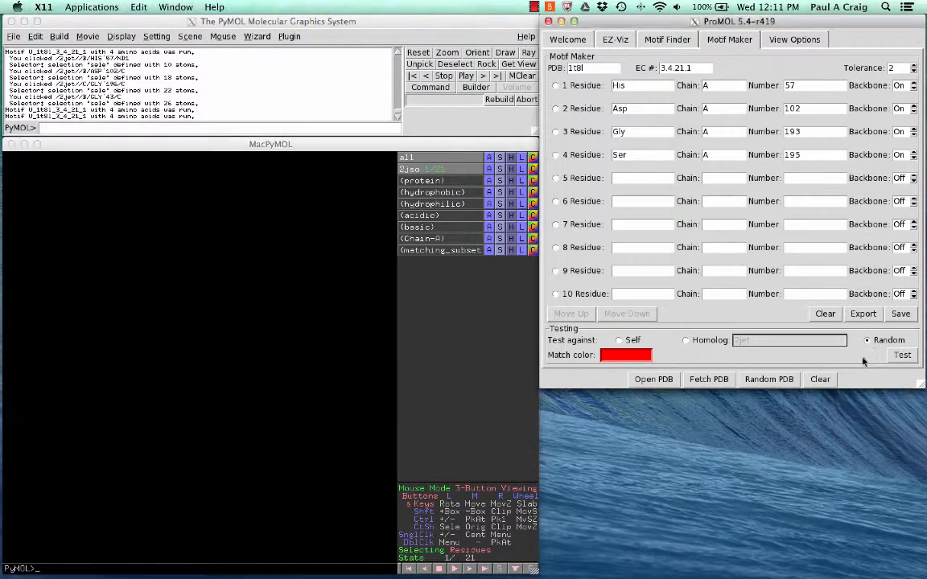
click(903, 356)
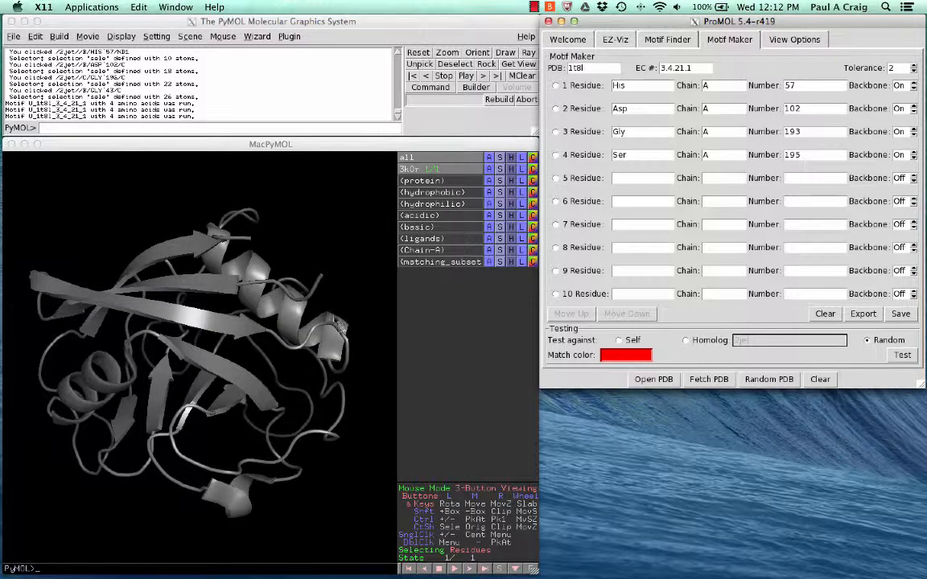
Hide the cartoon for all objects in the viewer.
click(511, 157)
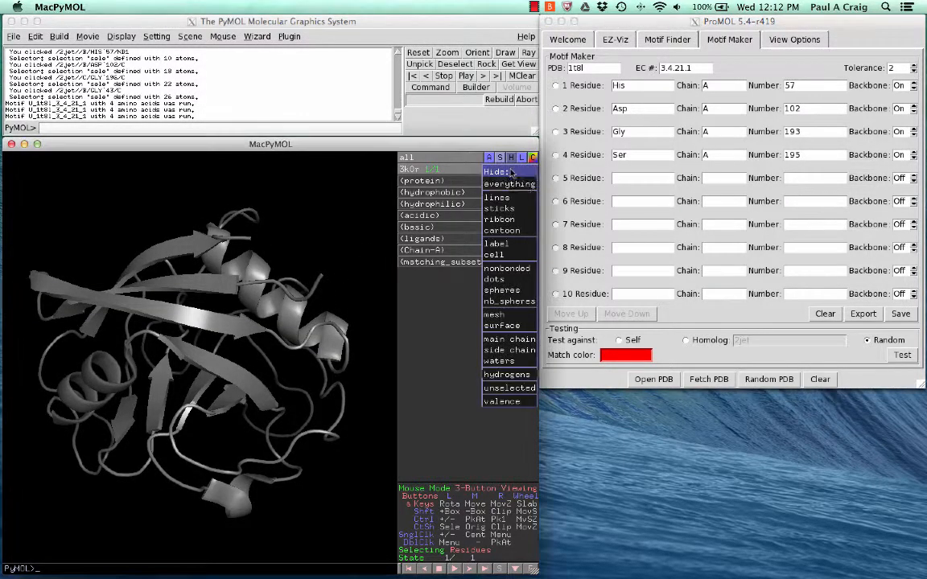
click(504, 231)
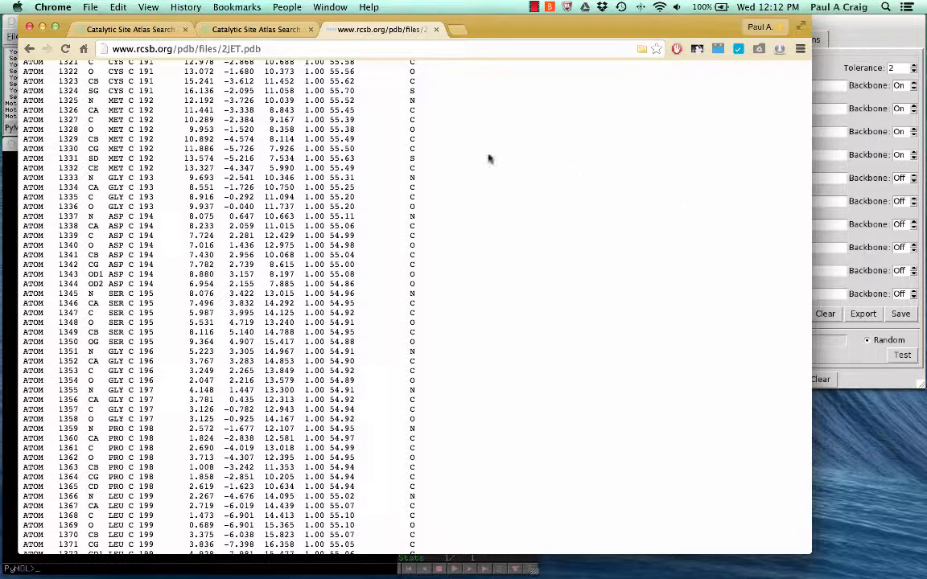
Switch to Chrome, look up structure 3k0r in the RCSB PDB and examine its molecular description.
click(29, 49)
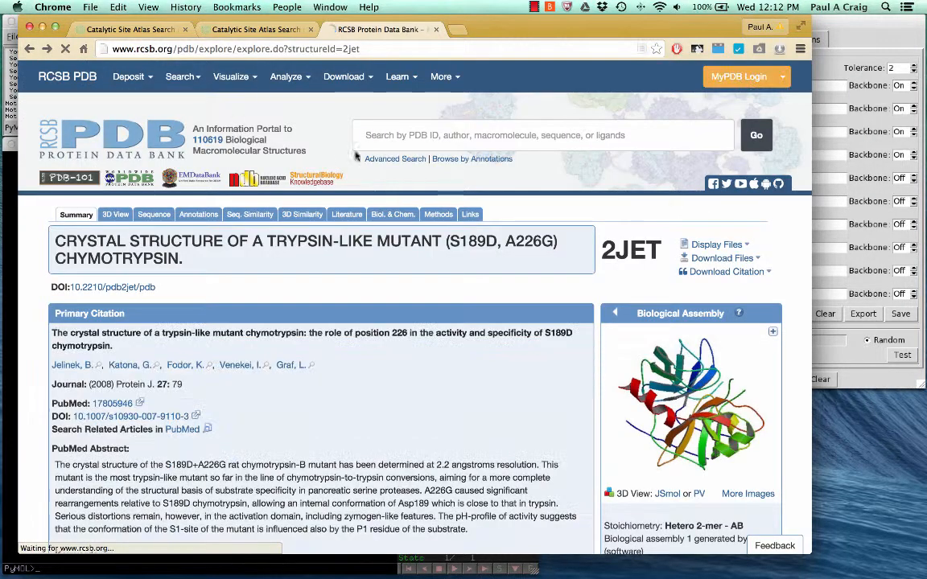
text(3k)
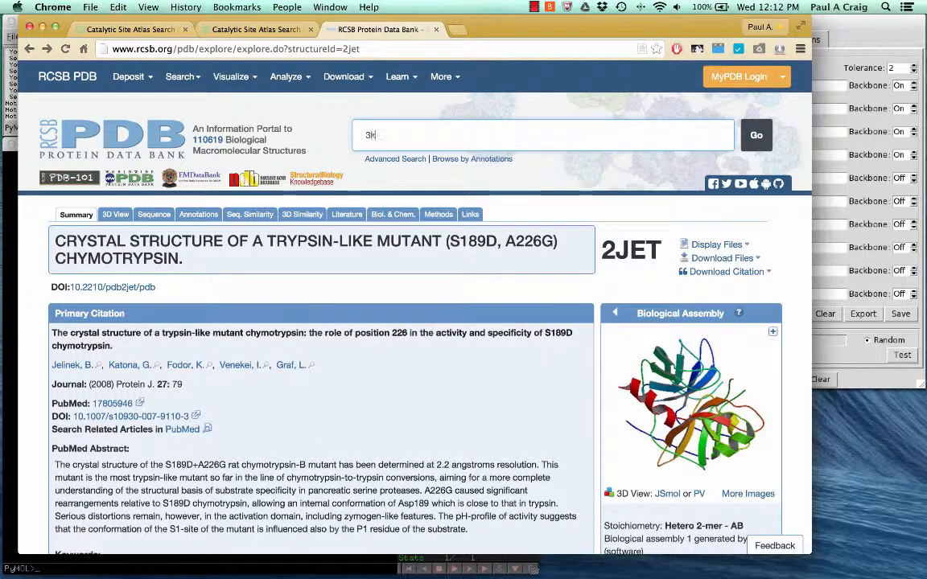
text(0r)
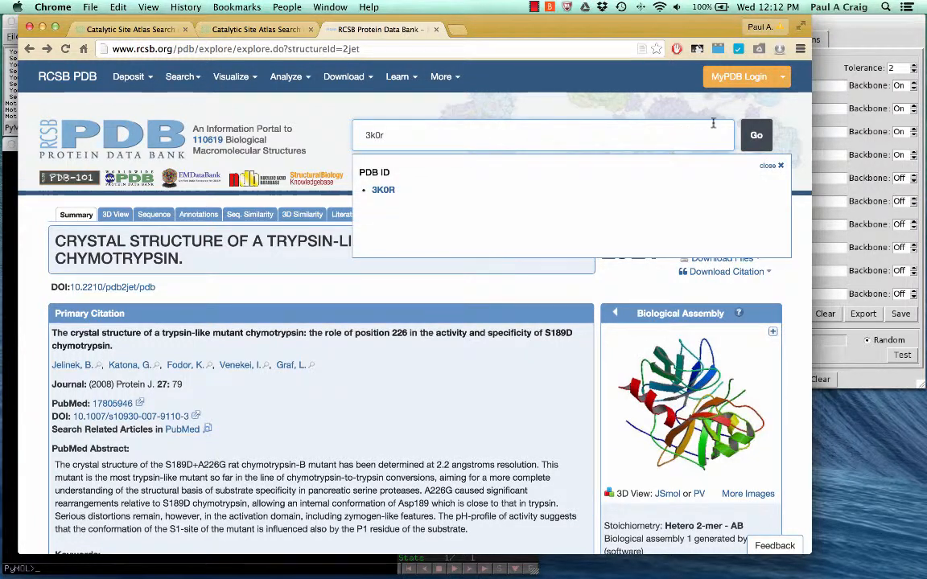
click(757, 137)
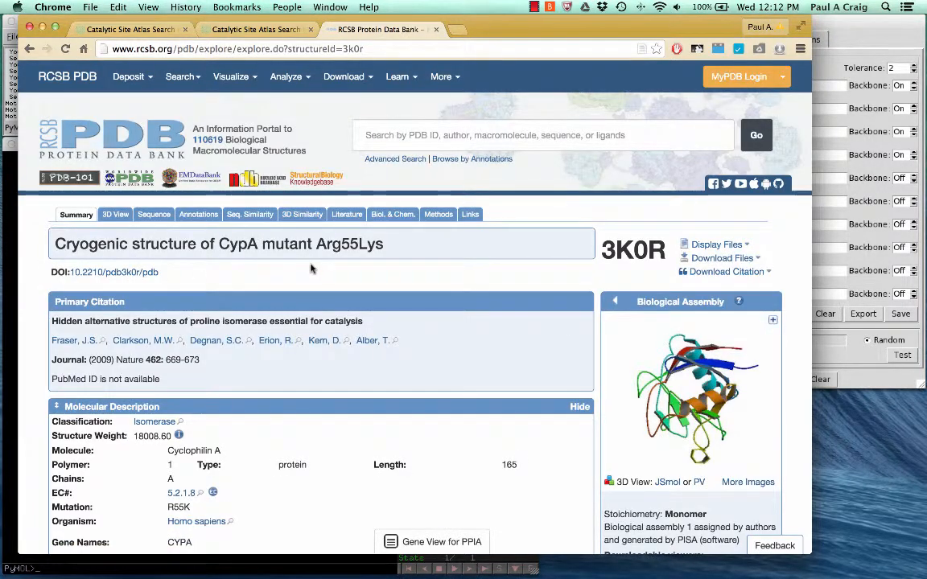
scroll(312, 270, down, 15)
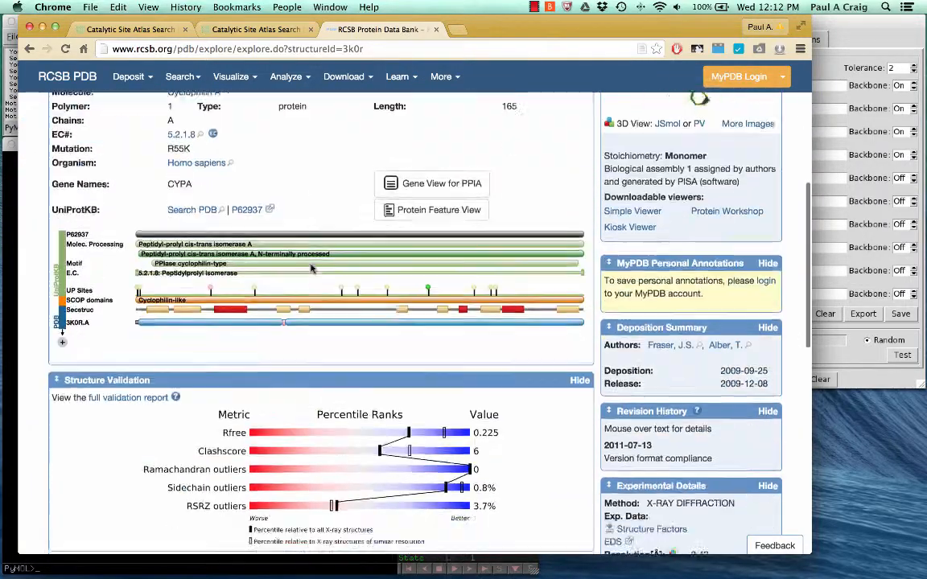
scroll(312, 270, up, 8)
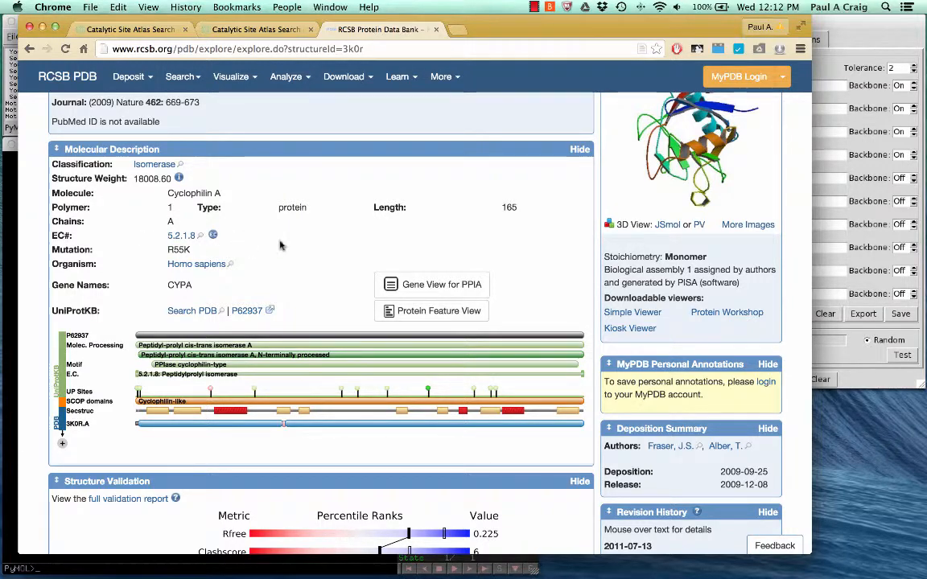
scroll(280, 243, down, 1)
scroll(265, 231, up, 2)
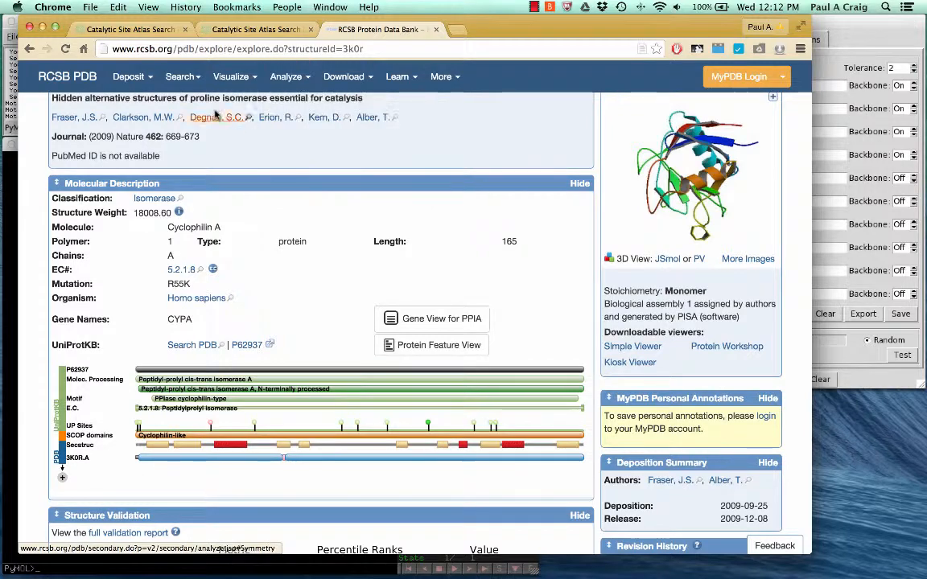
click(42, 29)
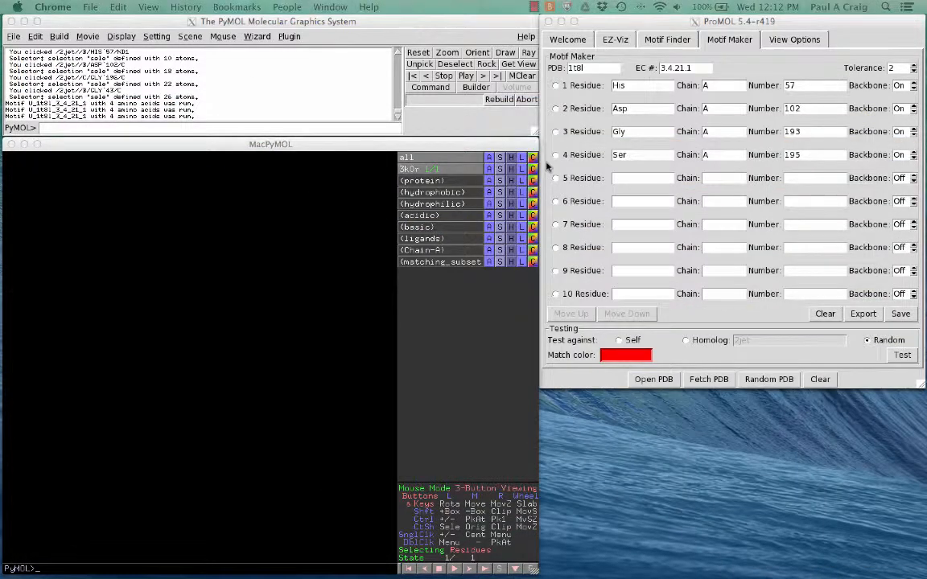
Open ProMOL's Motif Finder, then in Chrome list the Catalytic Site Atlas entries with EC number 3.4.21.1.
click(669, 42)
click(669, 42)
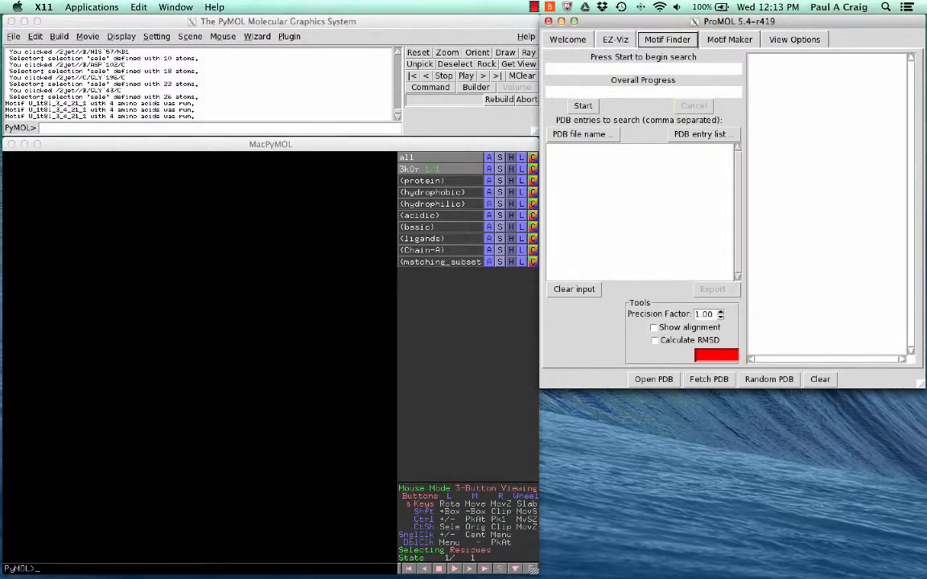
key(super+Tab)
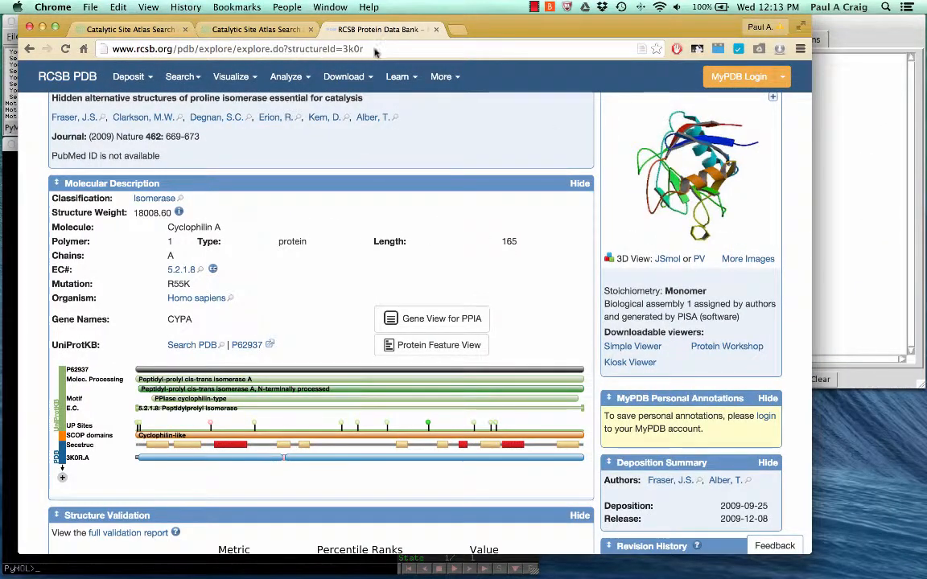
click(246, 29)
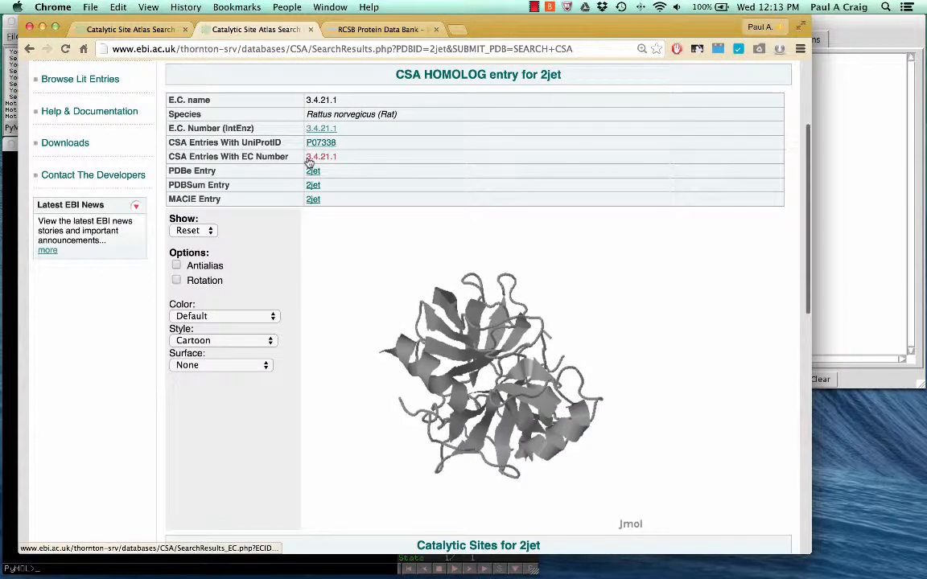
scroll(344, 228, up, 1)
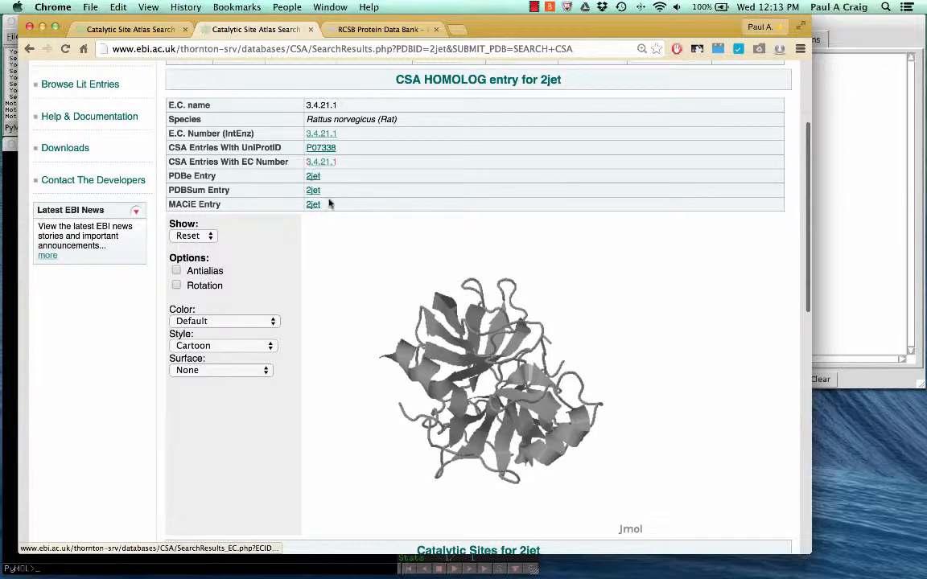
click(320, 162)
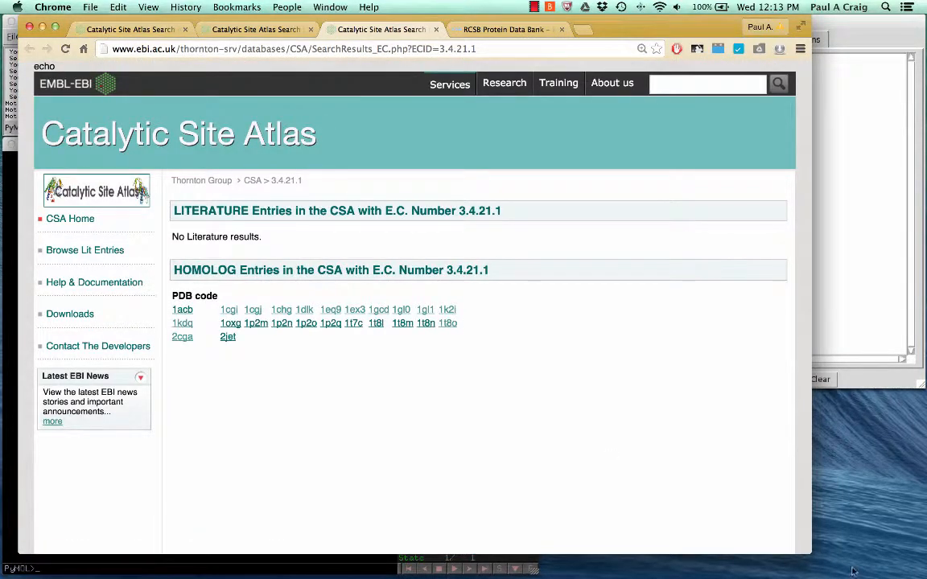
Keep the homolog list visible beside Motif Finder and enter 1cgi, 1cgj, 1dlk, 1eq9, 1t7c, 1p2n as the PDB entries to search.
drag(64, 24, 396, 140)
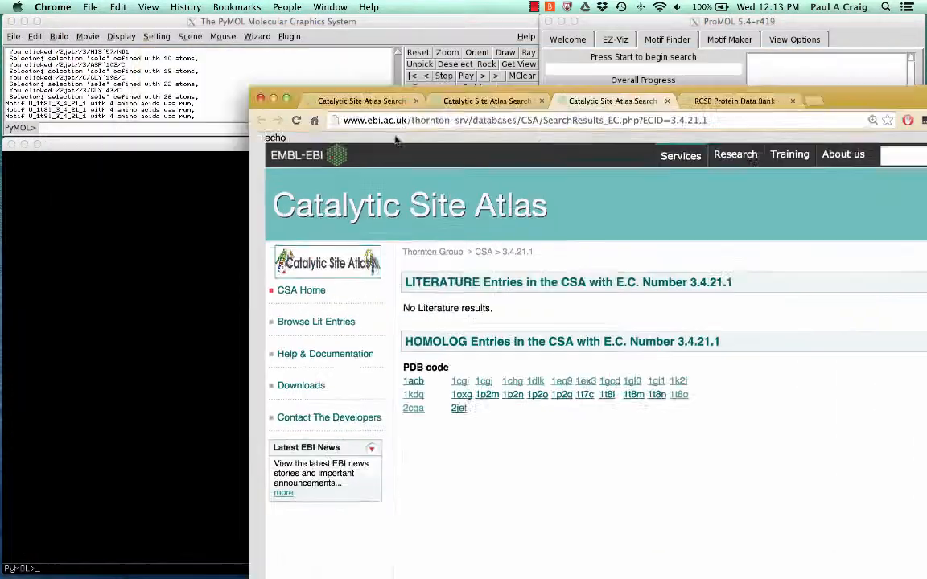
drag(301, 93, 518, 231)
click(544, 202)
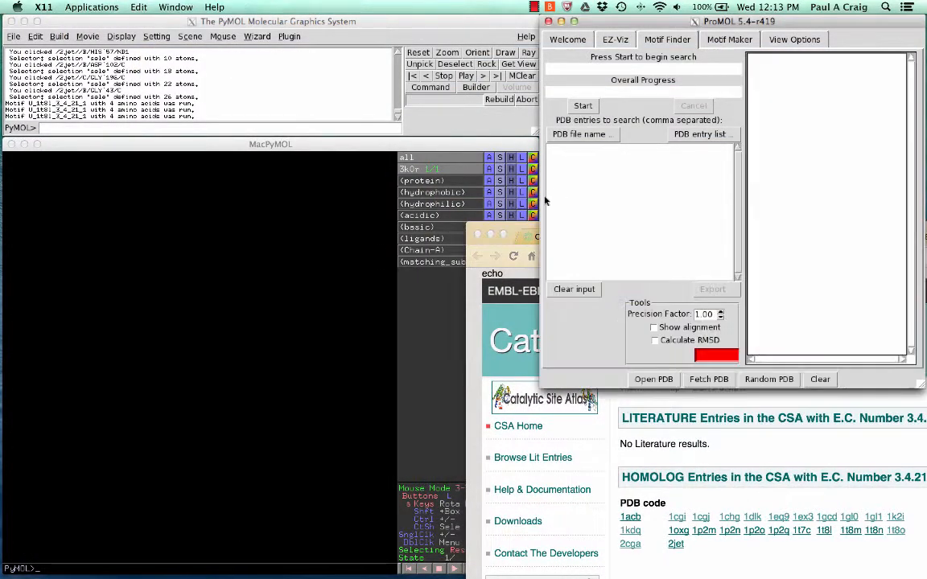
click(316, 287)
click(569, 150)
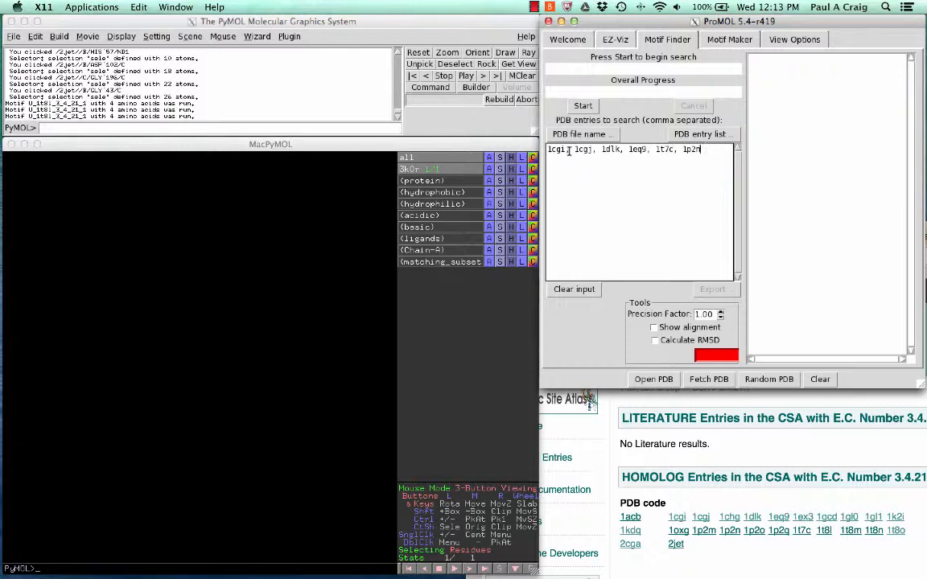
Run the motif search with only the User Motifs set, limiting results to EC number 3.4.21.1.
click(584, 108)
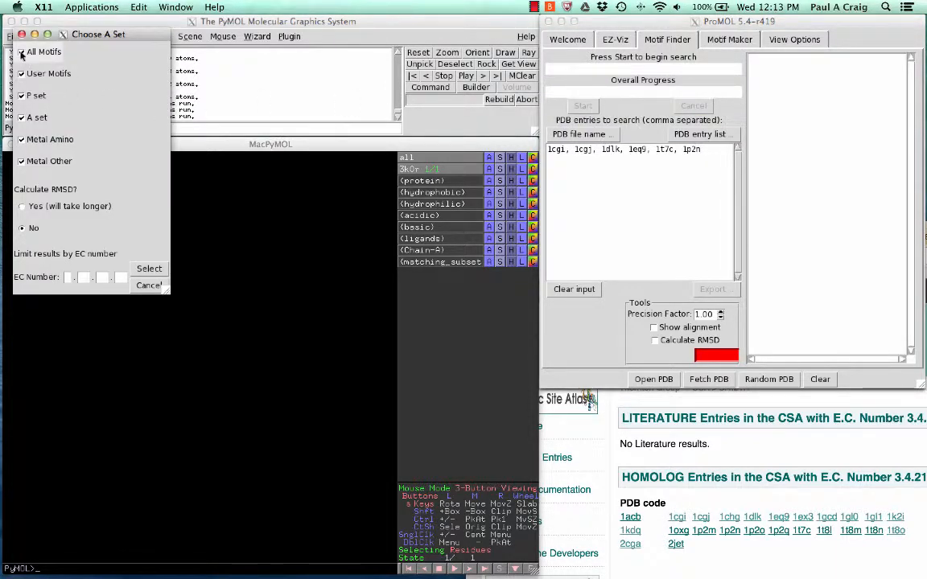
click(21, 52)
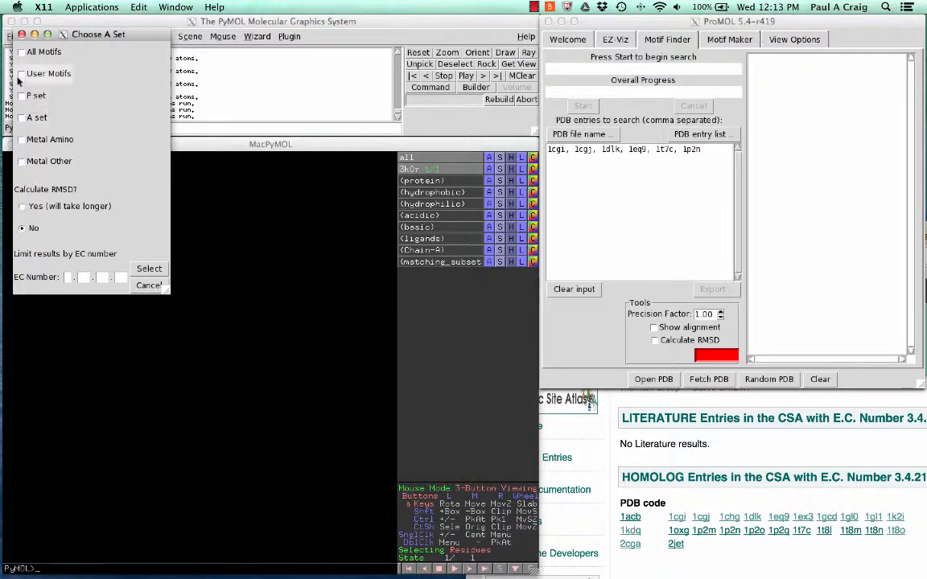
click(68, 277)
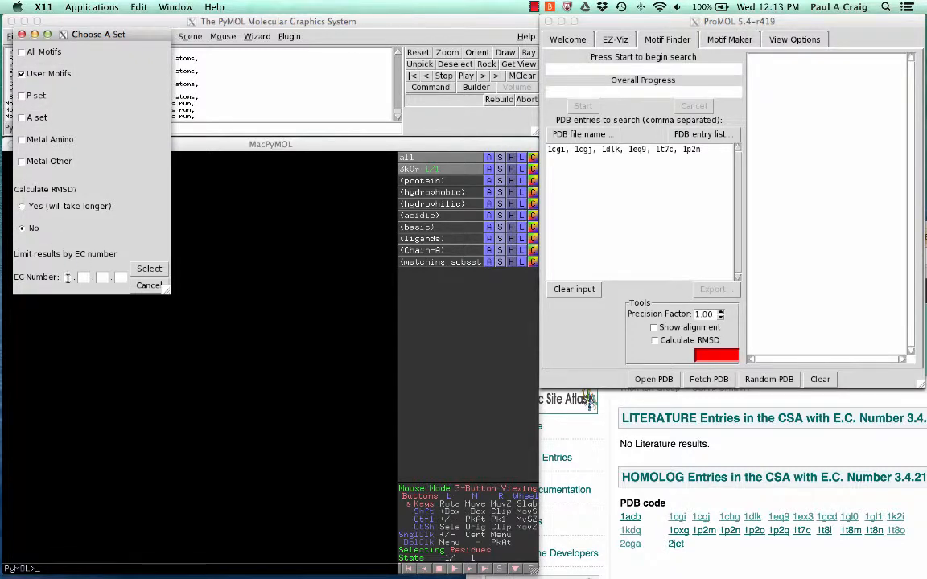
text(3)
click(84, 277)
text(4)
click(101, 277)
text(21)
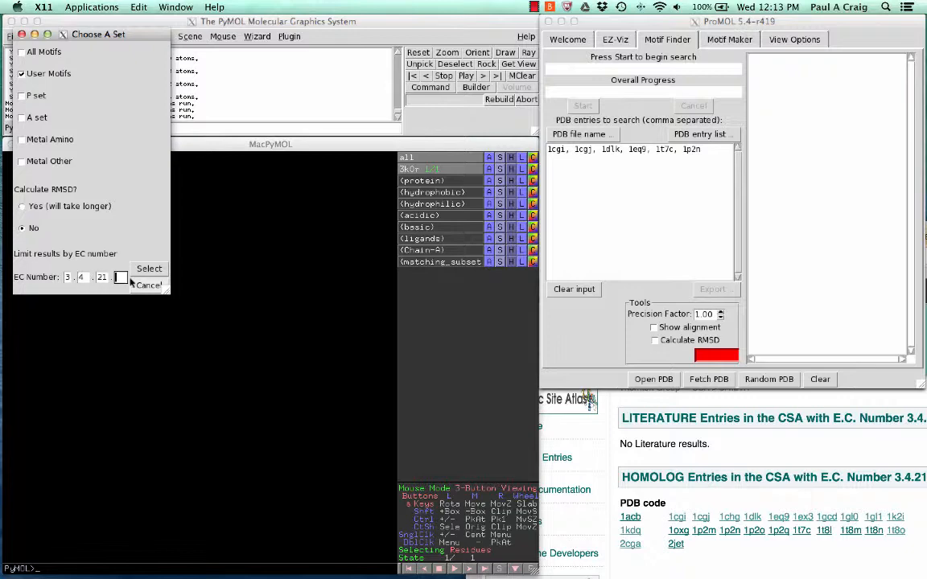
click(120, 277)
text(1)
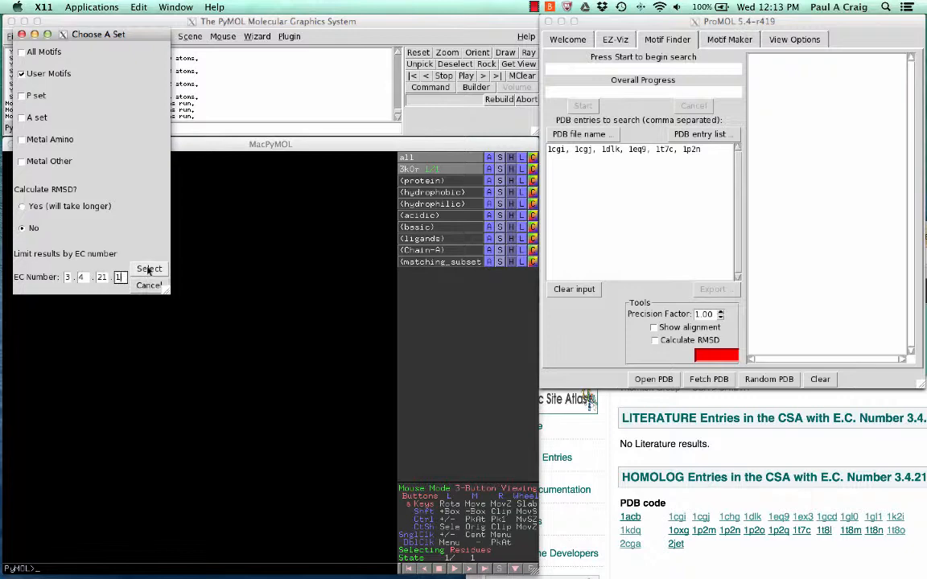
click(149, 270)
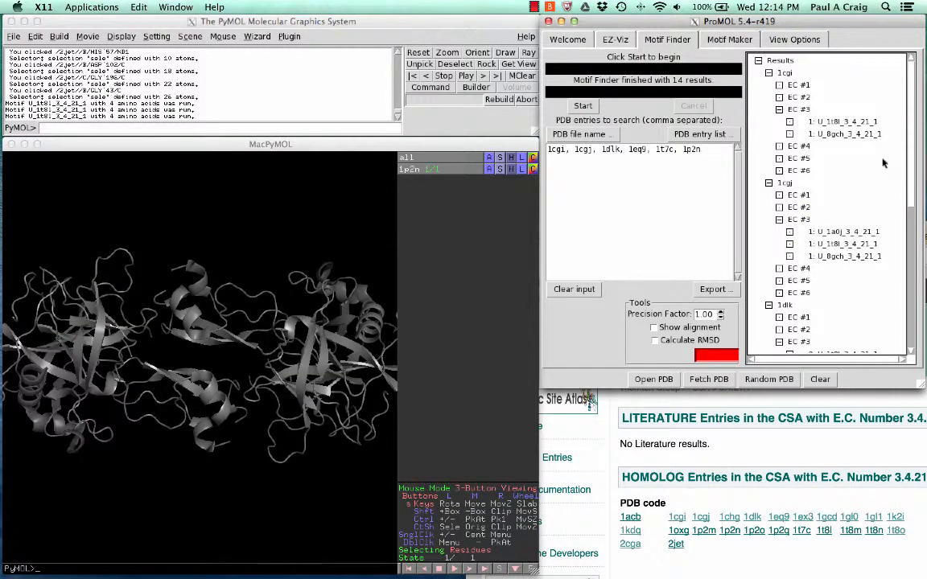
Enable Show alignment and display the U_1t8l_3_4_21_1 match for 1cgi.
click(822, 122)
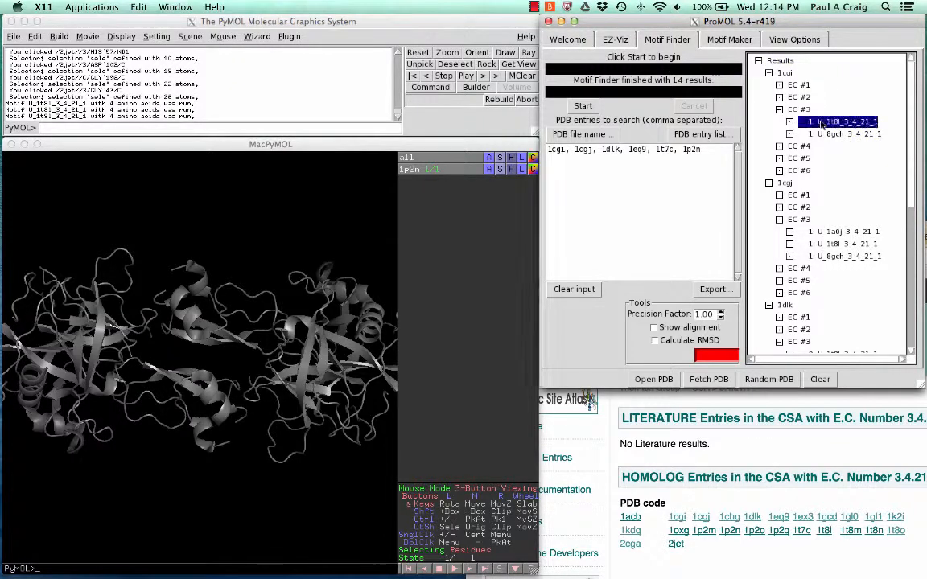
click(654, 328)
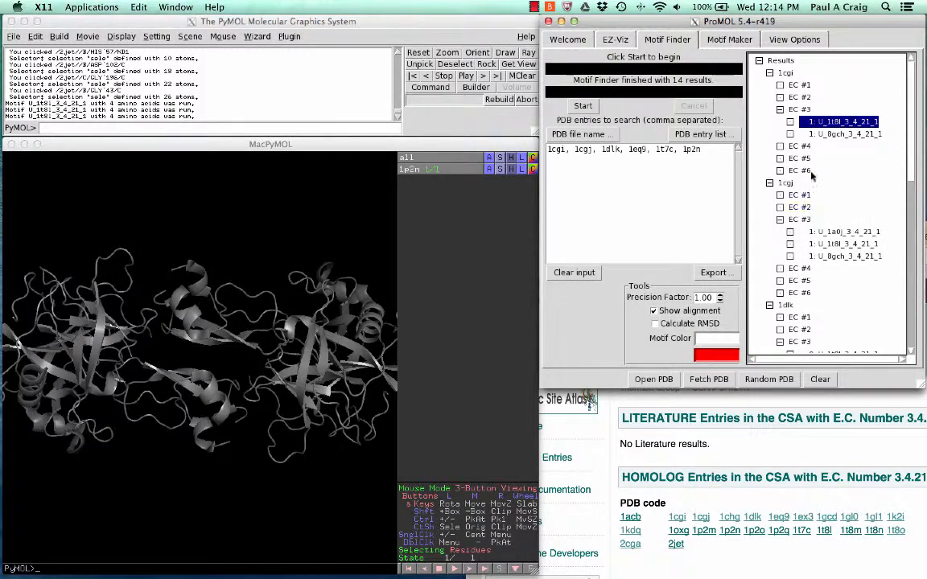
click(819, 123)
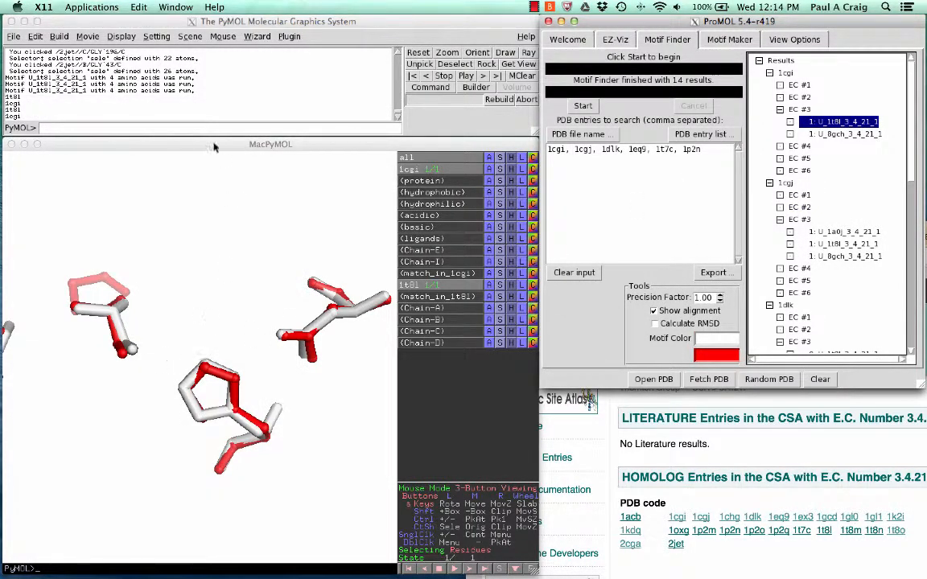
Examine the aligned residues from several angles, identifying Gly 43 of 1cgi and His 57 of 1t8l by selecting them.
mouse_move(198, 144)
mouse_down()
mouse_move(211, 145)
mouse_move(202, 146)
mouse_up()
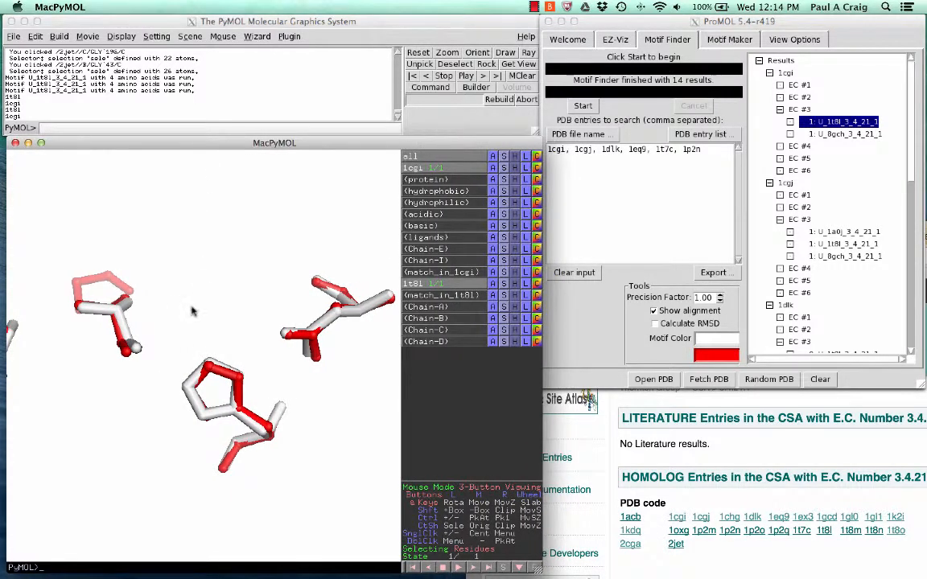
drag(193, 310, 172, 325)
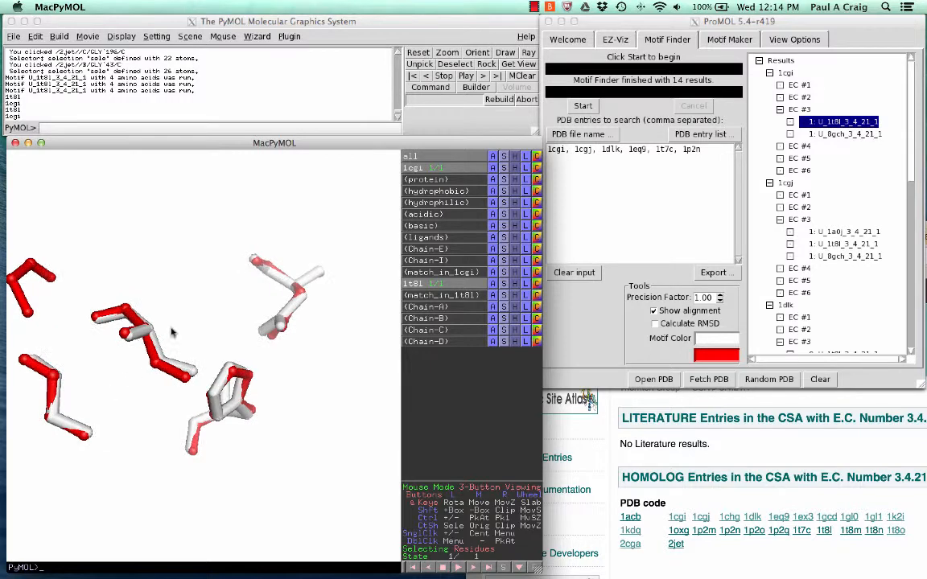
middle_drag(179, 334, 207, 338)
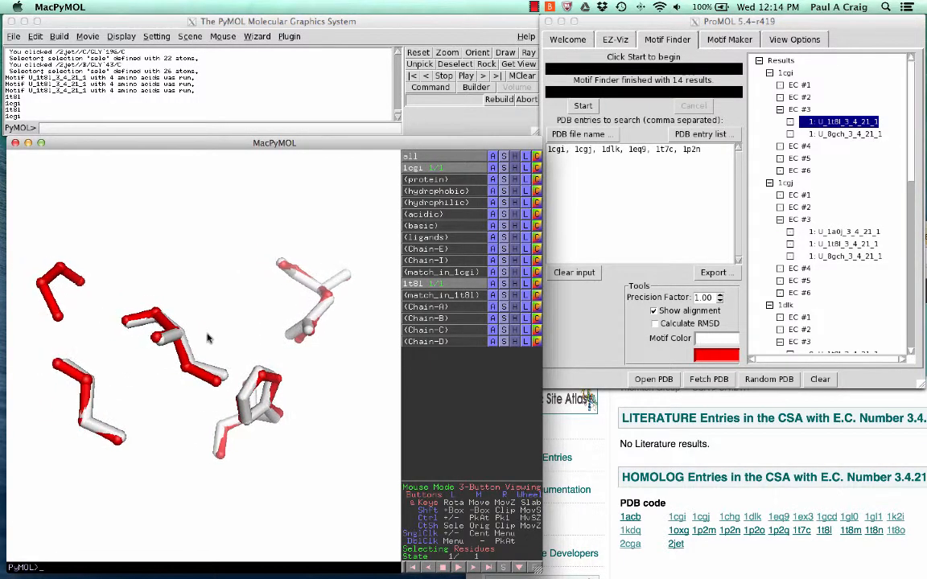
click(58, 278)
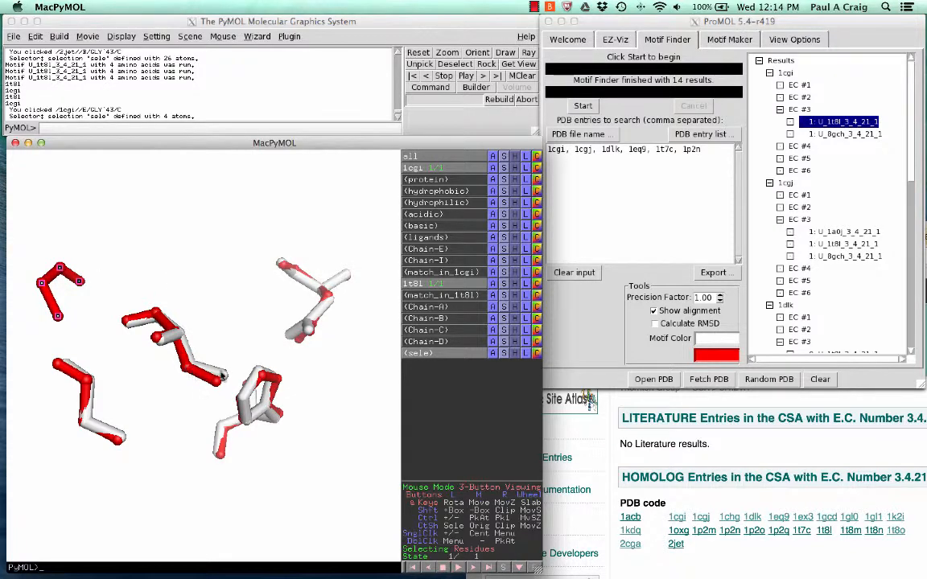
click(248, 409)
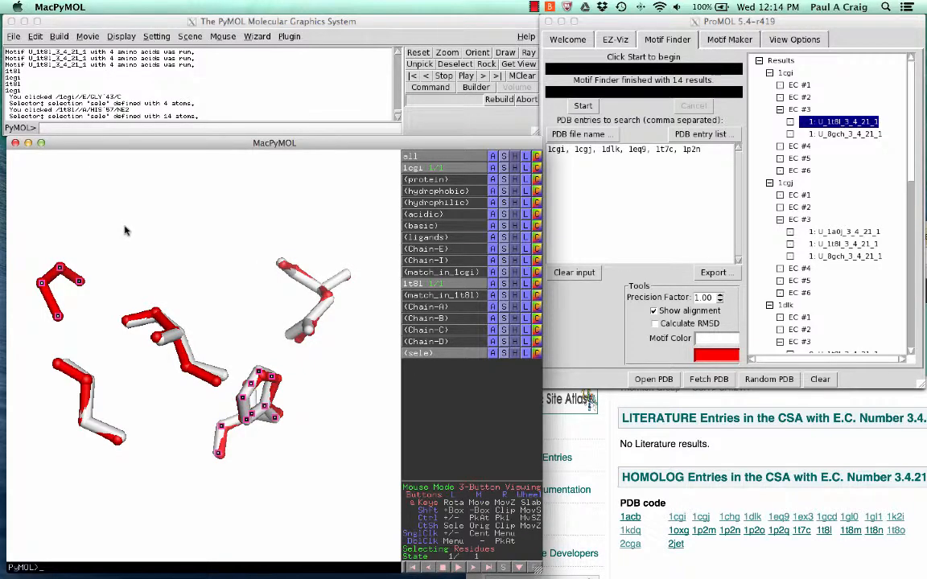
drag(219, 304, 157, 291)
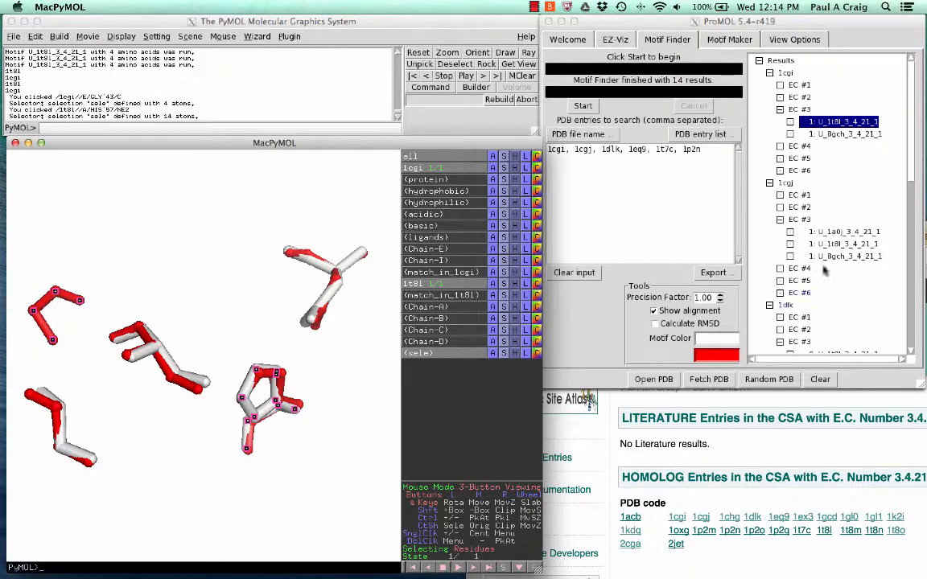
Display the aligned U_1t8l_3_4_21_1 match for 1cgj.
click(861, 173)
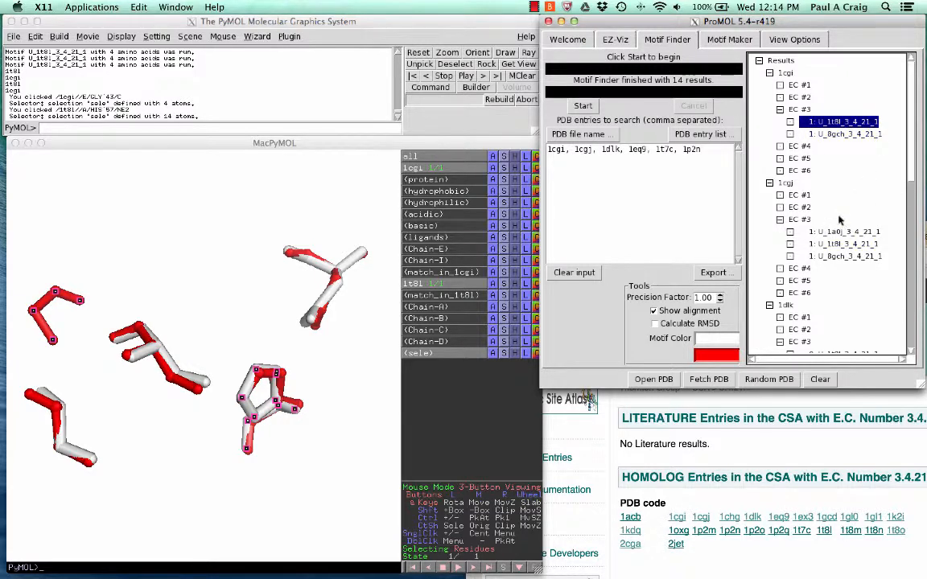
click(821, 244)
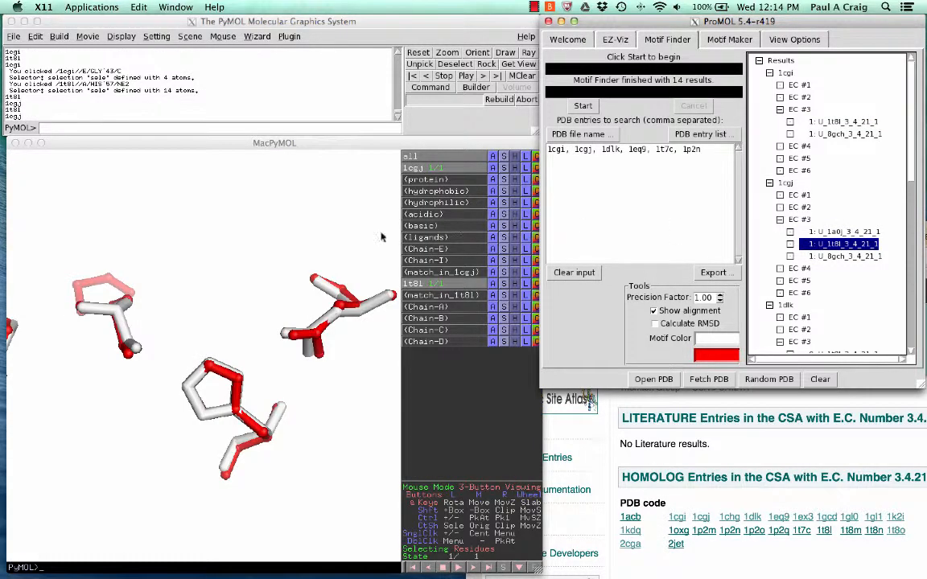
Display the aligned U_1t8l_3_4_21_1 match for 1dlk and examine its residues from several angles.
drag(175, 305, 201, 302)
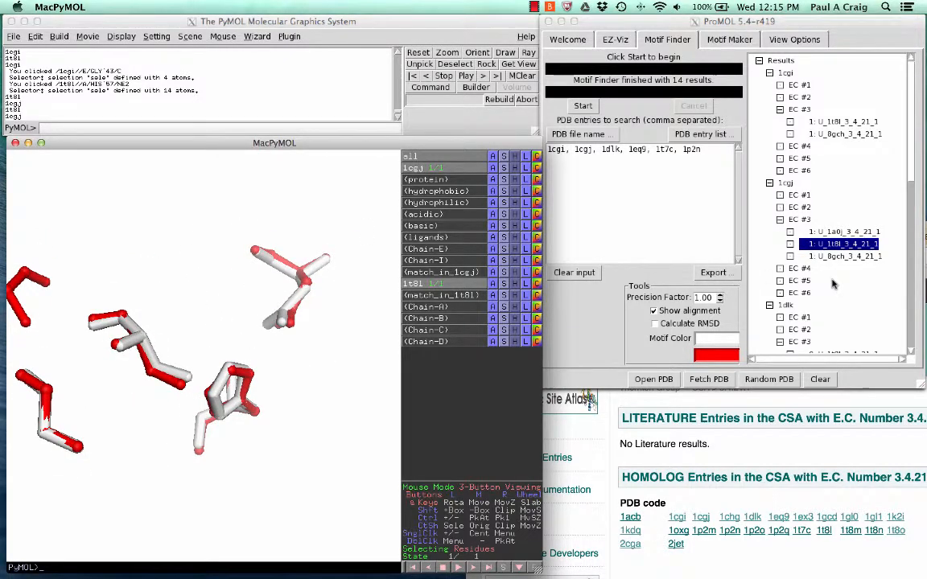
scroll(833, 283, down, 5)
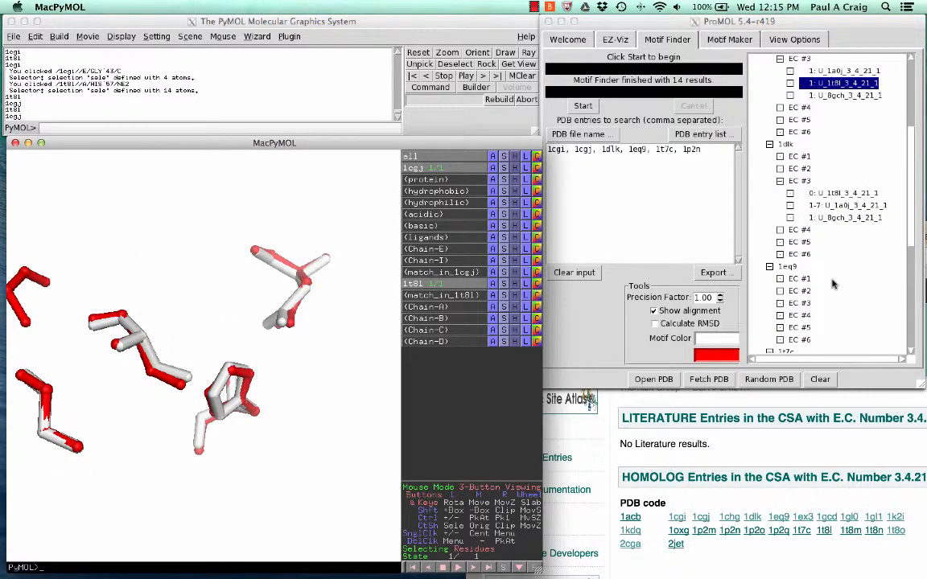
click(823, 194)
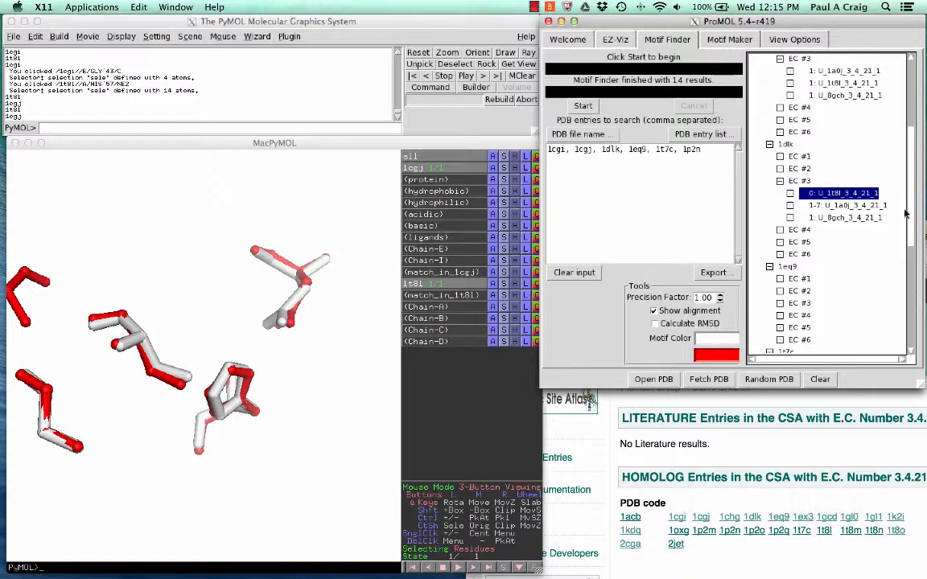
double_click(816, 198)
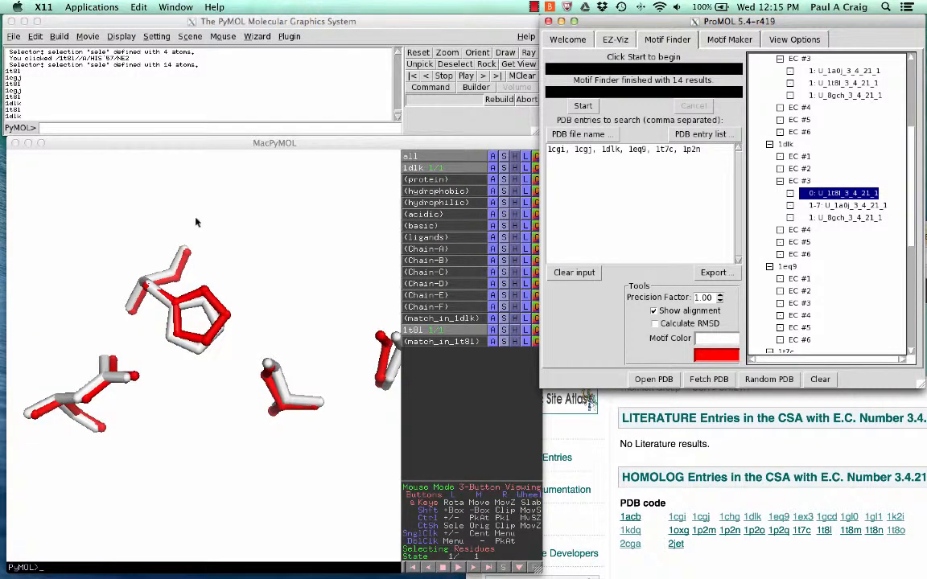
drag(263, 377, 229, 373)
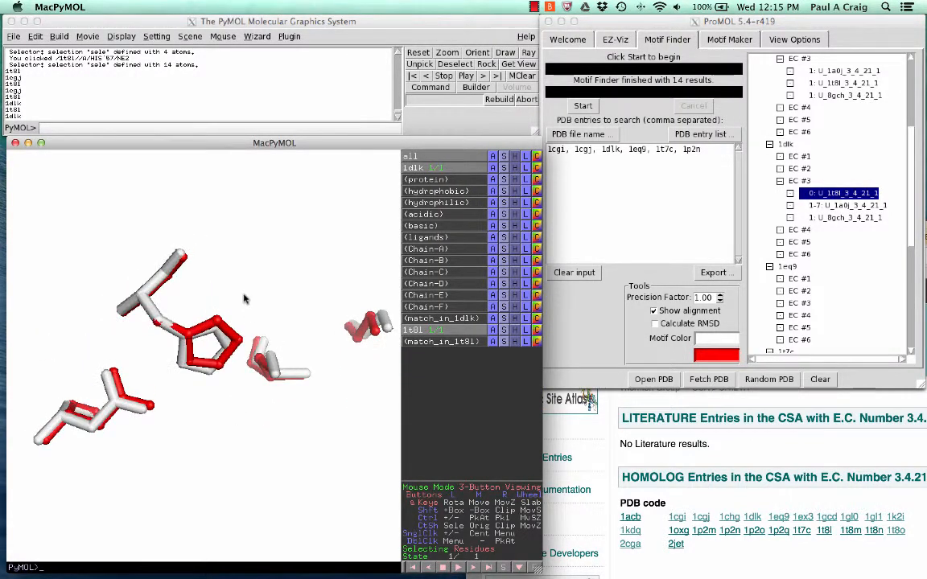
drag(243, 297, 190, 289)
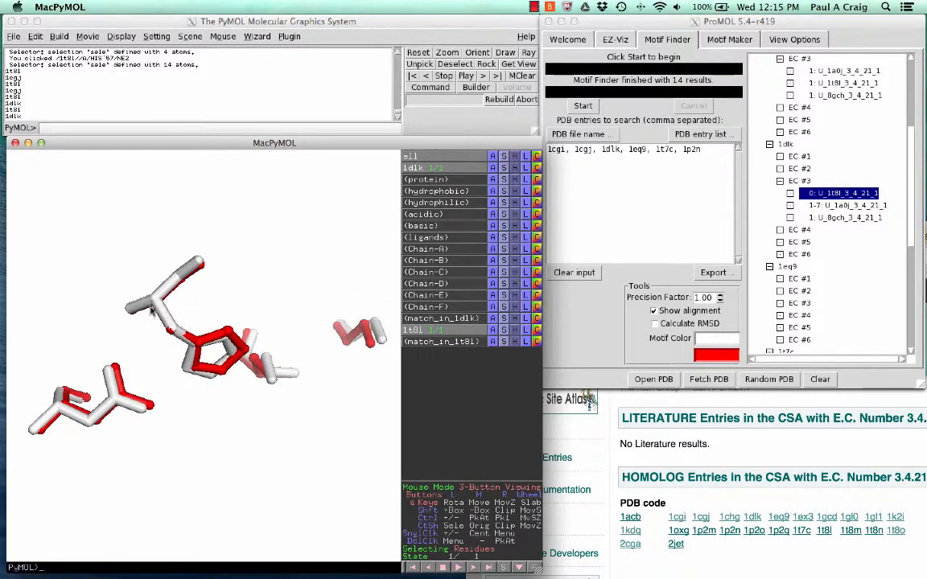
drag(123, 304, 206, 306)
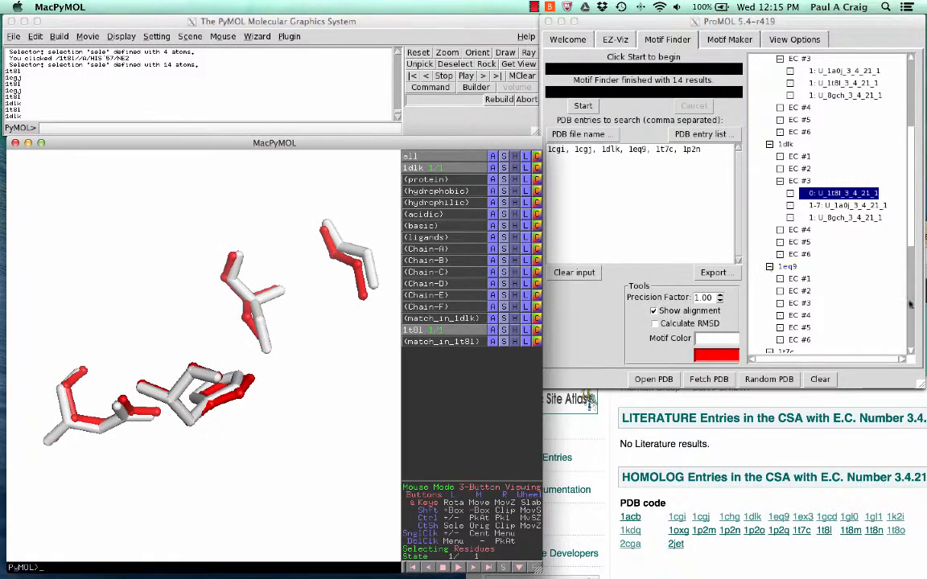
Display the aligned U_1t8l_3_4_21_1 match for 1t7c and identify His 57 and Ser 195 of 1t7c by selecting them.
scroll(846, 299, down, 5)
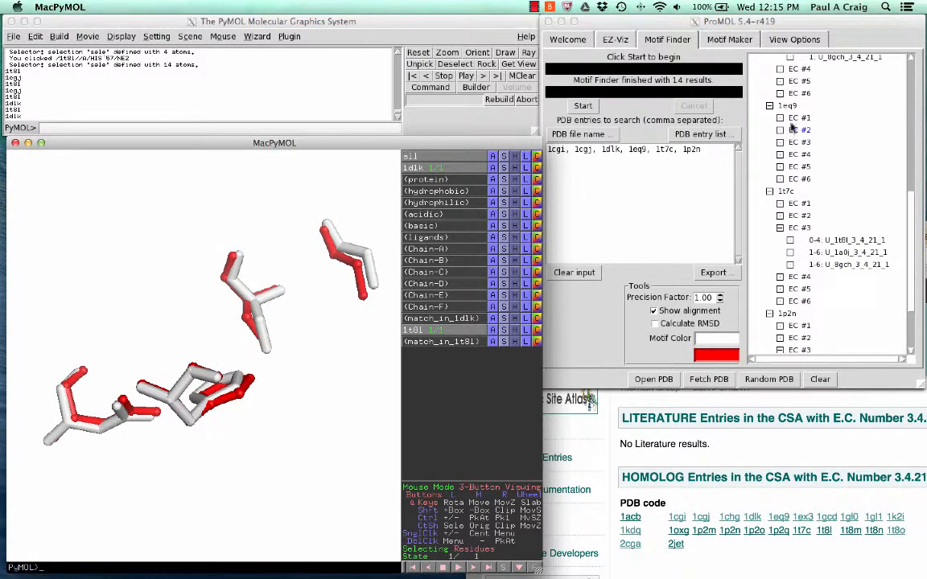
click(845, 241)
click(845, 241)
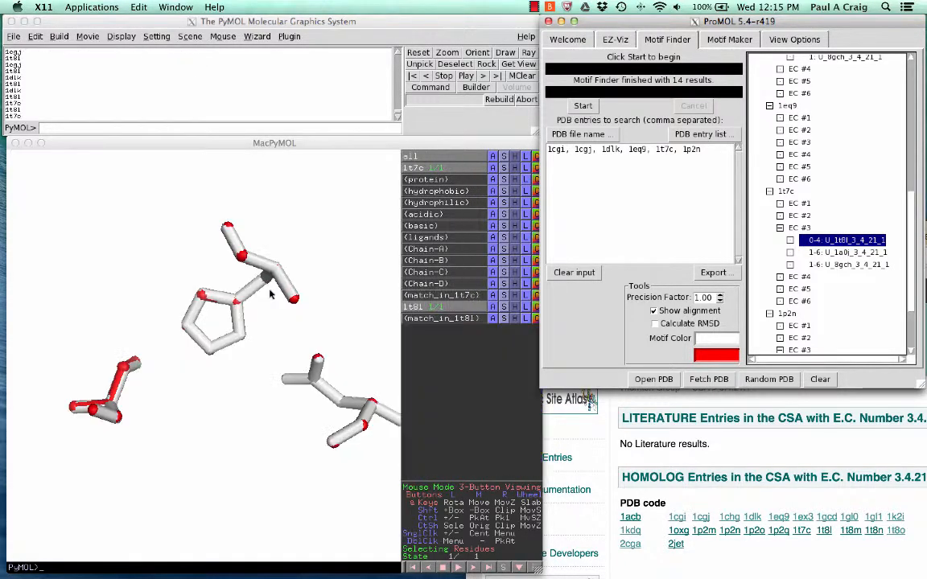
drag(197, 317, 252, 319)
drag(184, 330, 191, 379)
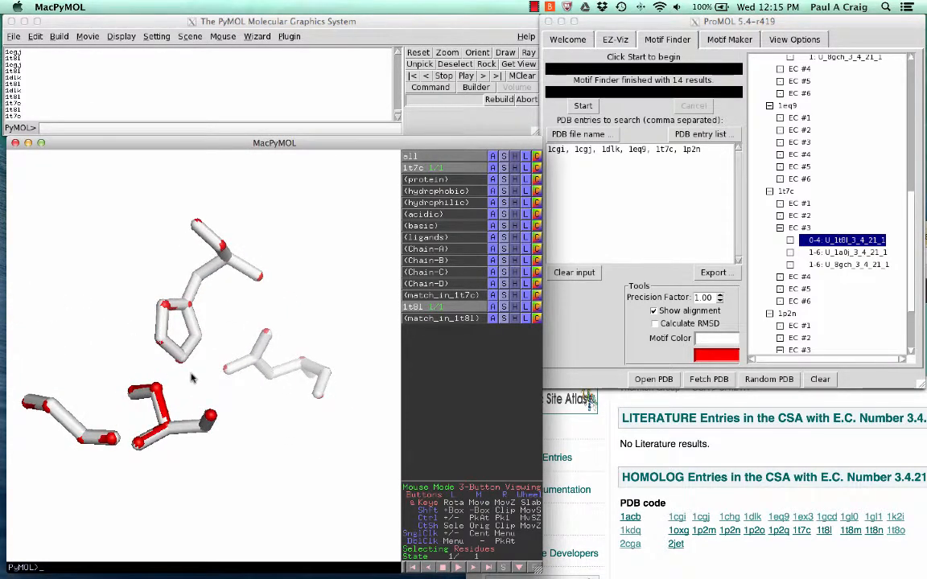
click(196, 276)
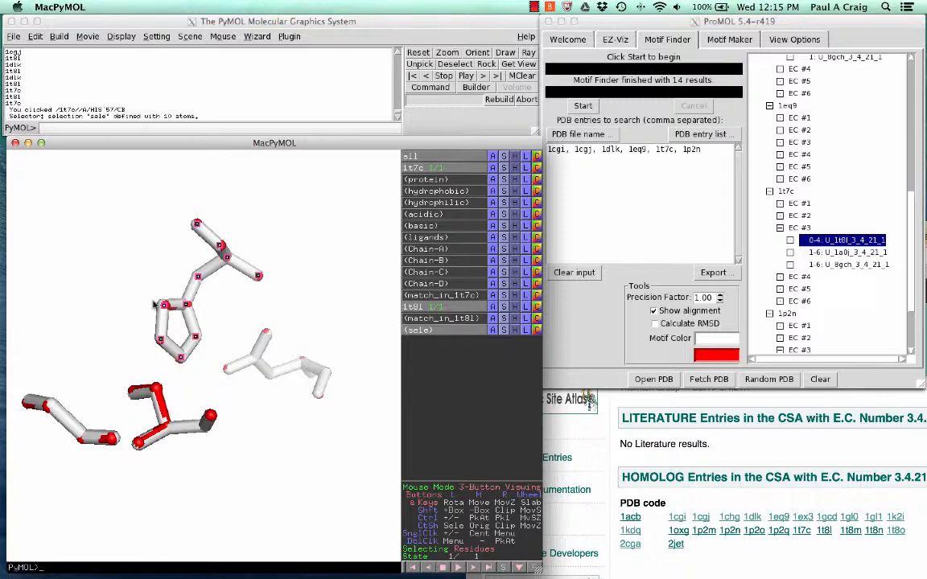
click(145, 391)
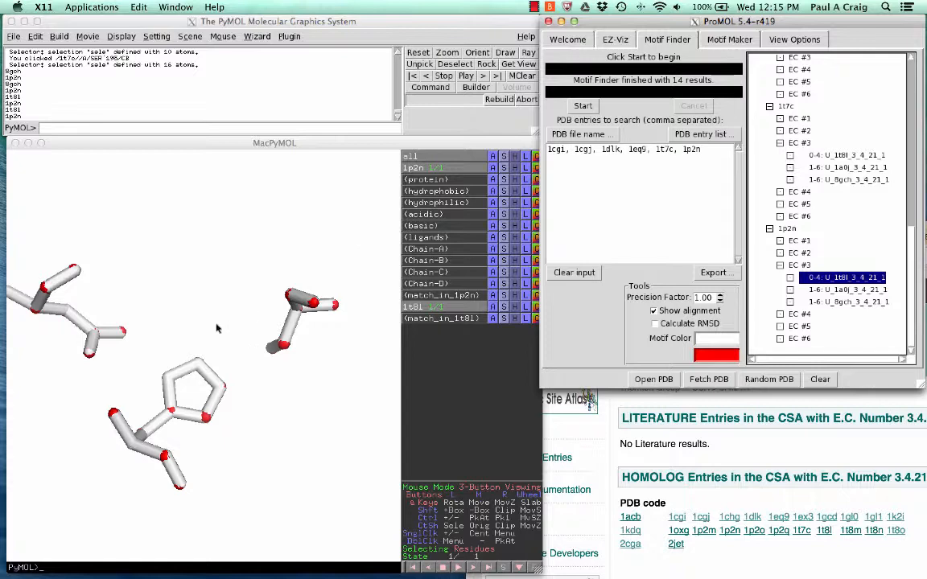
Examine the aligned residues of the U_1t8l_3_4_21_1 match for 1p2n from another angle.
click(216, 327)
drag(216, 328, 169, 290)
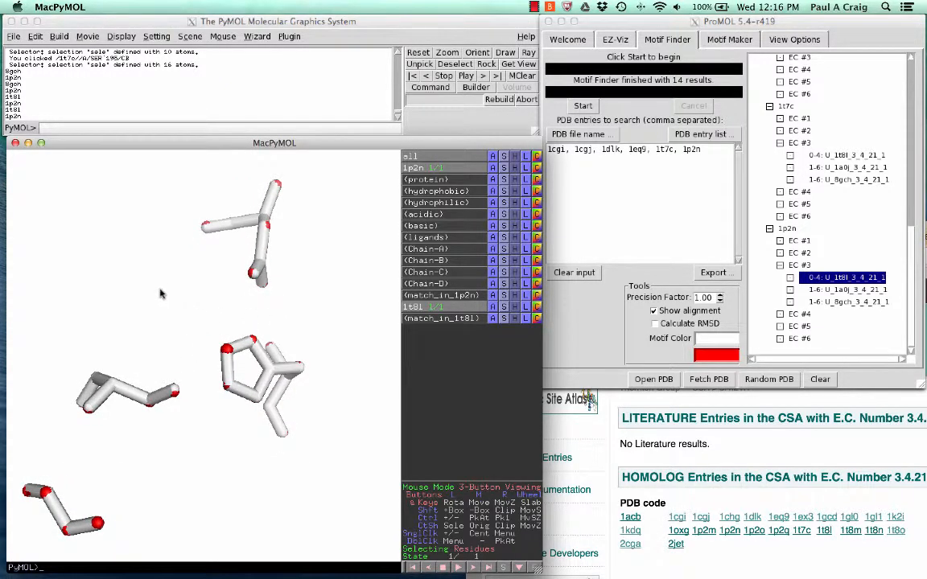